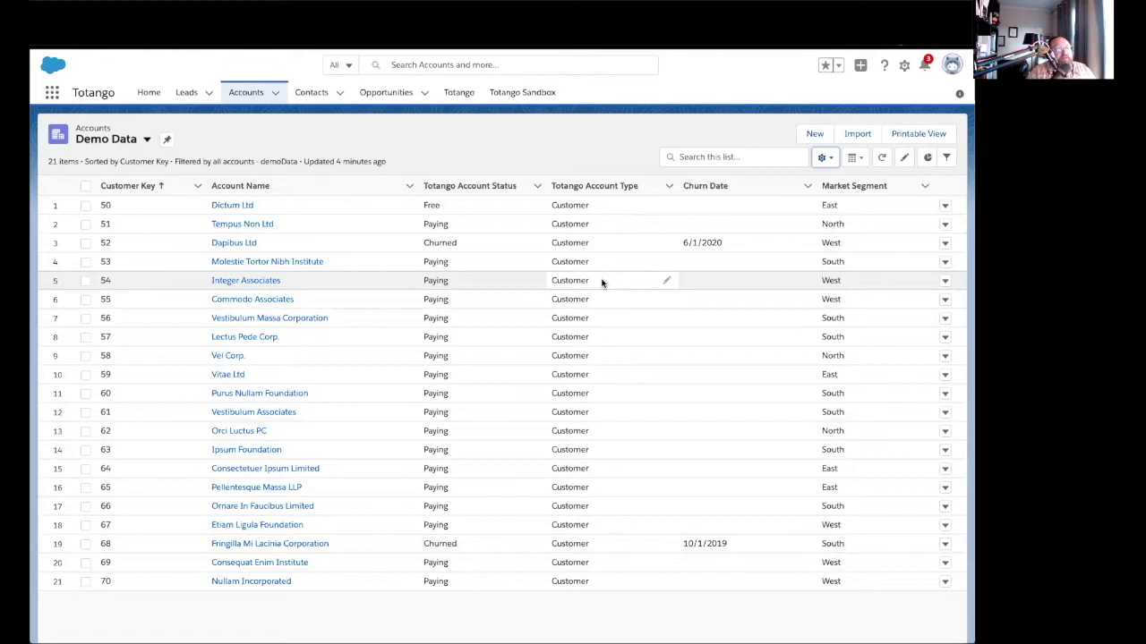
Sort accounts by Totango Account Type, then open Totango's Data Modeler Contract Status tab.
left_click(605, 188)
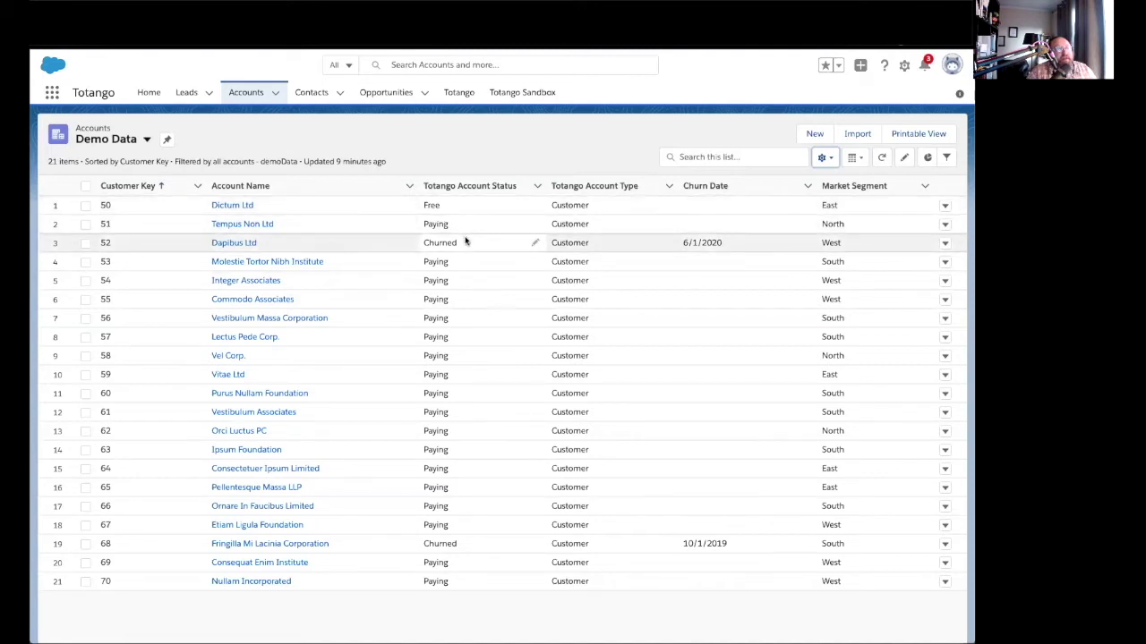
key("ctrl+Tab")
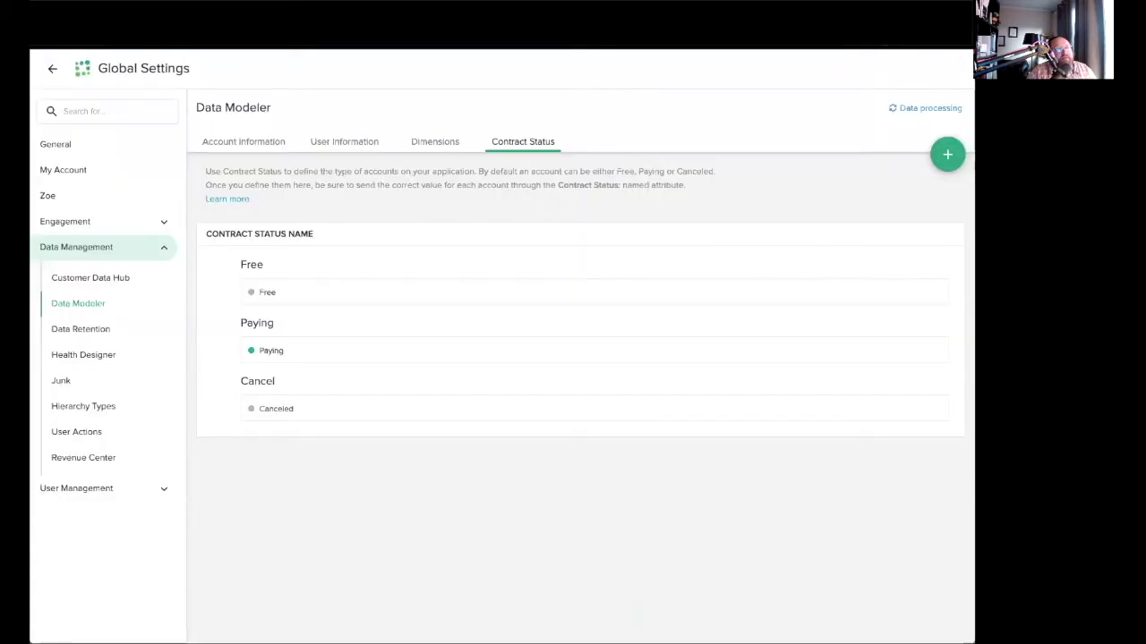
left_click(51, 72)
left_click(50, 70)
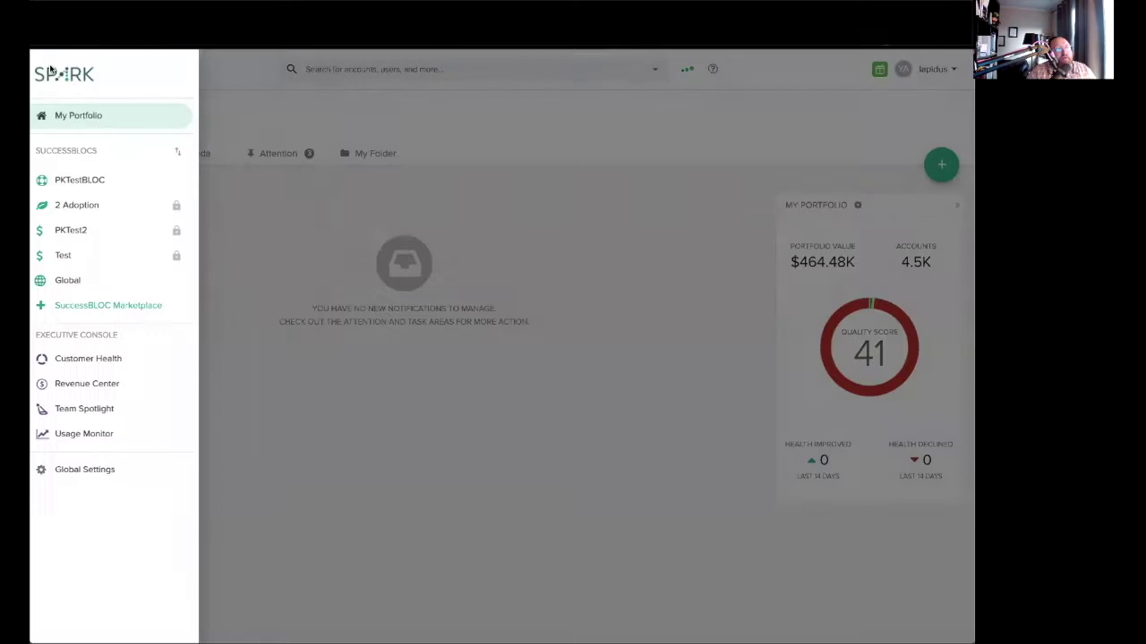
left_click(110, 471)
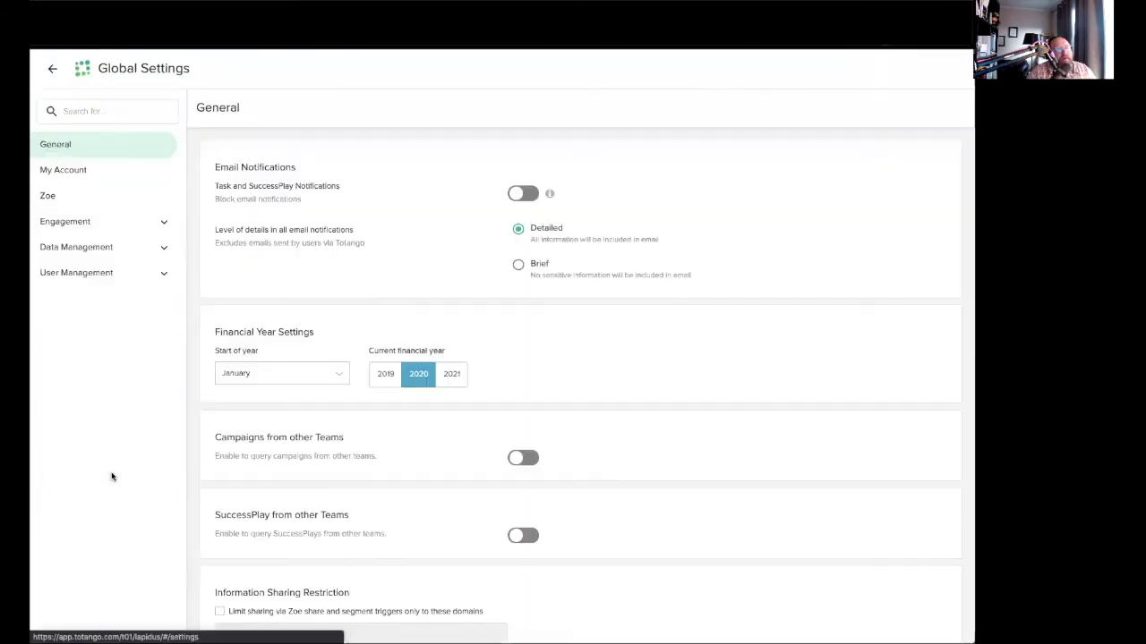
left_click(76, 249)
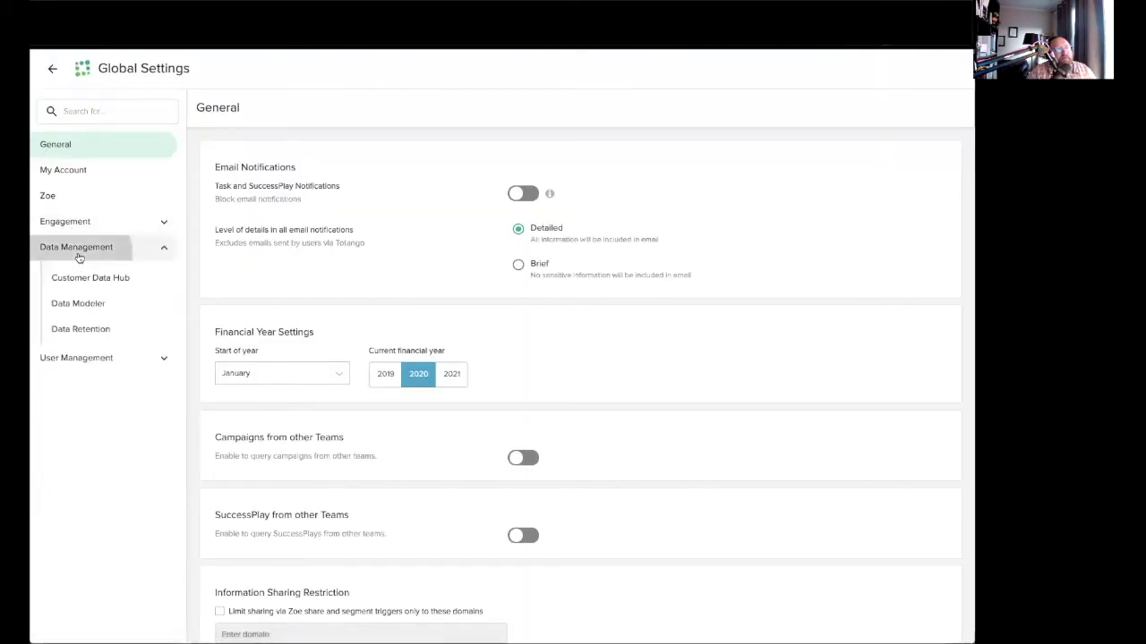
left_click(96, 304)
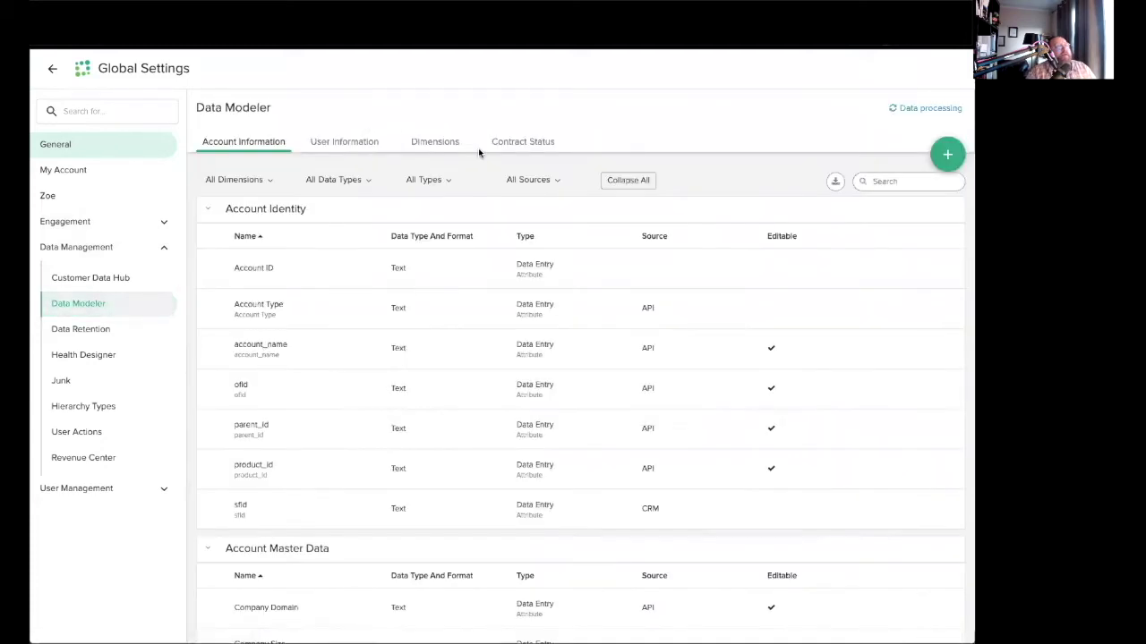
left_click(543, 157)
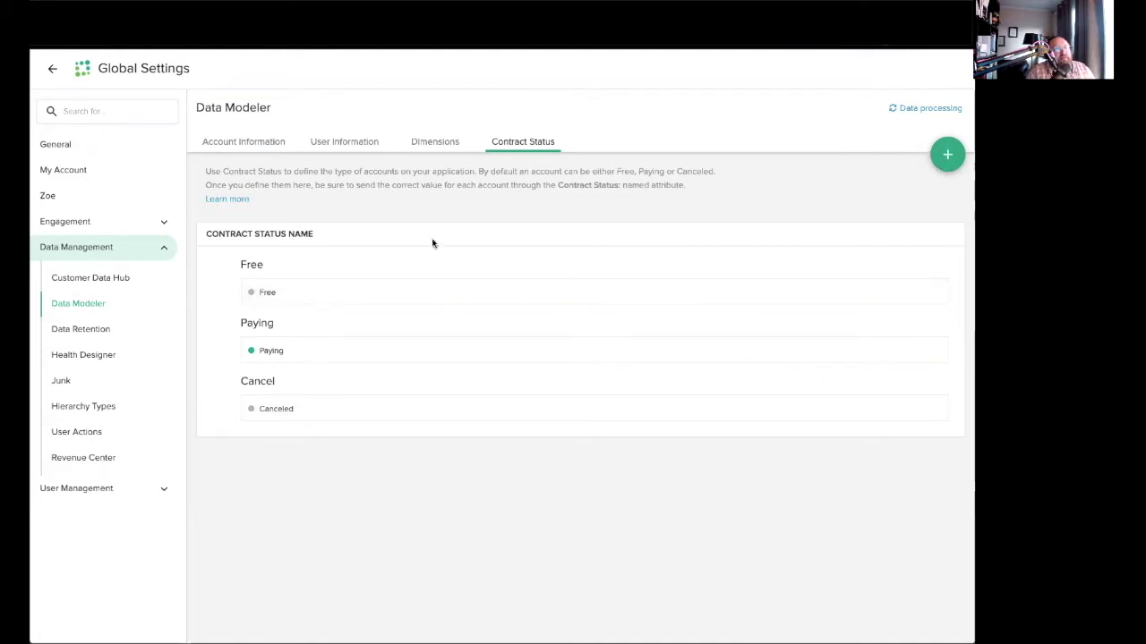
Point out the Free, Paying and Cancel contract status groups.
double_click(252, 265)
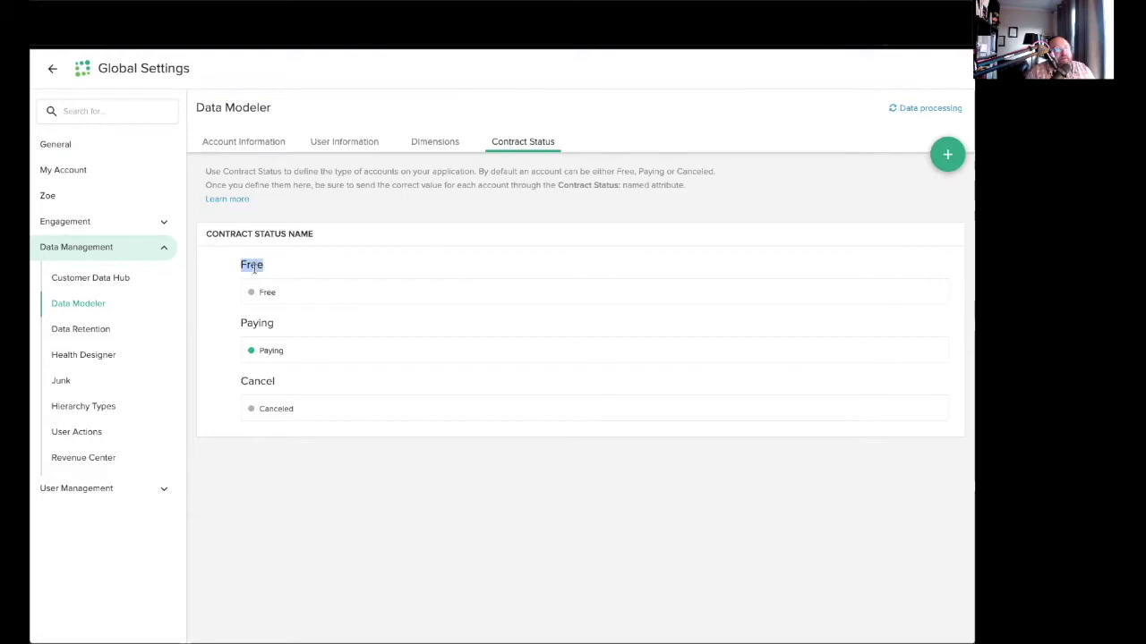
double_click(268, 320)
double_click(262, 379)
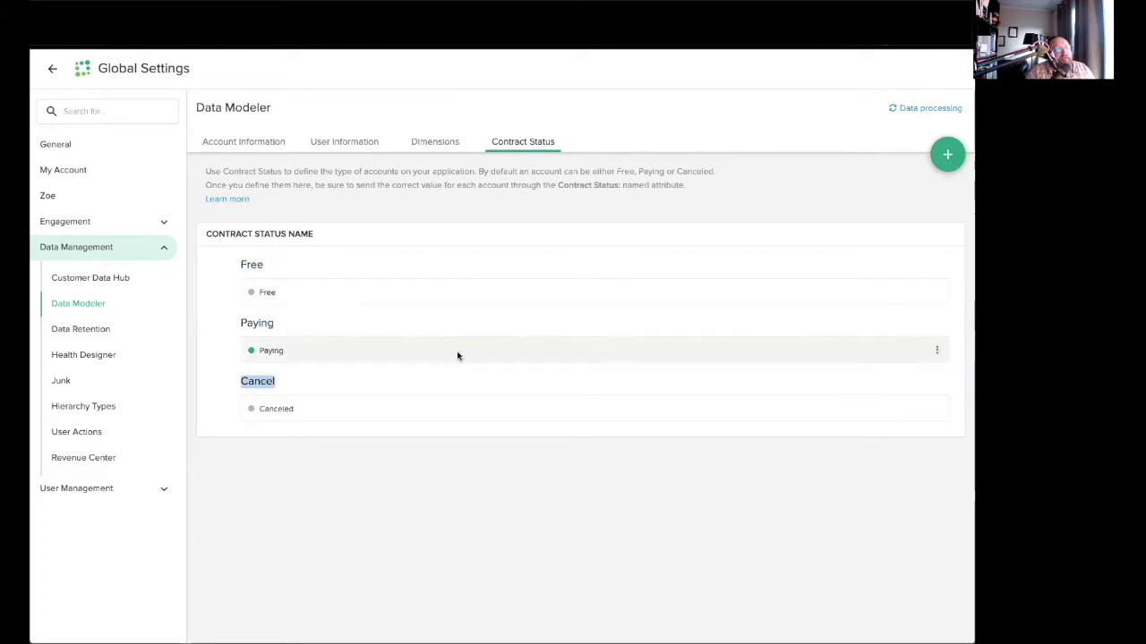
Create a new 'Churned' contract status in the cancel group.
left_click(940, 161)
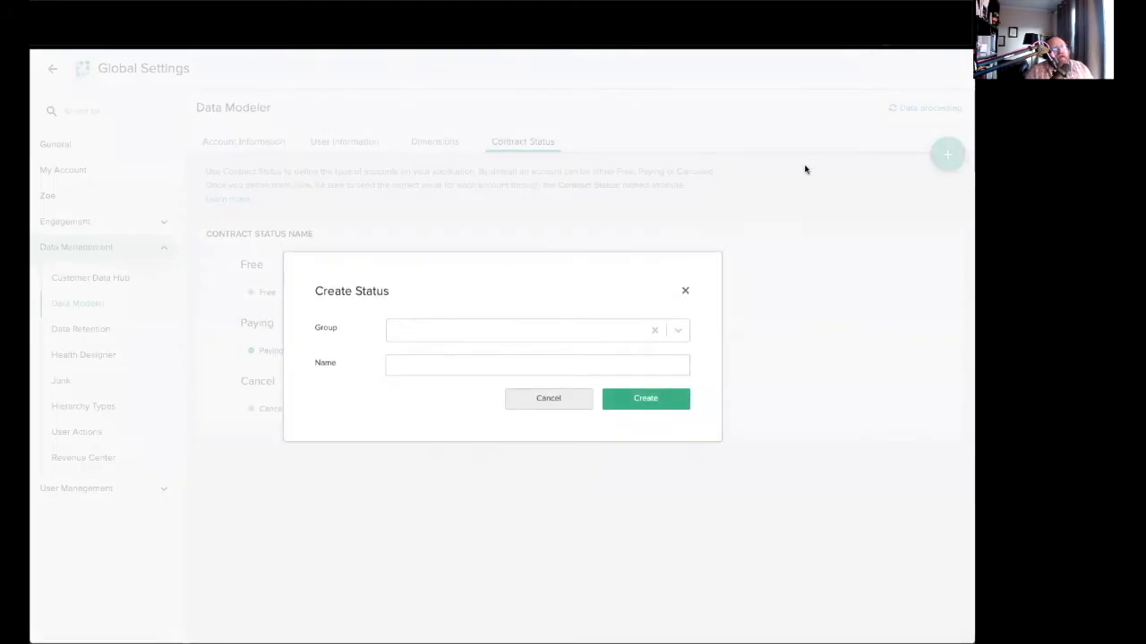
left_click(678, 331)
left_click(407, 403)
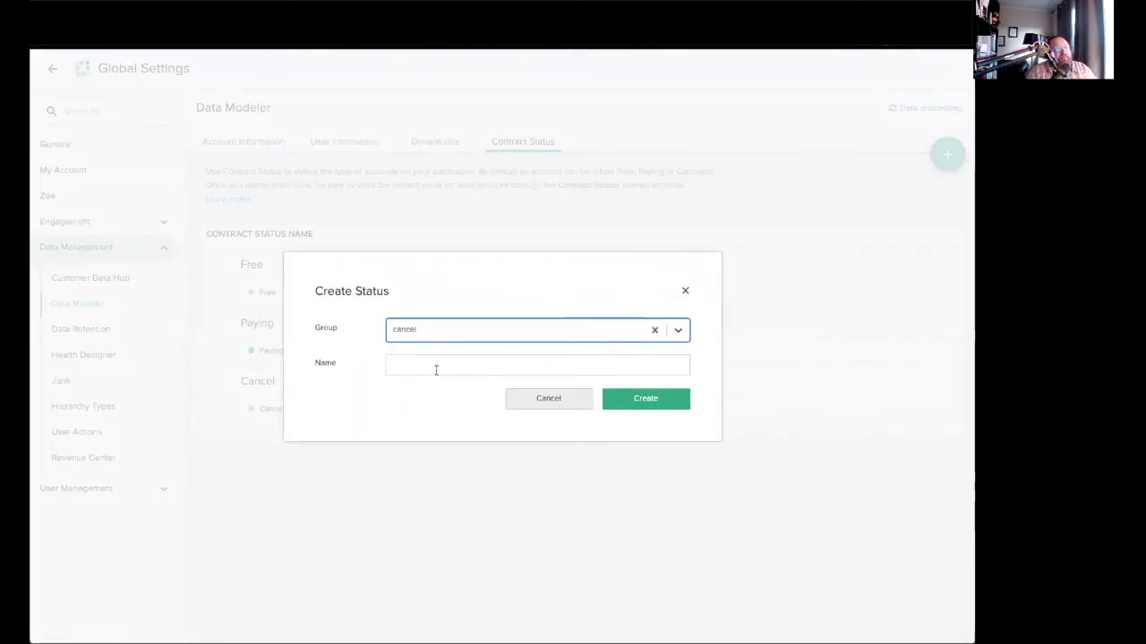
left_click(439, 367)
type("Churned")
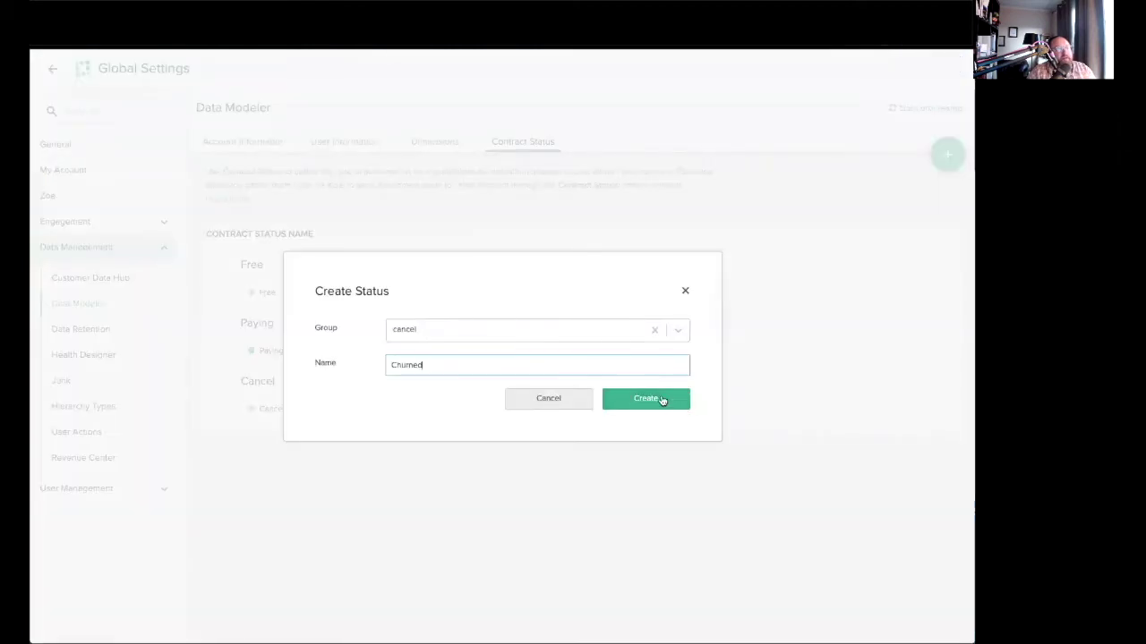
left_click(663, 400)
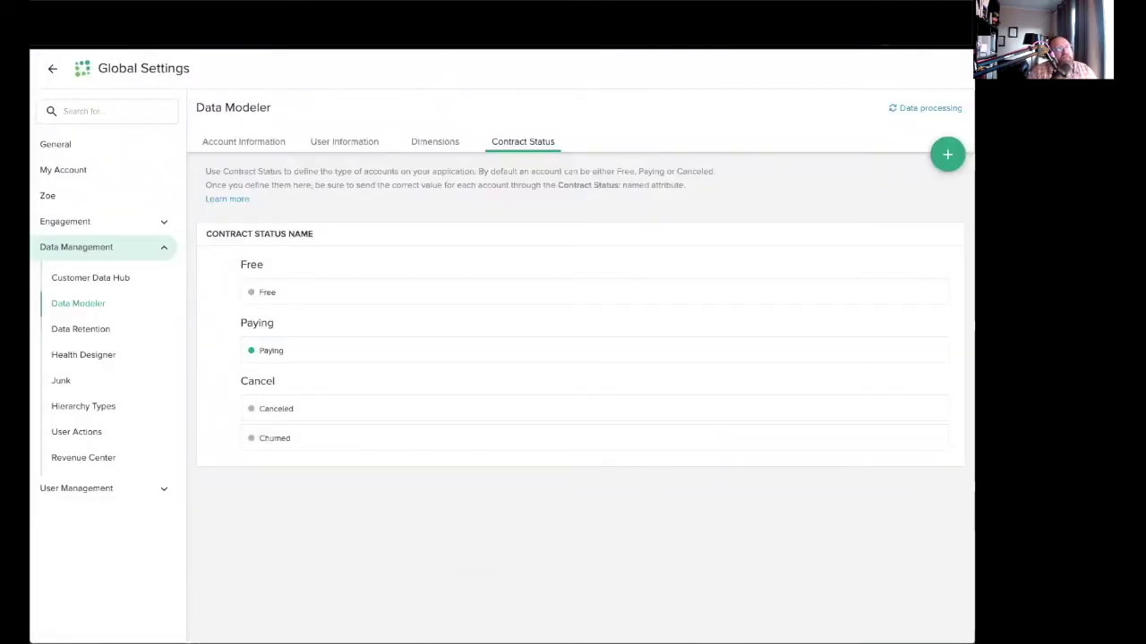
Return to the Salesforce Demo Data accounts list showing the two Churned accounts.
key("ctrl+Tab")
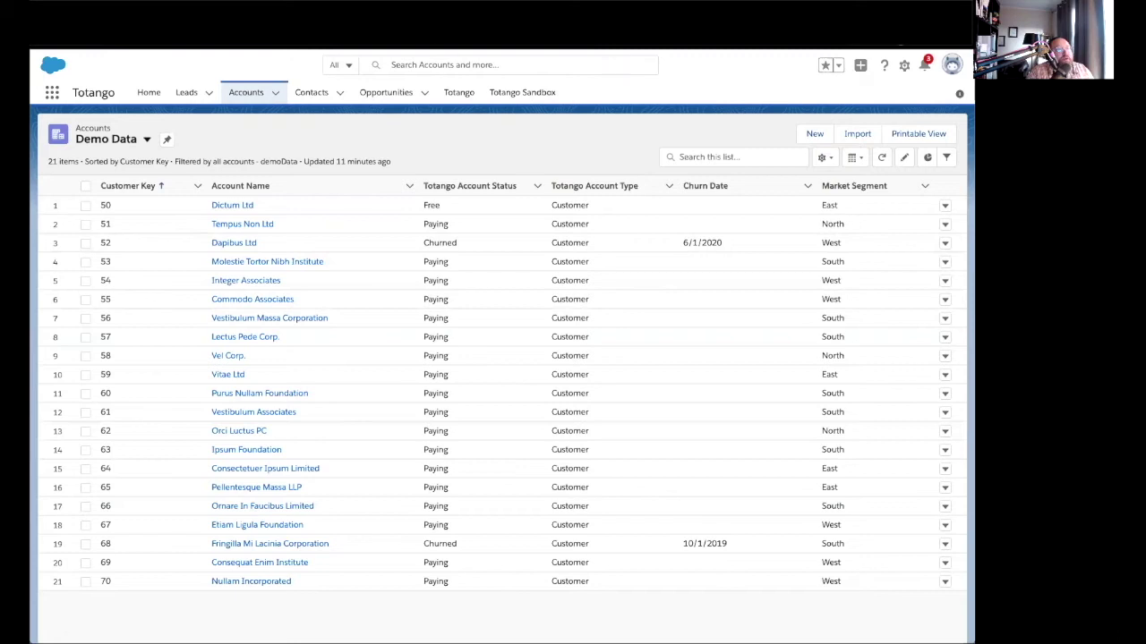
Open Totango's Customer Data Hub under Data Management and filter the connectors to CRMs.
key("ctrl+Tab")
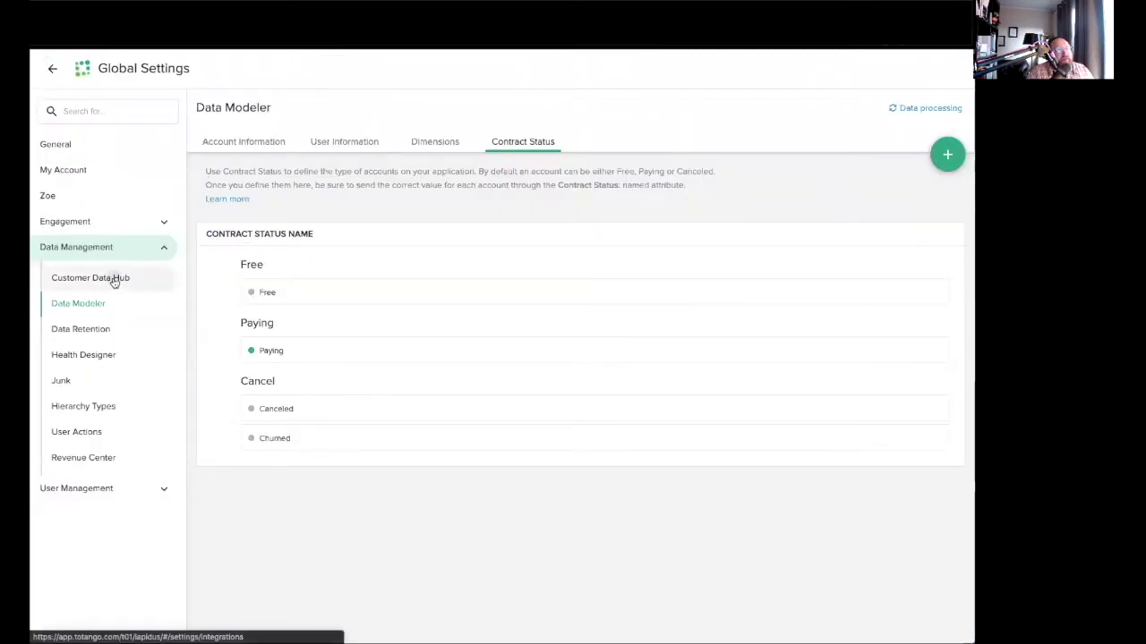
left_click(175, 279)
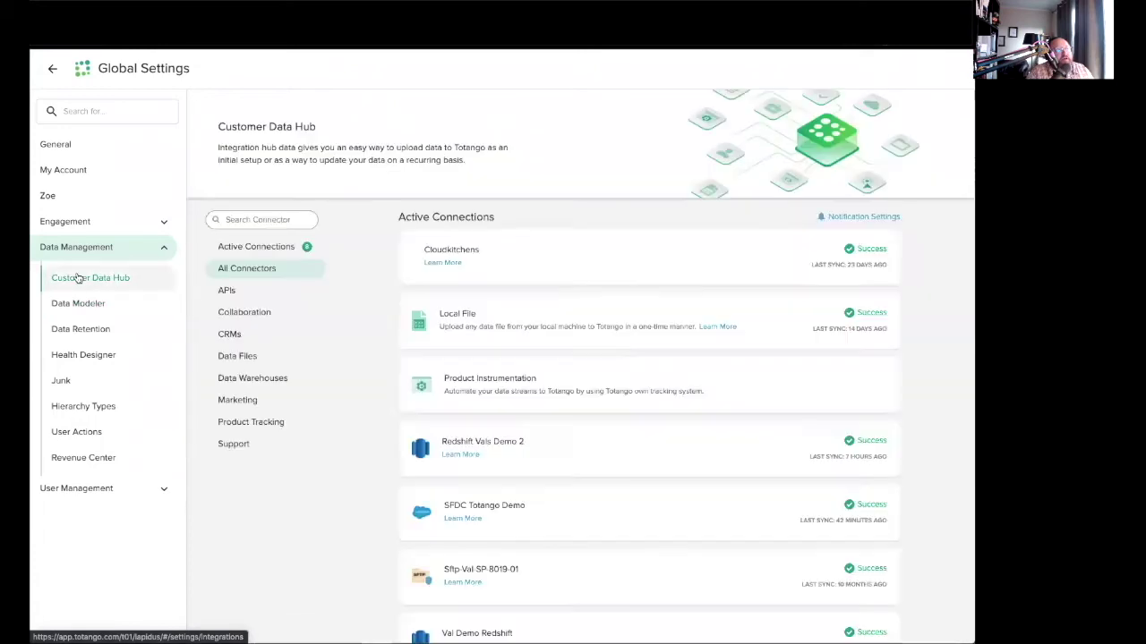
left_click(52, 69)
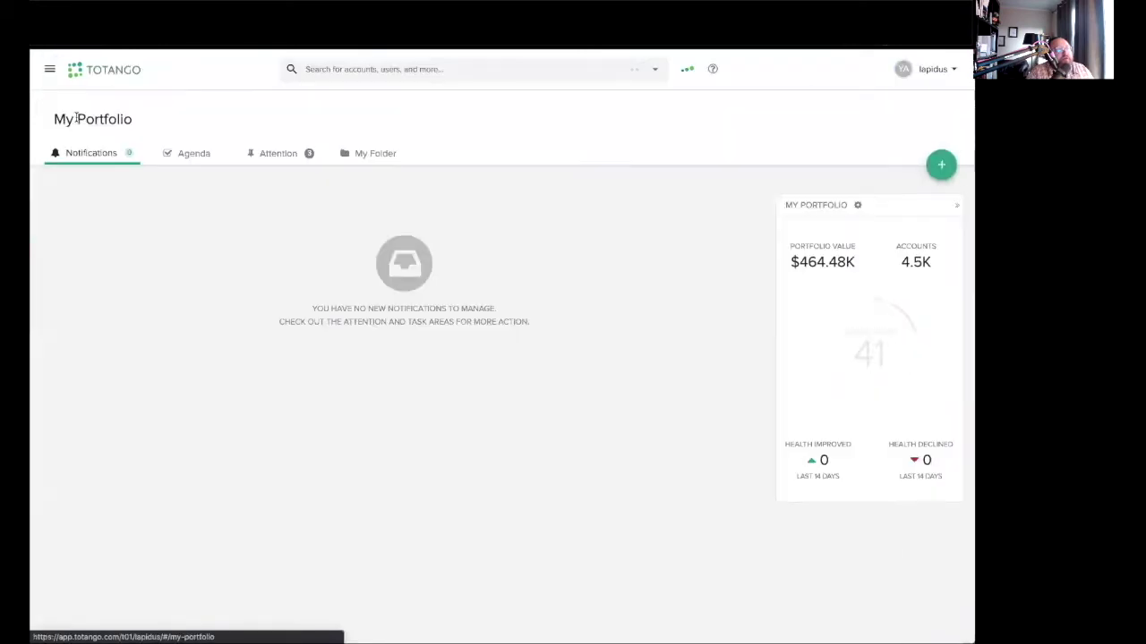
left_click(49, 70)
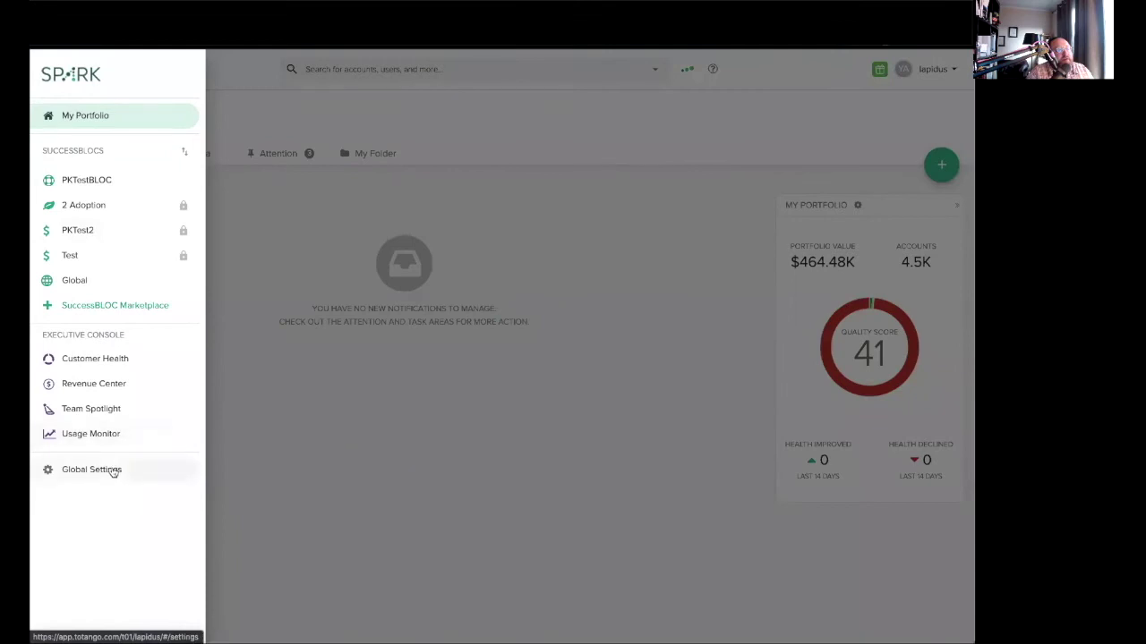
left_click(112, 470)
left_click(70, 247)
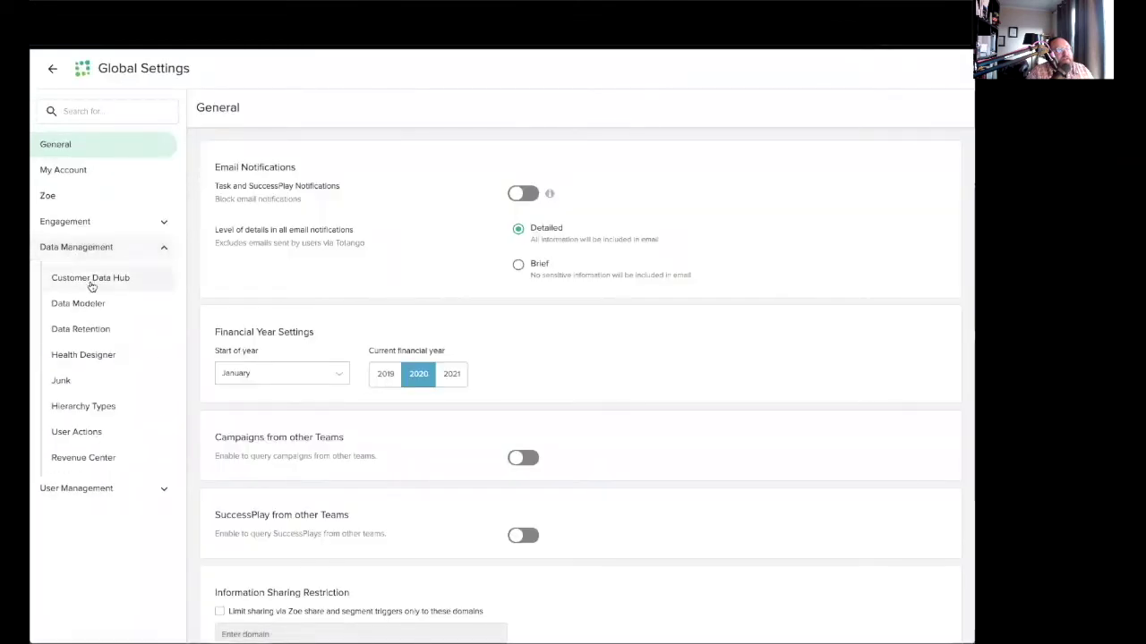
left_click(90, 284)
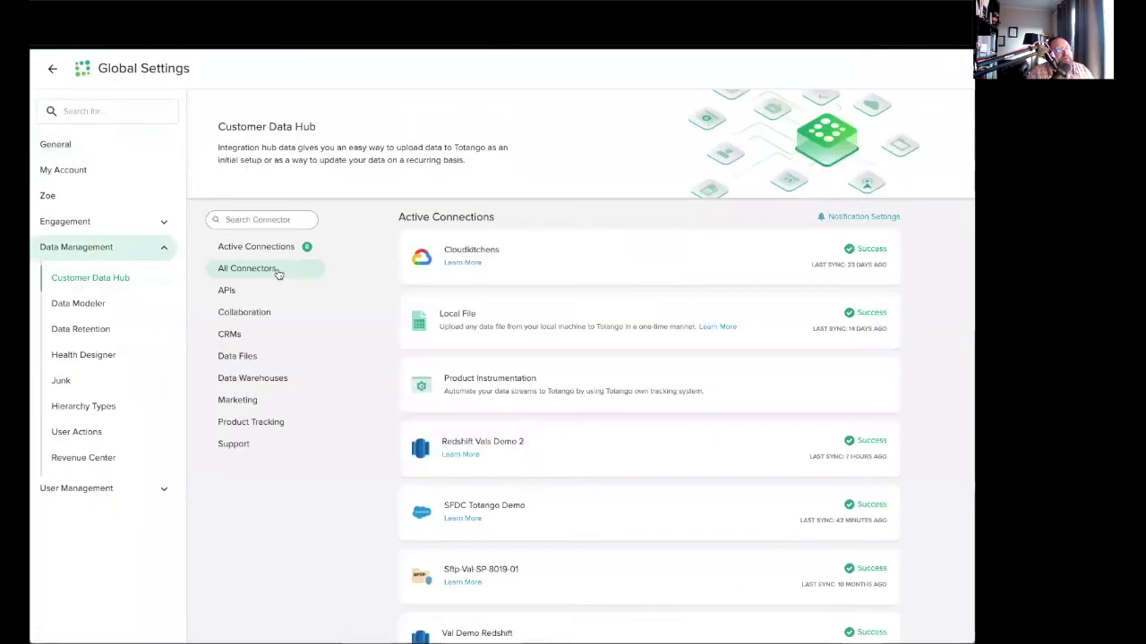
left_click(230, 339)
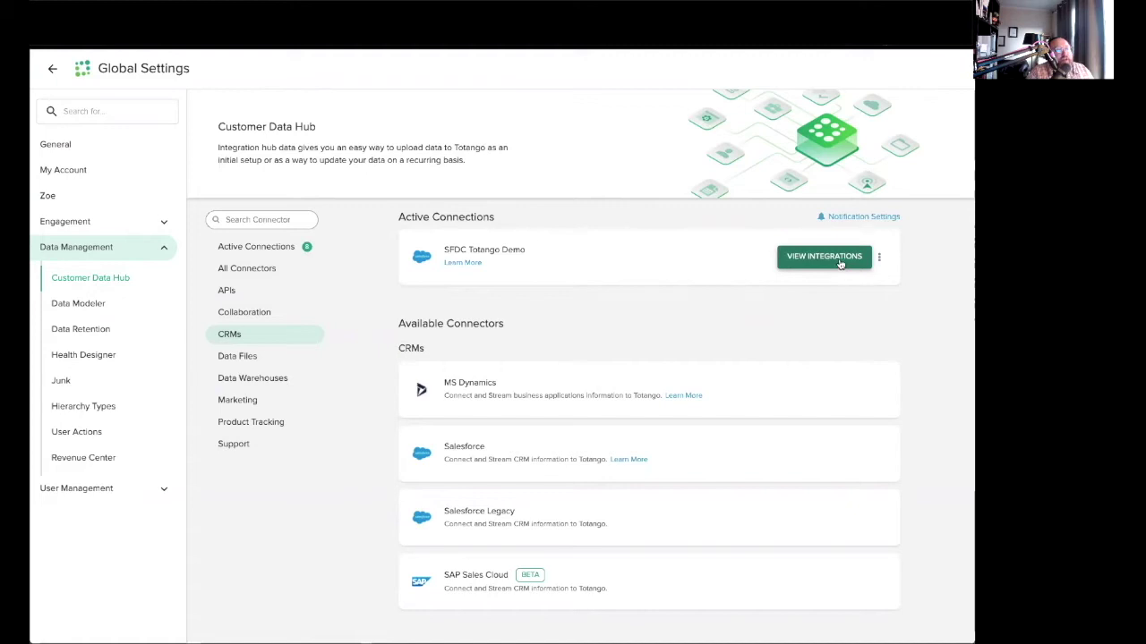
Open the SFDC Totango Demo integrations and review the Recurring and One Time tabs.
left_click(840, 262)
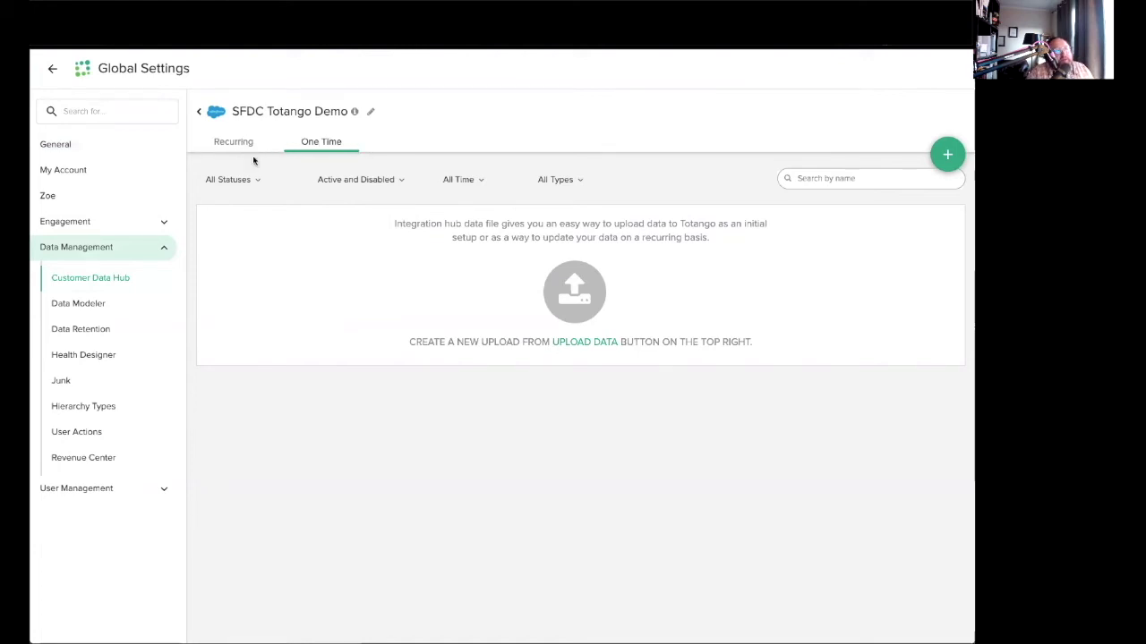
left_click(232, 145)
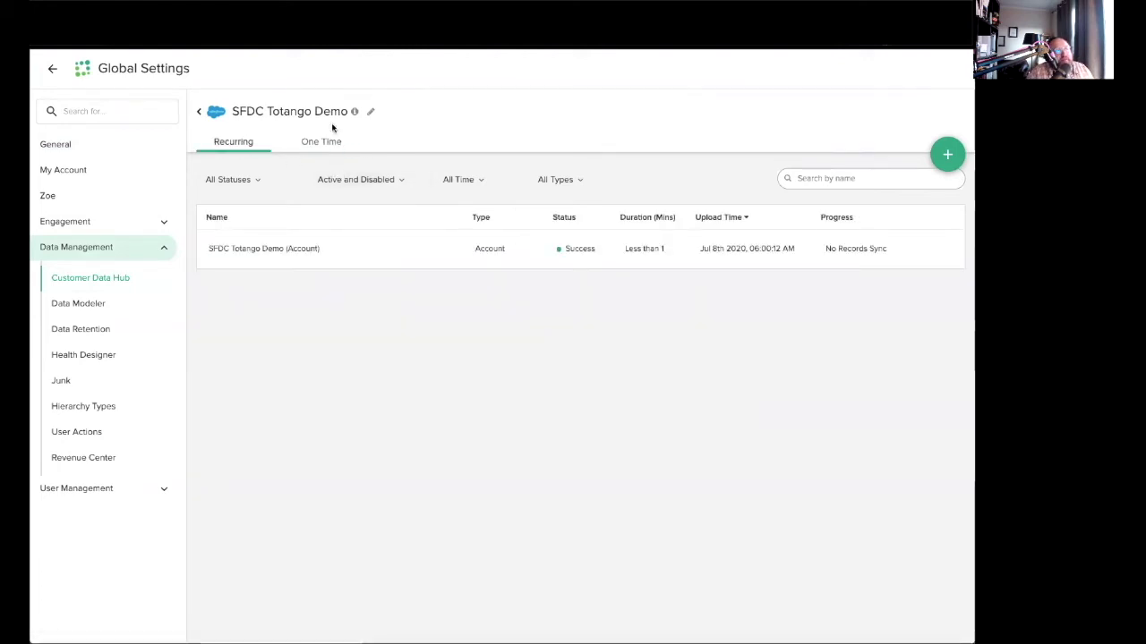
left_click(330, 141)
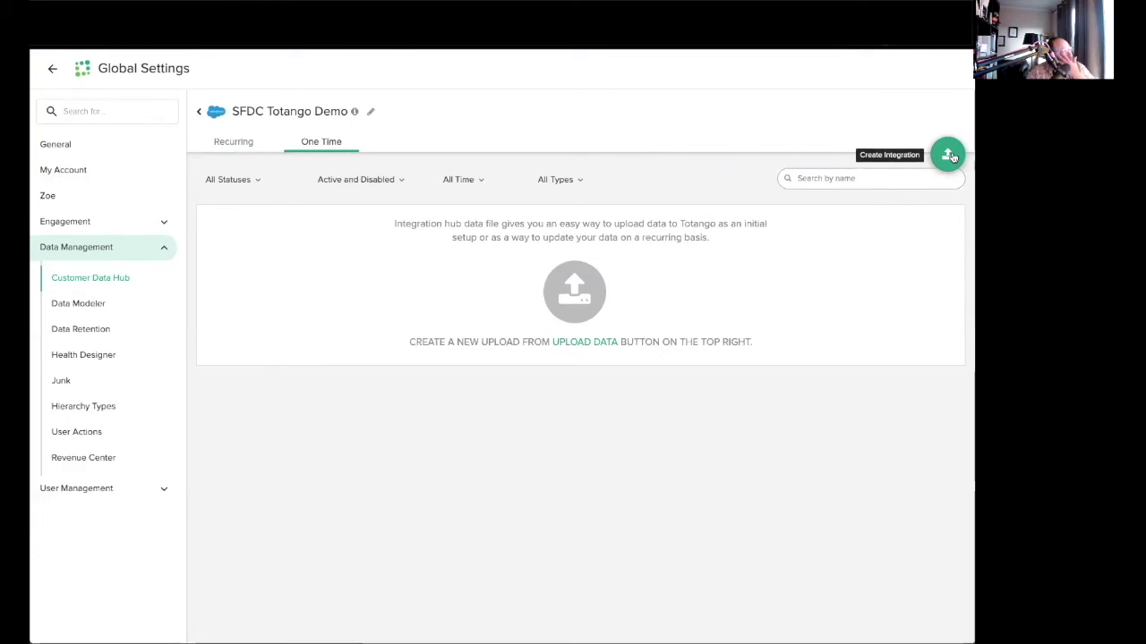
Start a new integration to bring up the 'What do you want to upload?' choices.
left_click(951, 157)
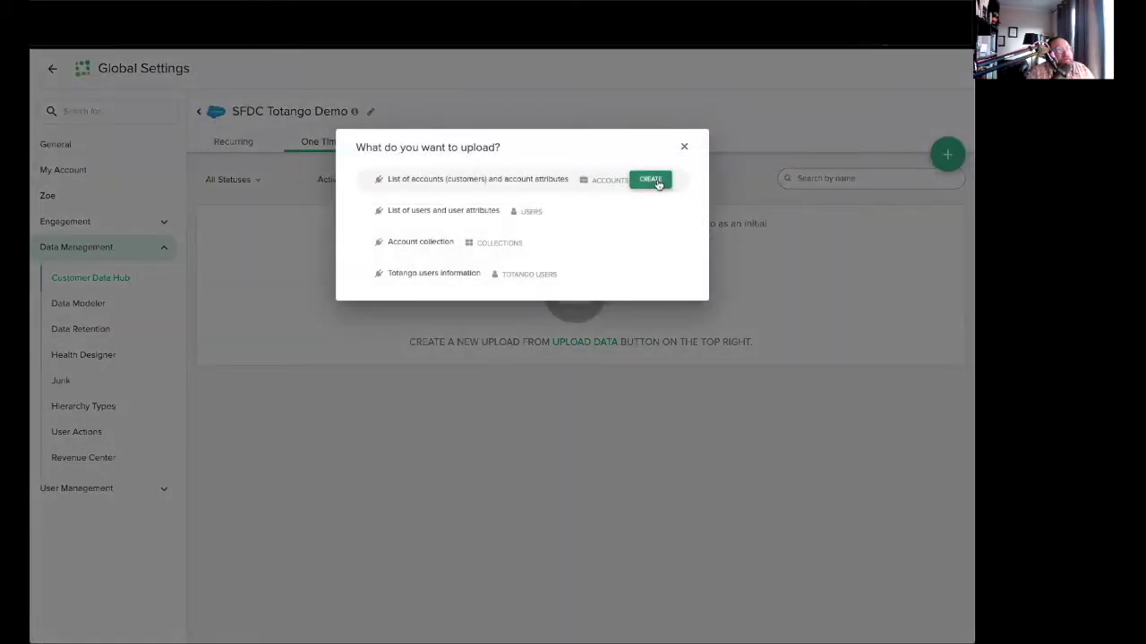
mouse_move(615, 207)
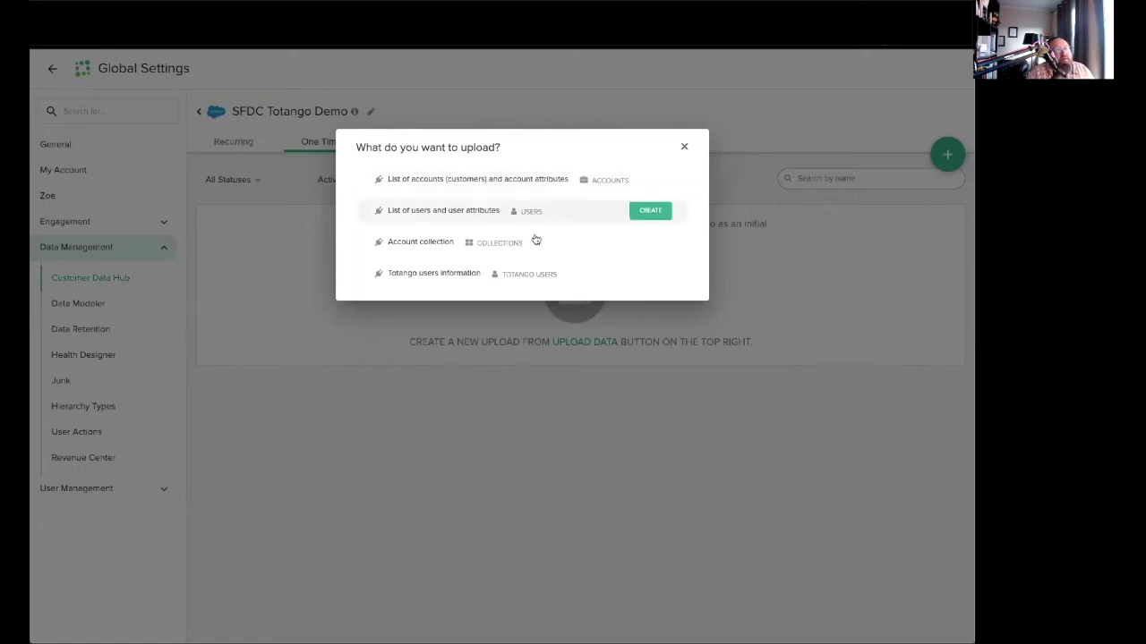
mouse_move(529, 281)
mouse_move(540, 171)
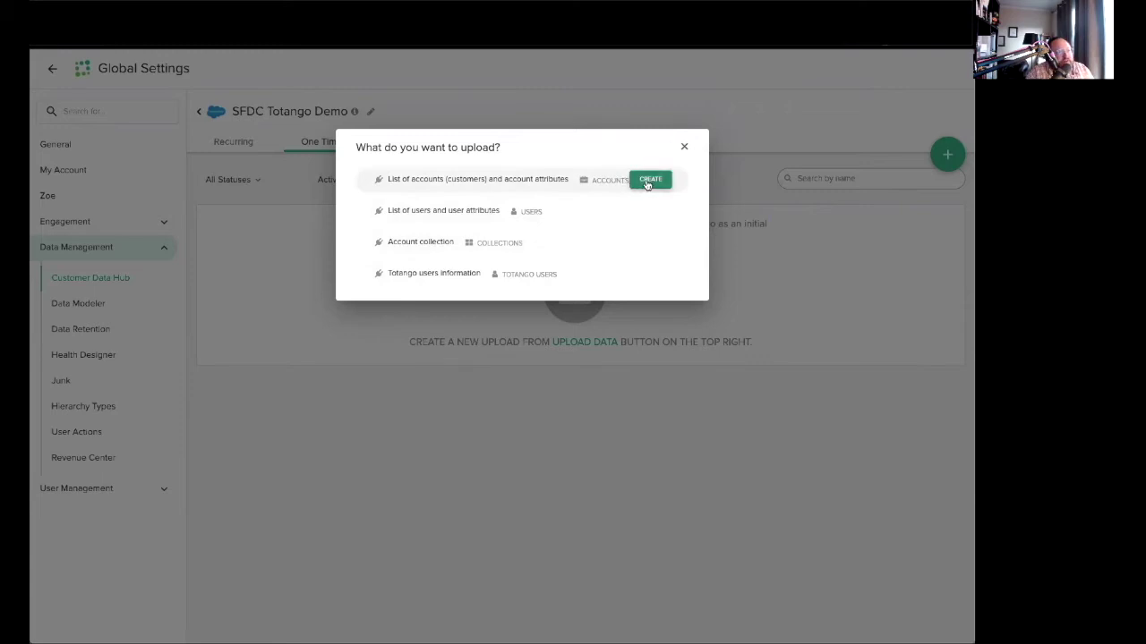
Start an accounts integration on the Salesforce Account object and add the Customer Key field.
left_click(647, 182)
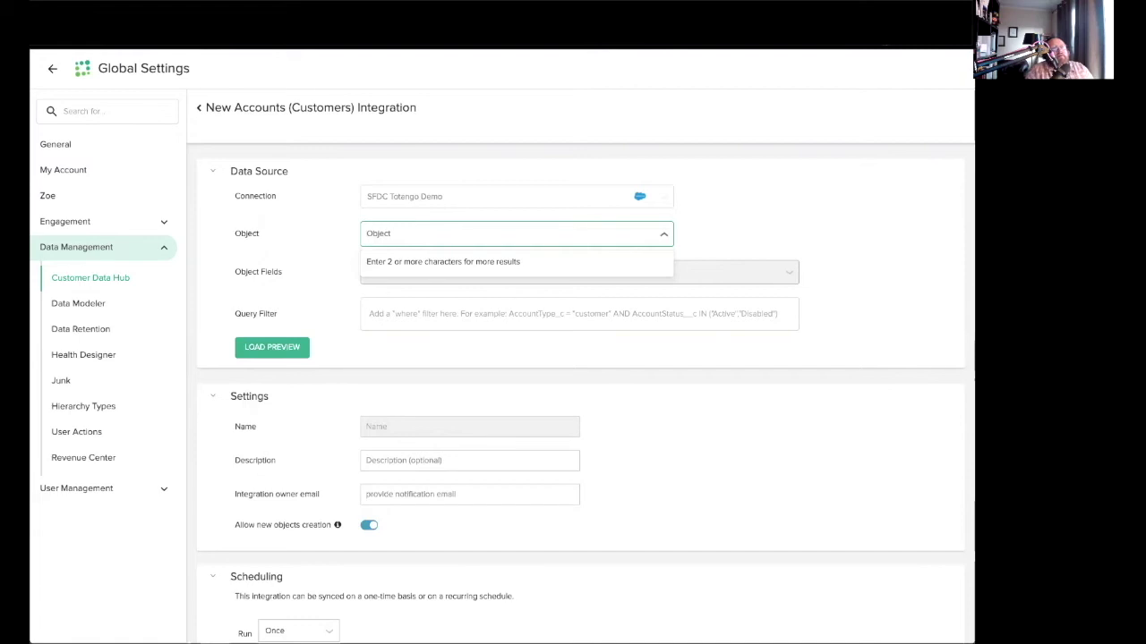
type("Account")
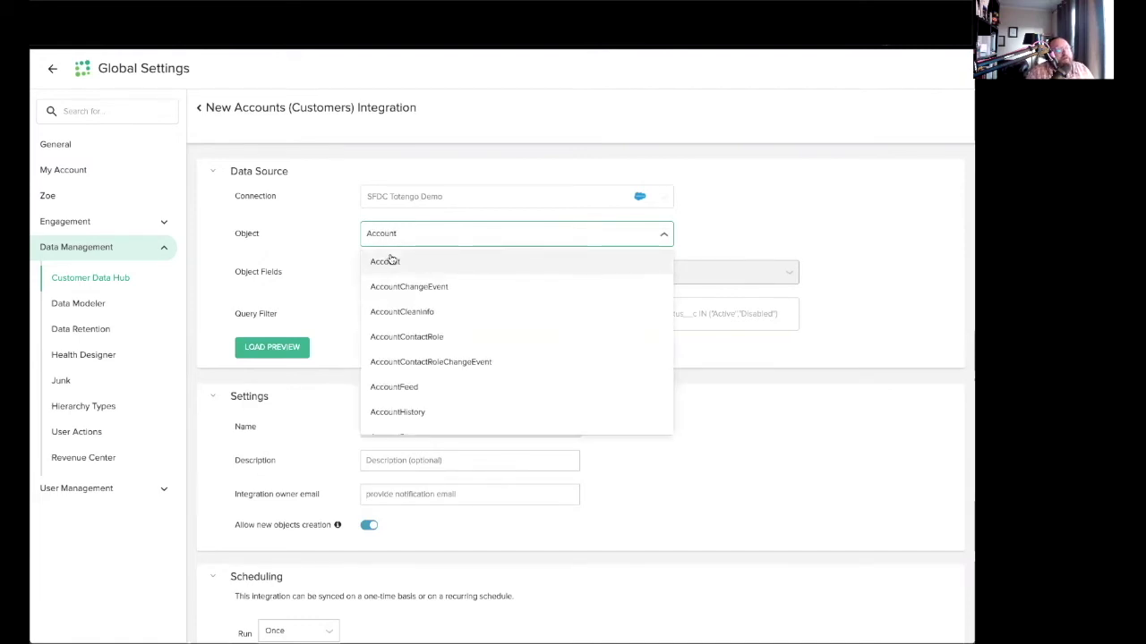
left_click(392, 260)
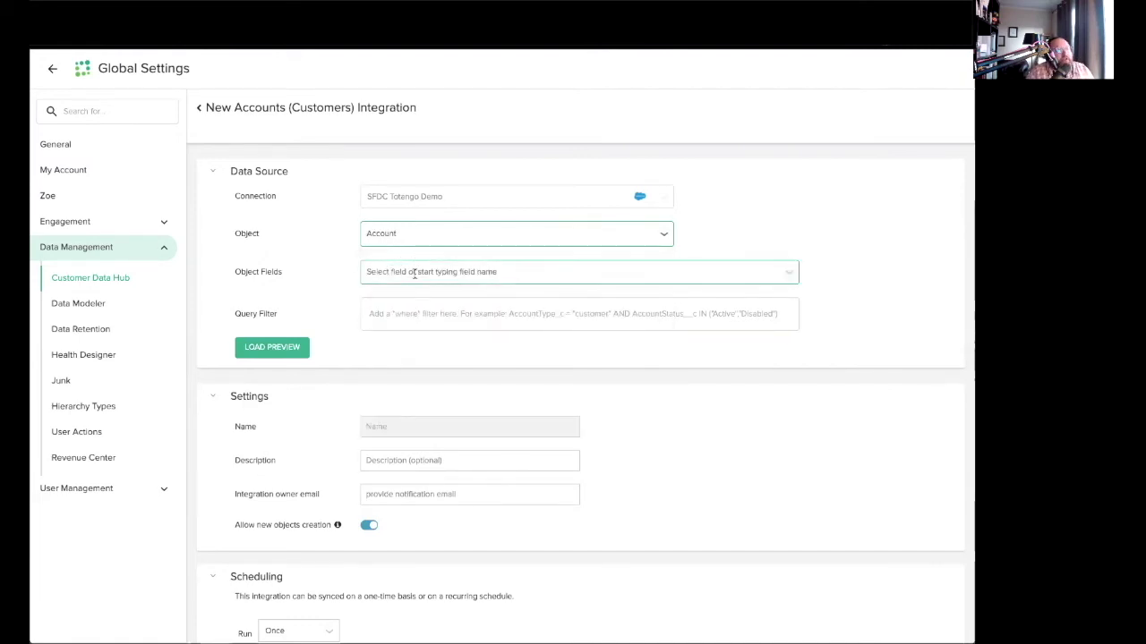
left_click(414, 274)
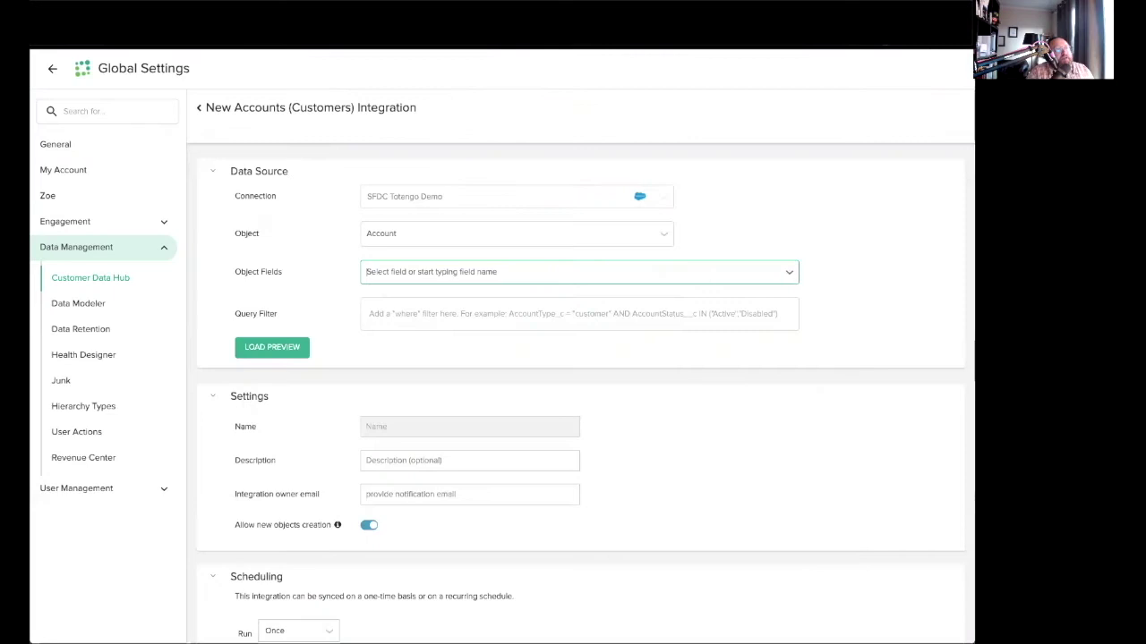
type("customer")
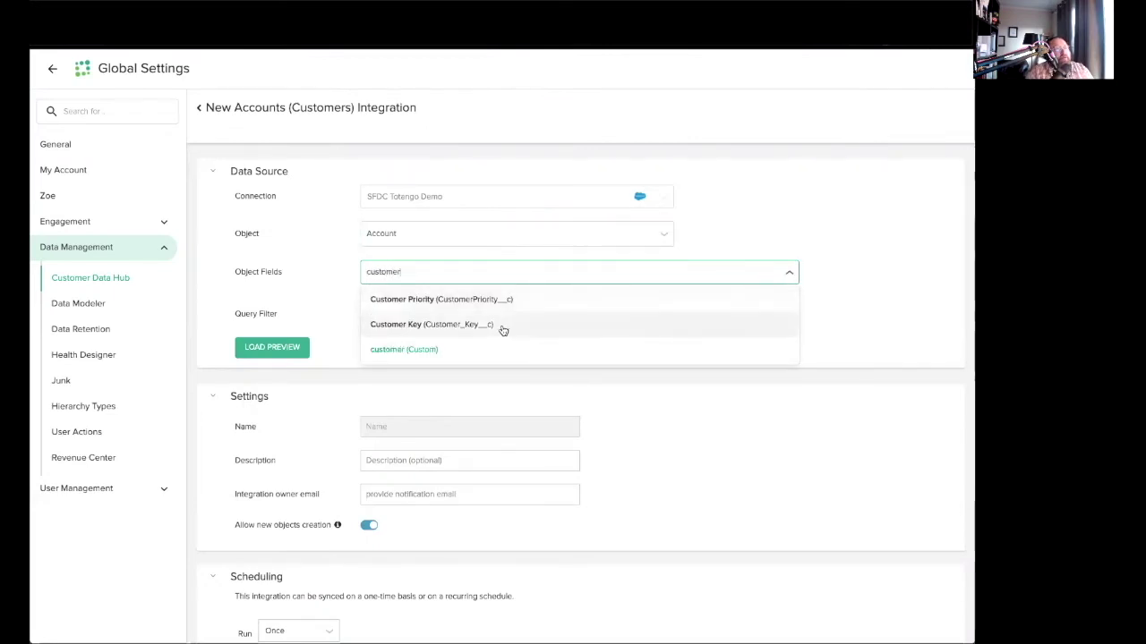
left_click(502, 326)
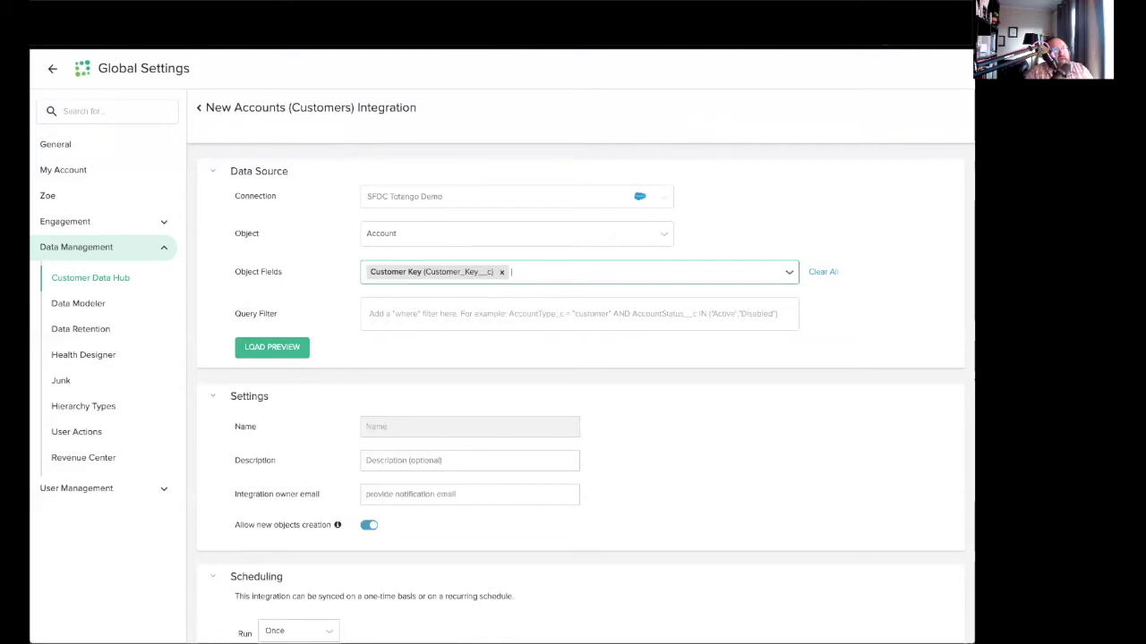
Add Account Name and Totango Account Status to Object Fields, checking the Salesforce columns.
key("ctrl+Tab")
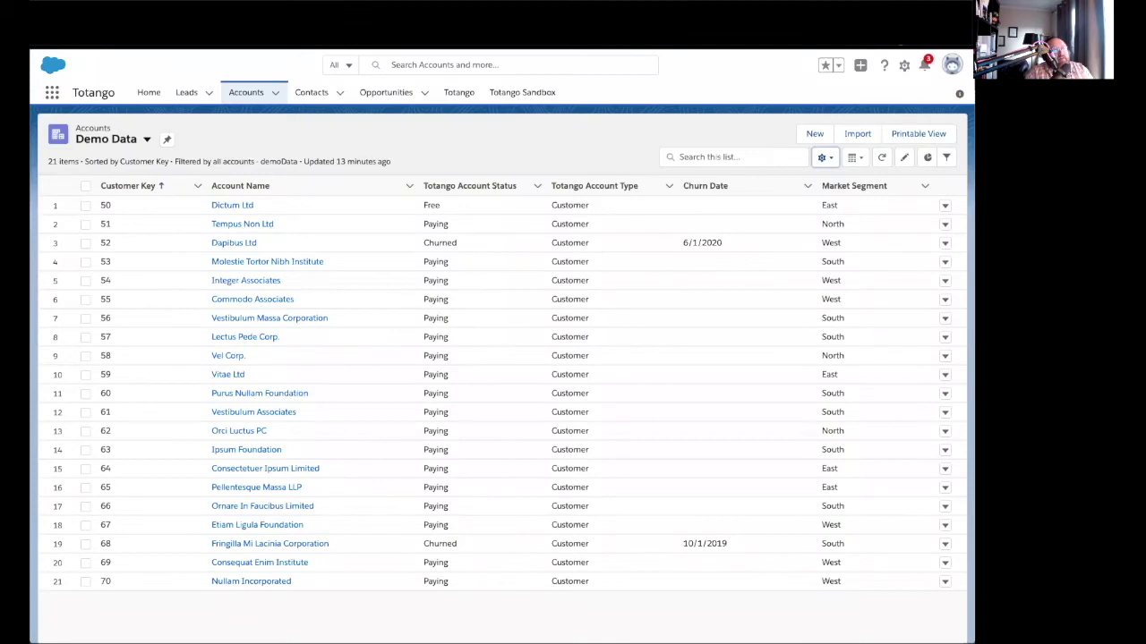
key("ctrl+shift+Tab")
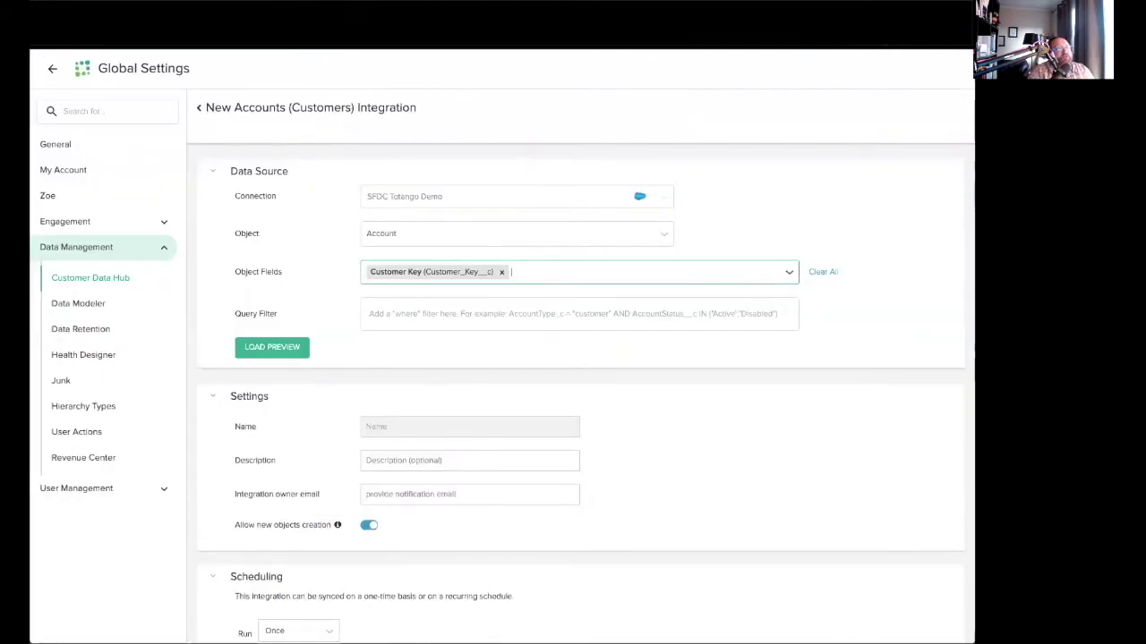
type("Name")
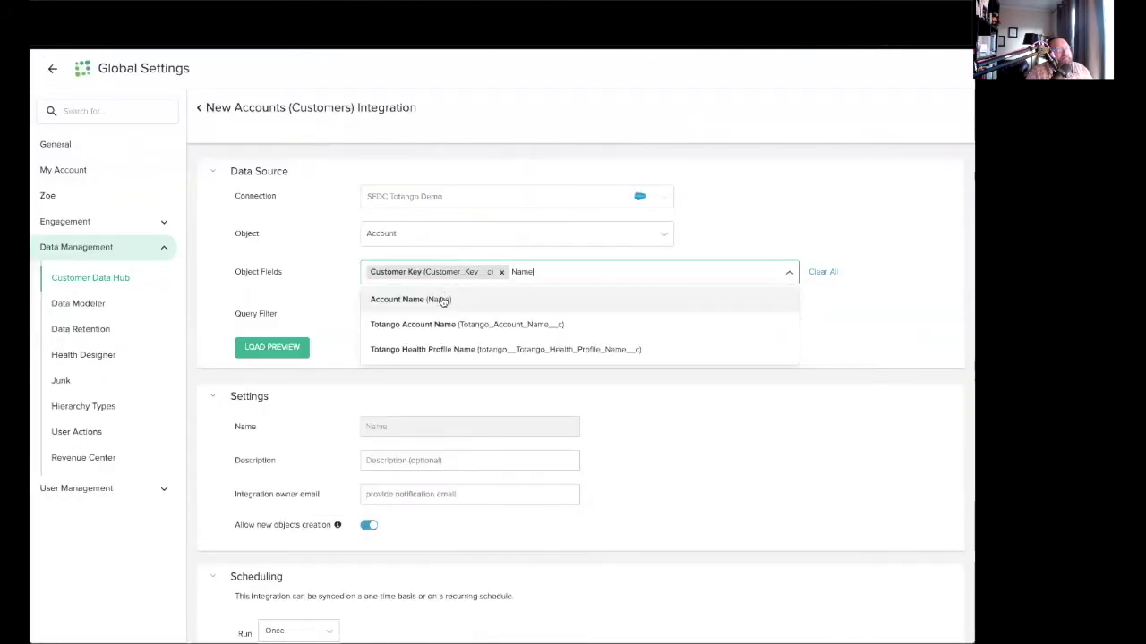
left_click(442, 303)
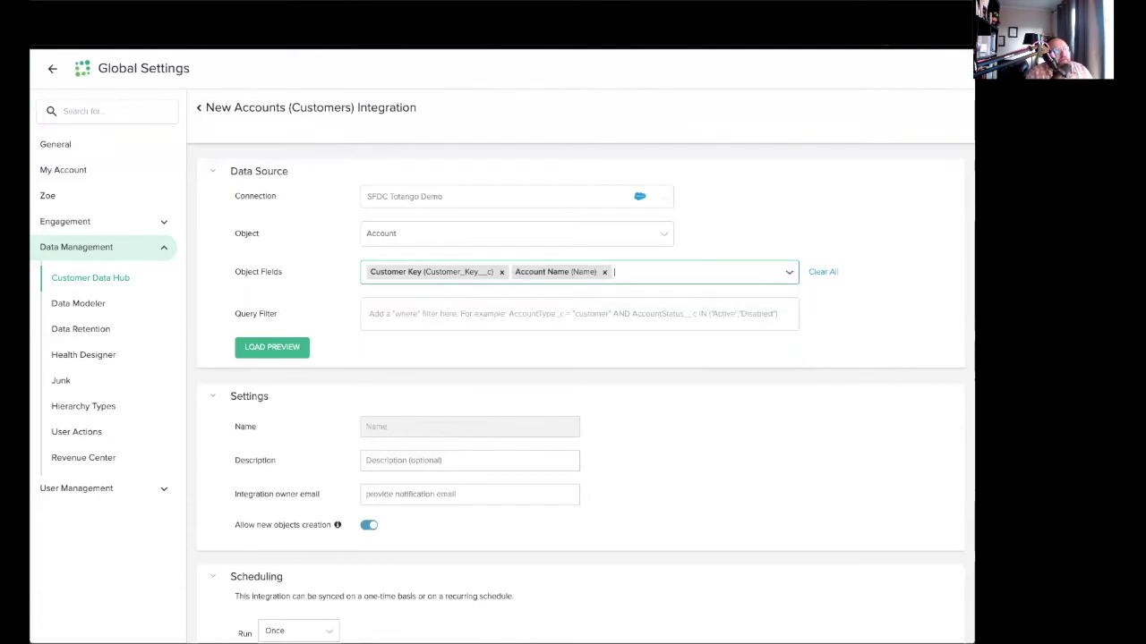
key("ctrl+Tab")
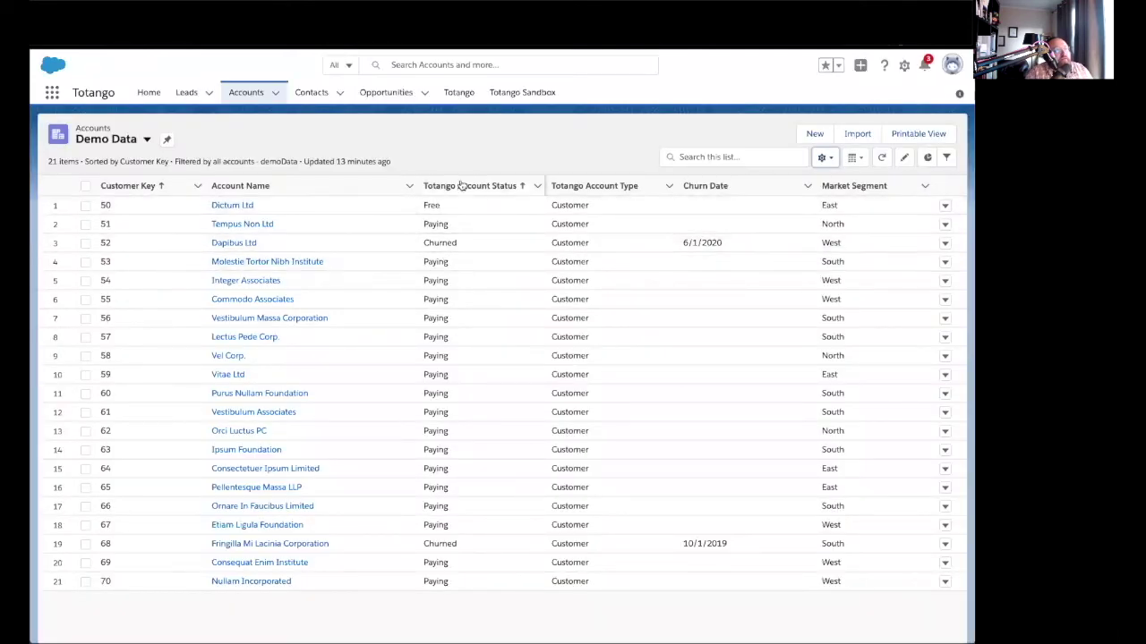
key("ctrl+shift+Tab")
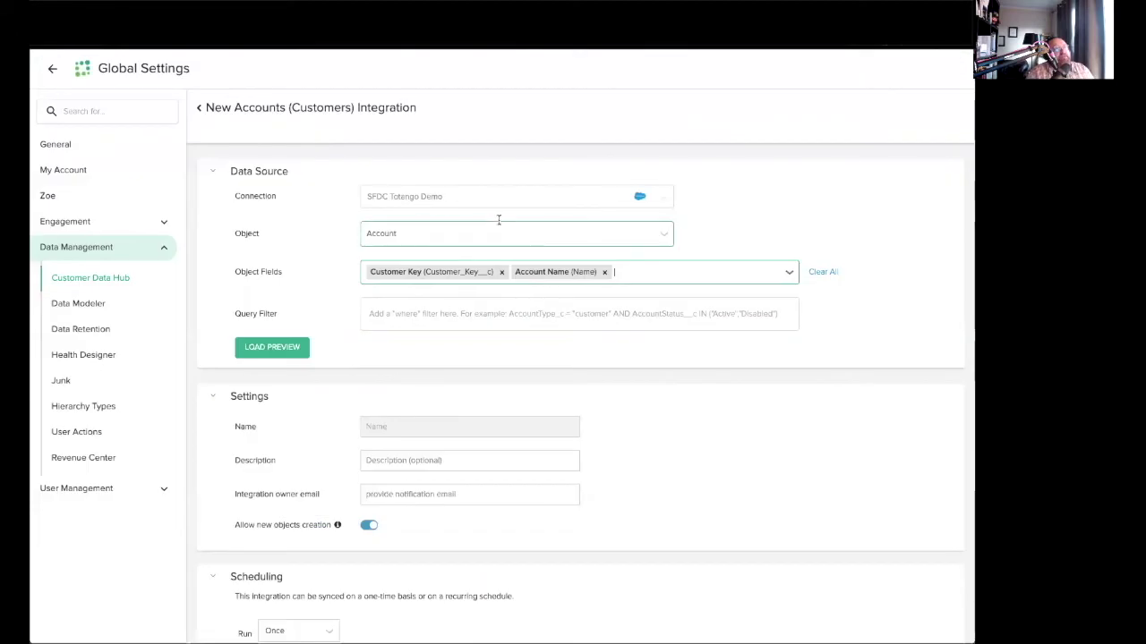
type("Totango")
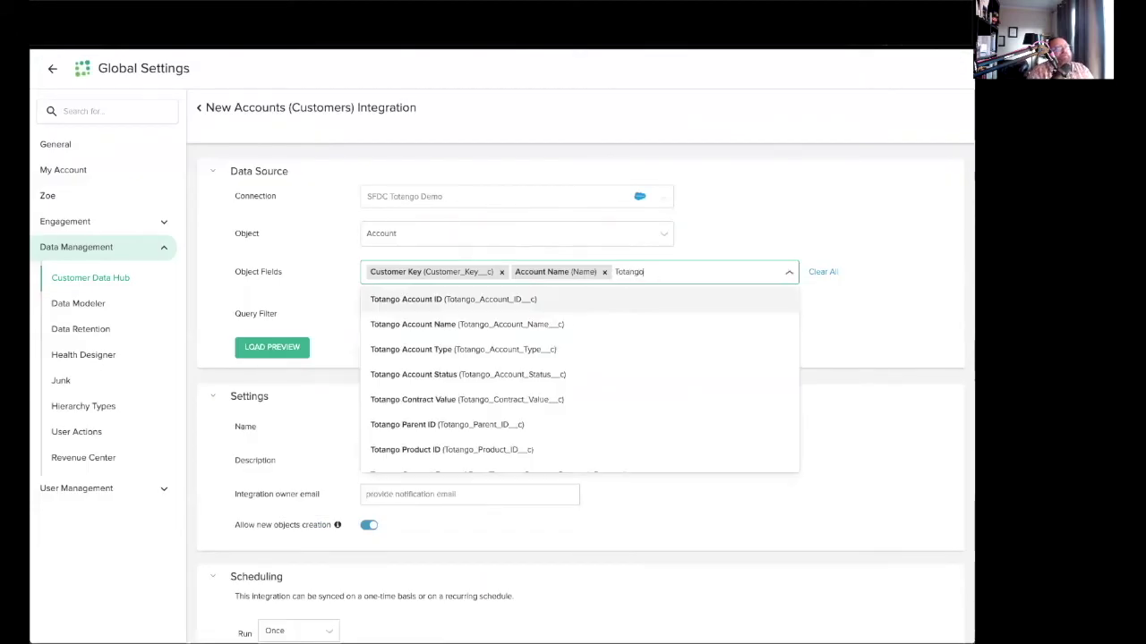
left_click(477, 375)
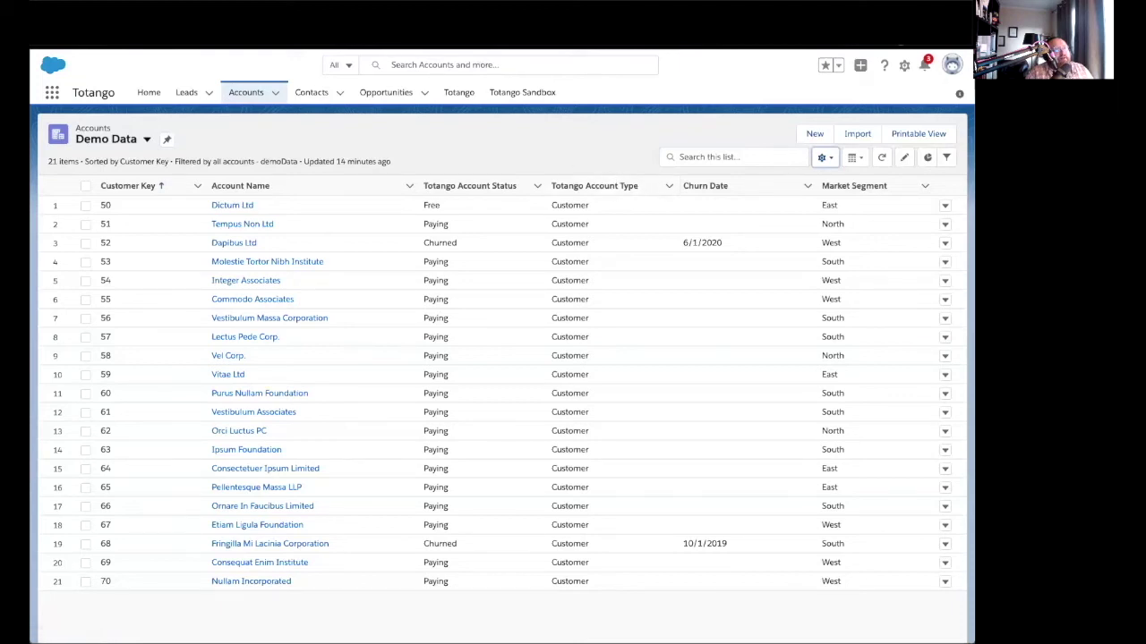
Add Totango Account Type and Market Segment to the integration's Object Fields.
key("ctrl+Tab")
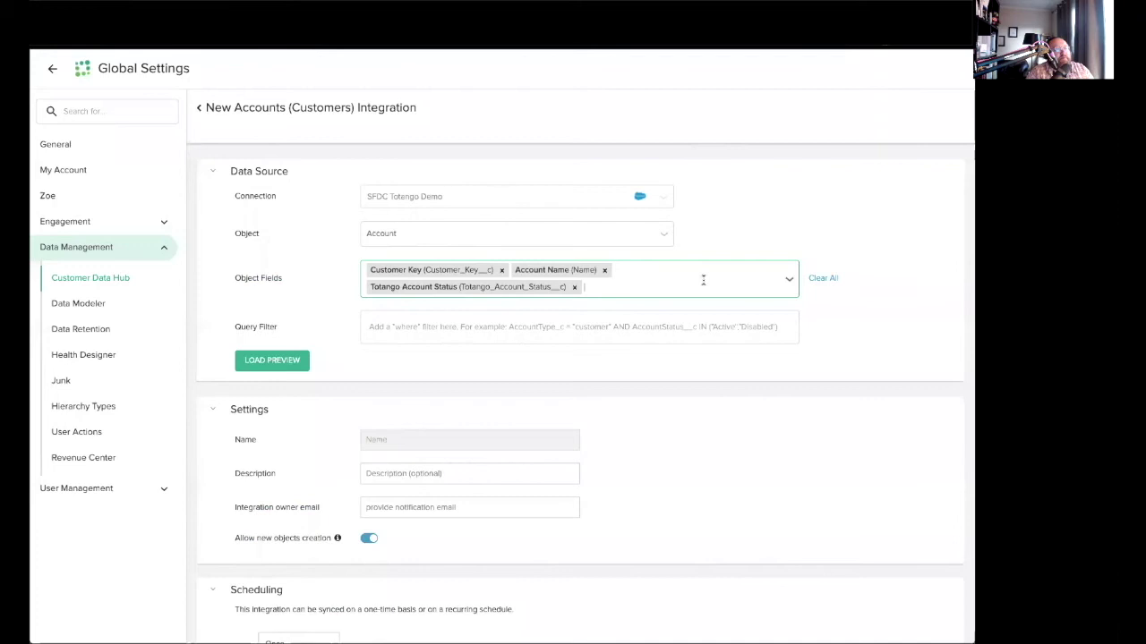
type("Totango")
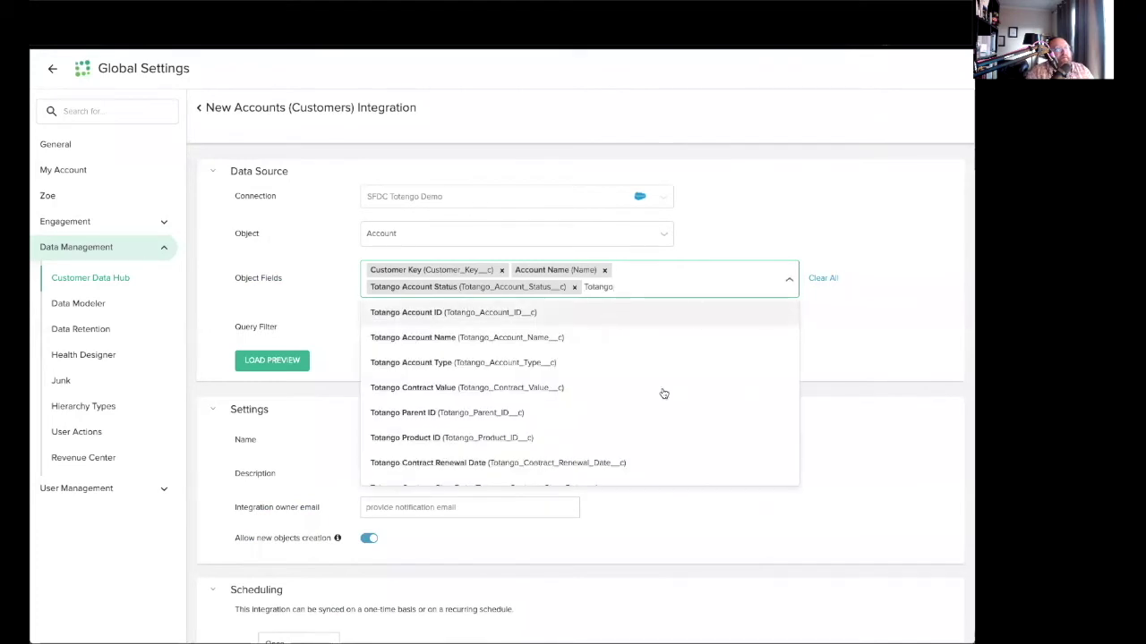
left_click(492, 364)
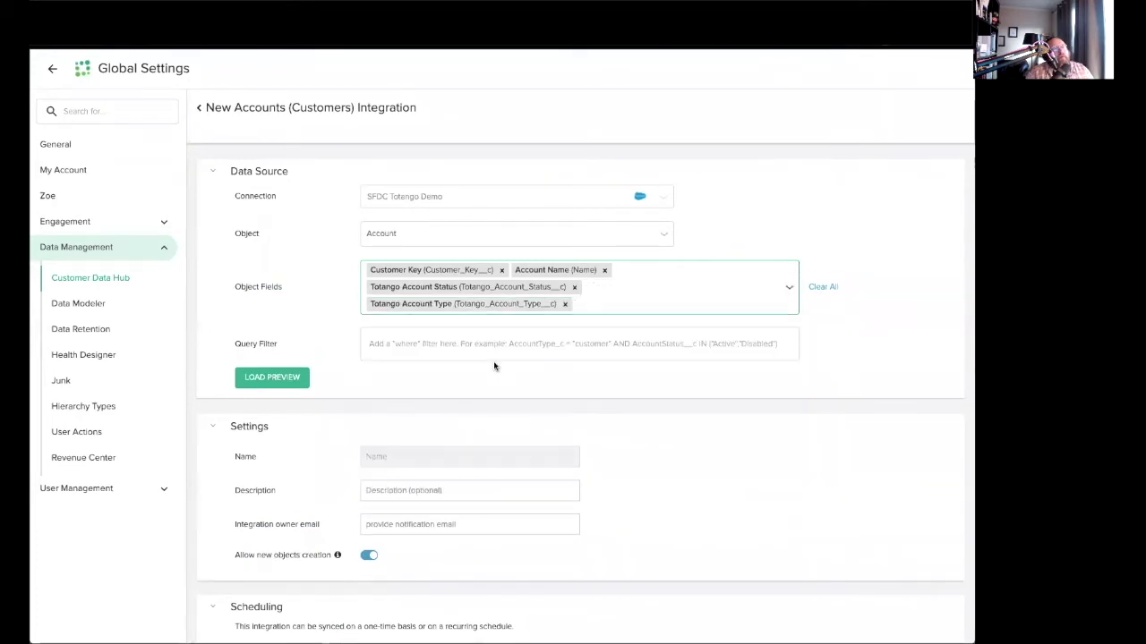
key("ctrl+Tab")
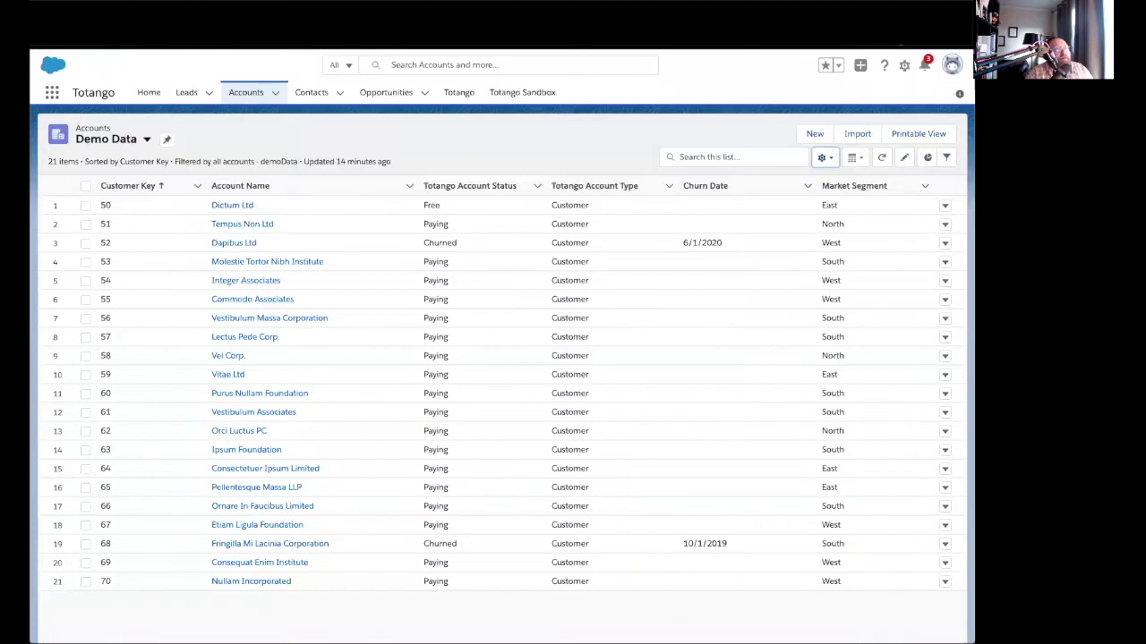
key("ctrl+Tab")
key("ctrl+shift+Tab")
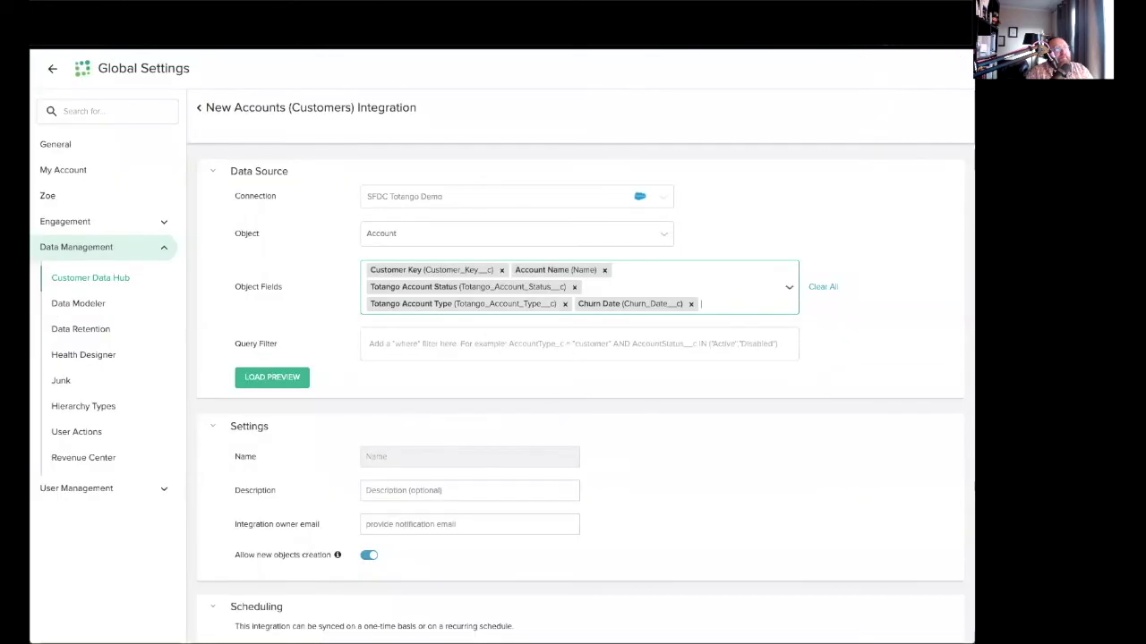
type("market")
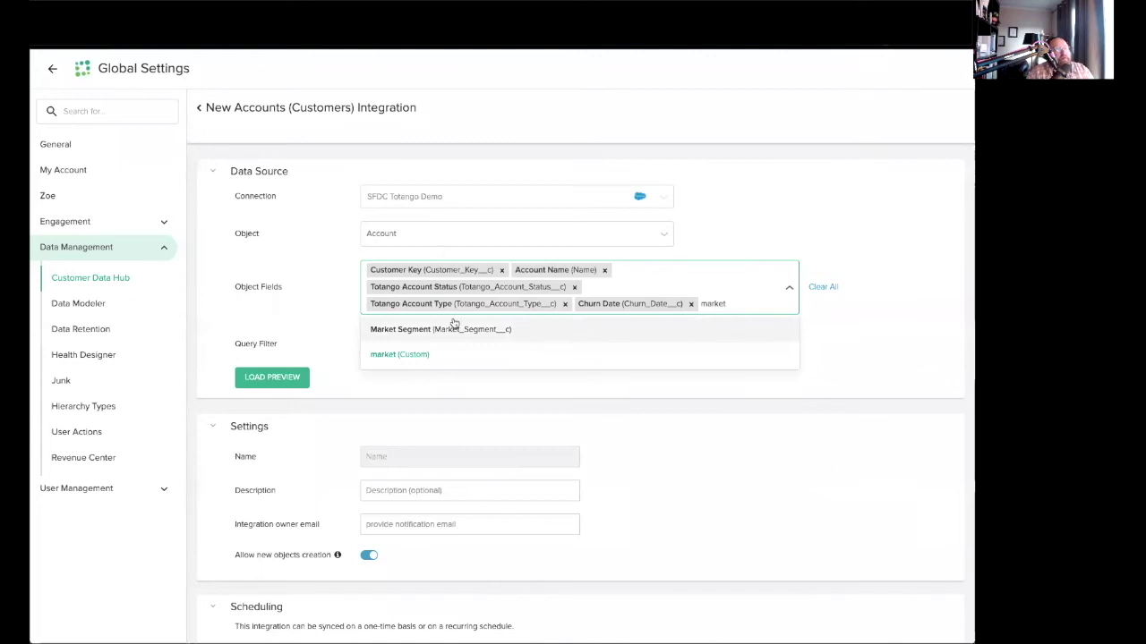
left_click(475, 329)
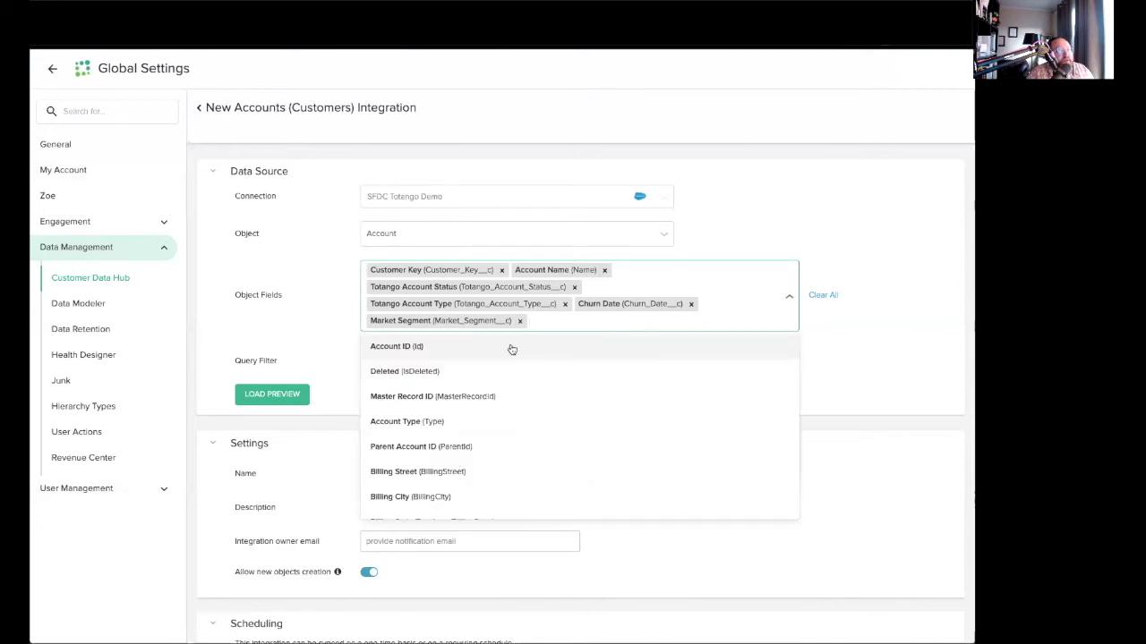
left_click(560, 325)
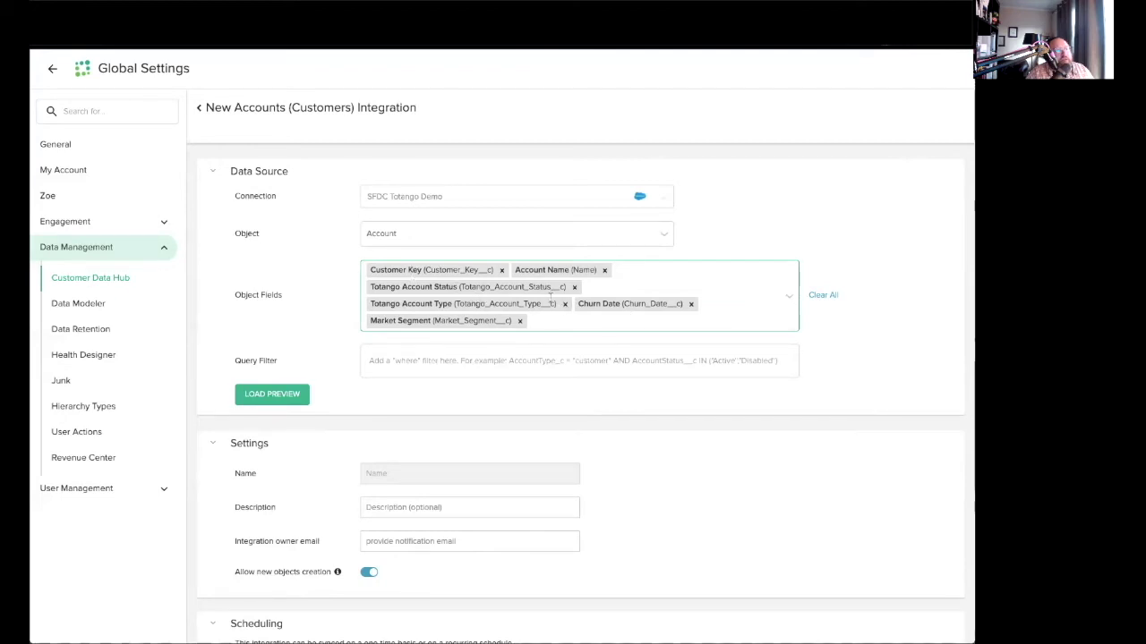
left_click(472, 373)
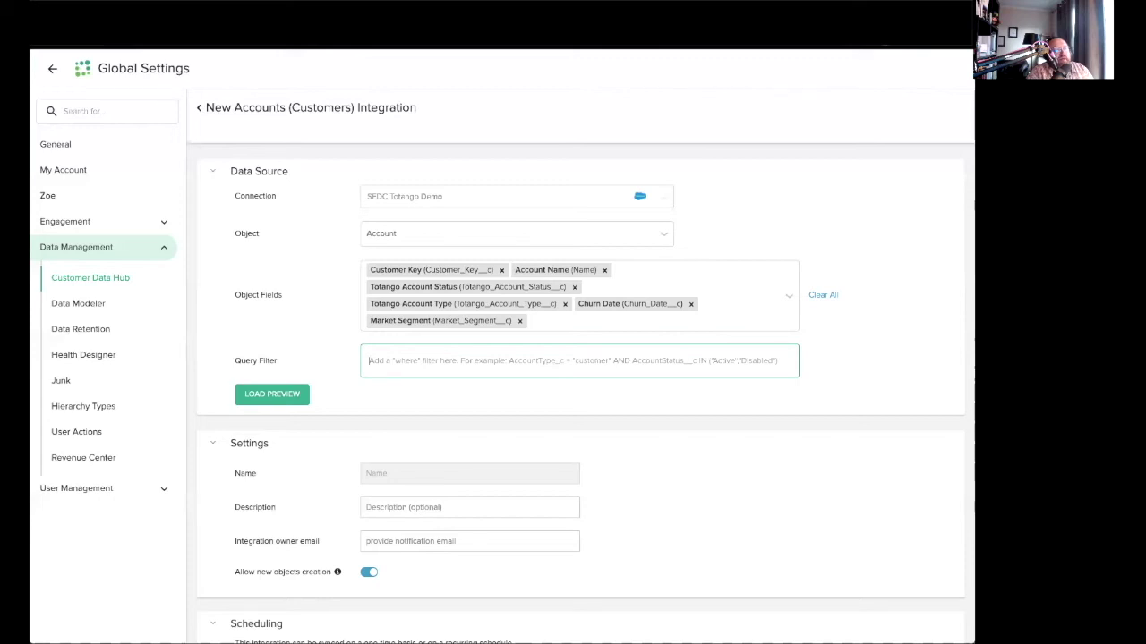
Filter the Account query with Market_Segment__c != NULL, load the preview, and fix the operator spacing.
type("Market_Se")
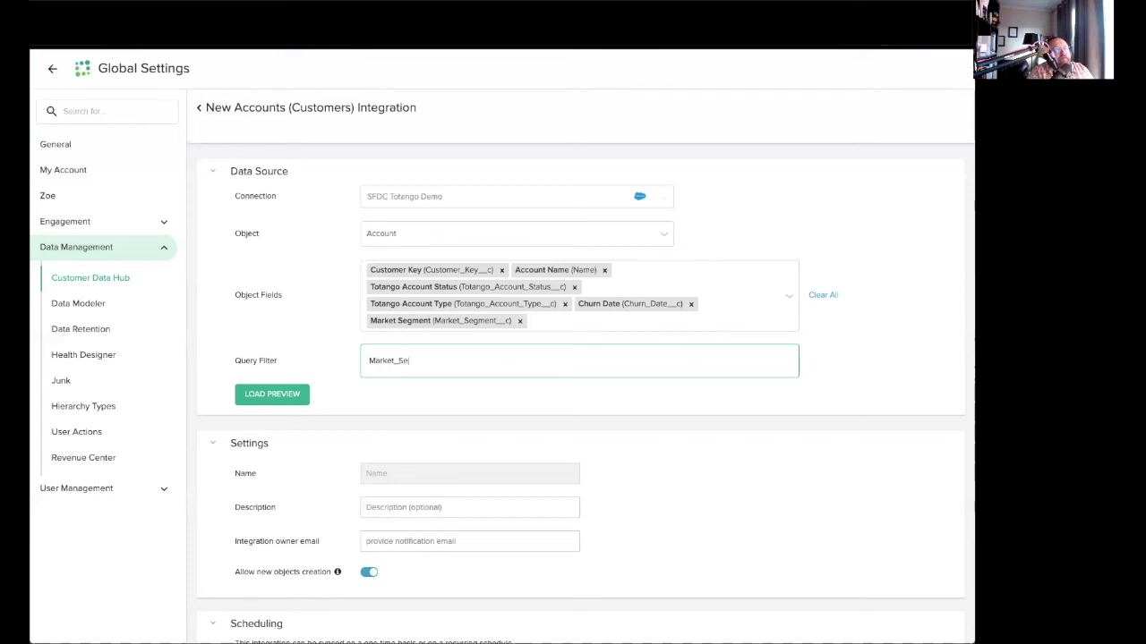
type("gment__c != NULL")
left_click(292, 400)
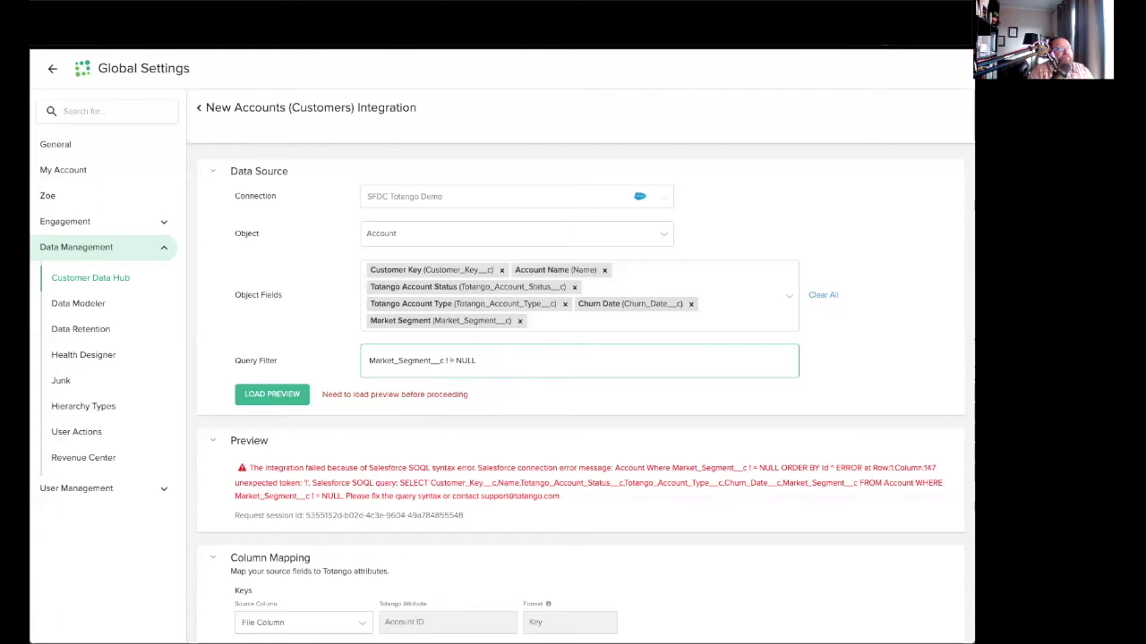
key("BackSpace")
Reload the preview and review the first 10 filtered accounts with their market segments.
left_click(285, 395)
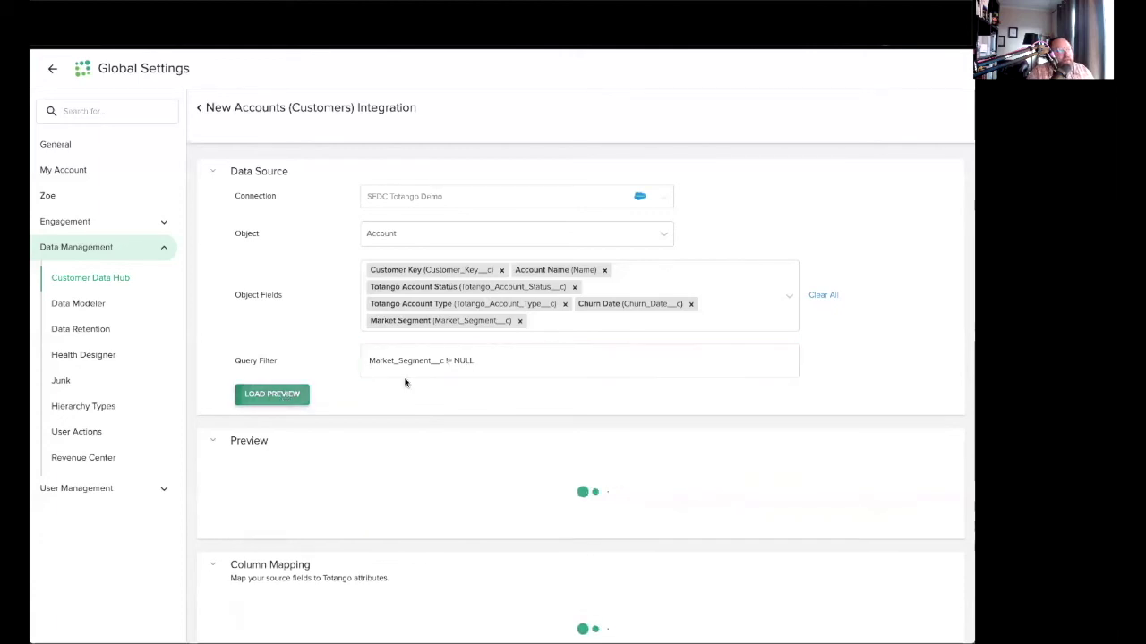
scroll(608, 375, "down", 1)
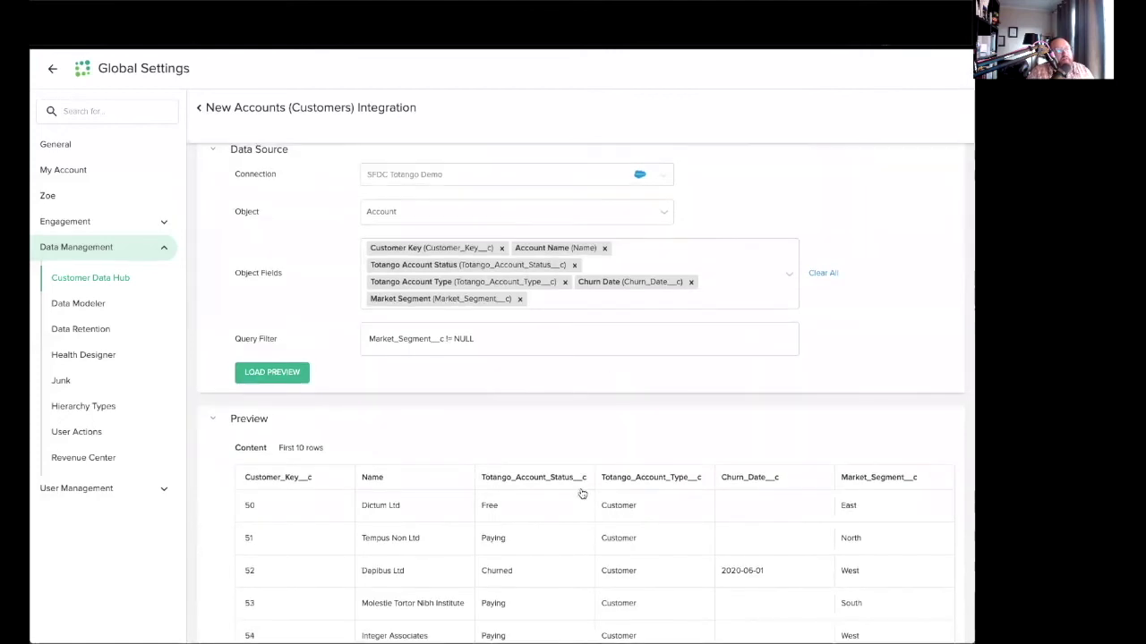
scroll(582, 494, "down", 3)
scroll(588, 446, "up", 1)
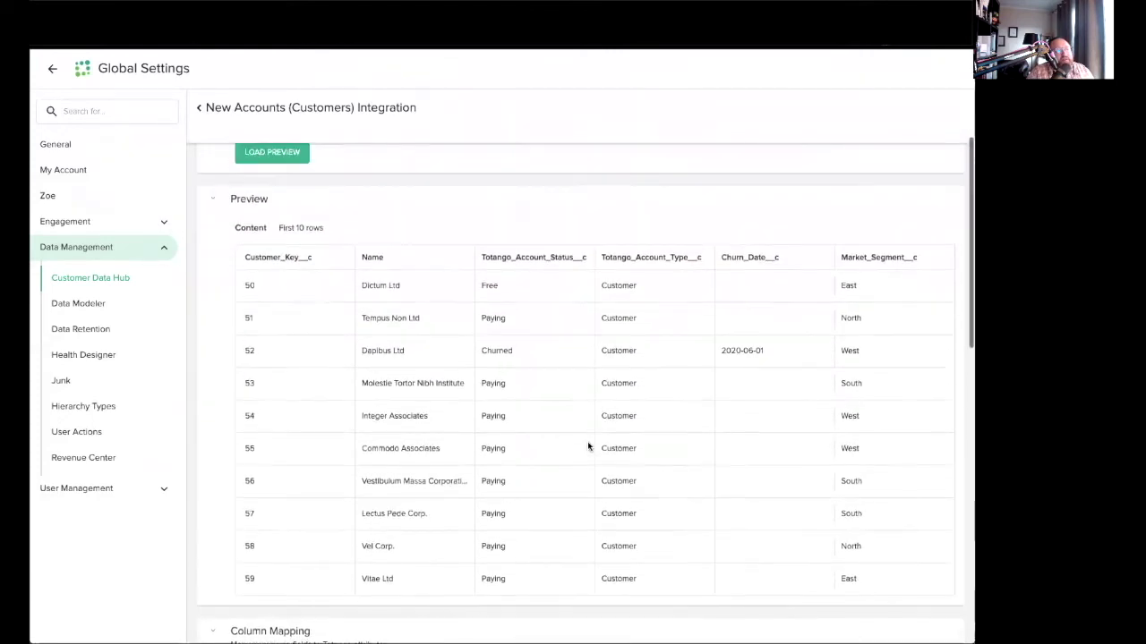
scroll(588, 441, "up", 3)
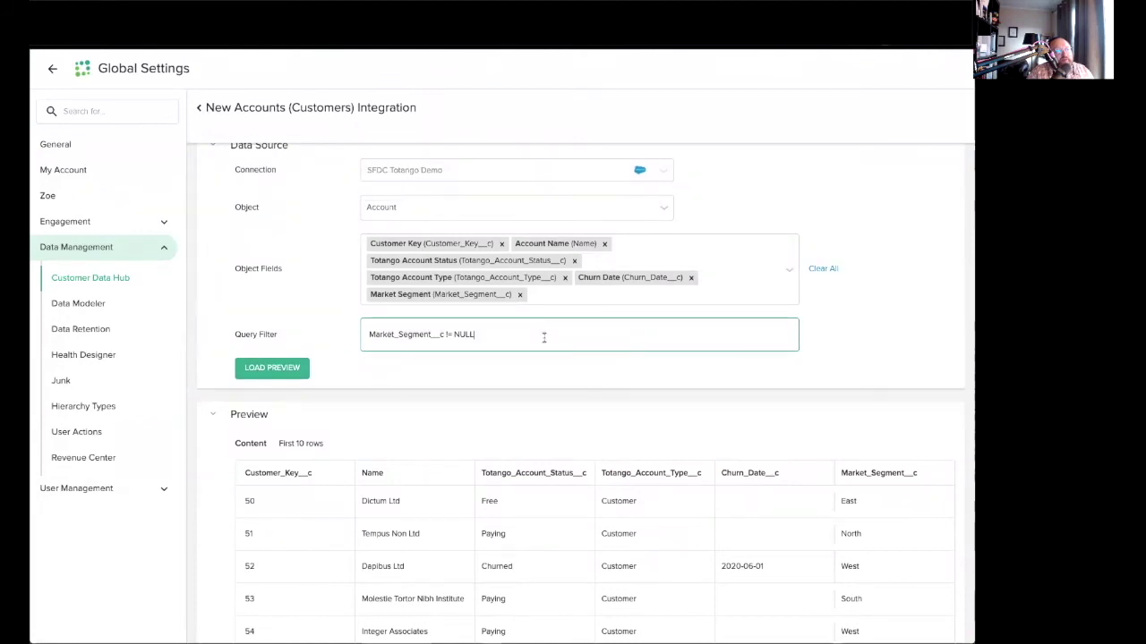
key("Return")
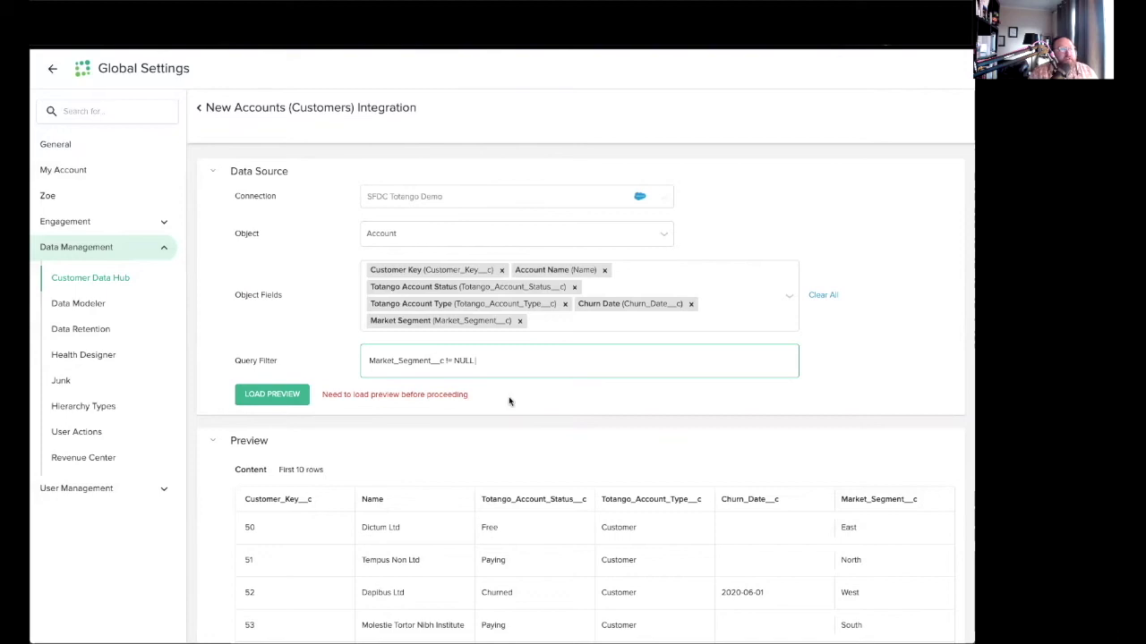
Add "and Totango_Account_Status__c = 'Paying'" to the filter and reload the preview.
type("and")
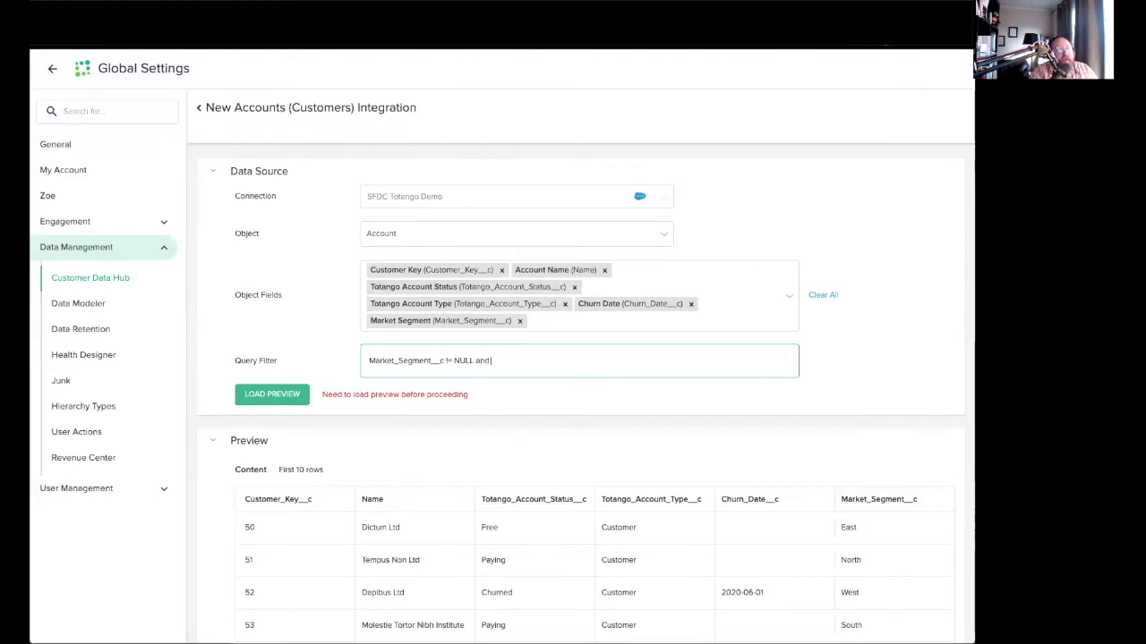
type(" Totango_Account_Status_")
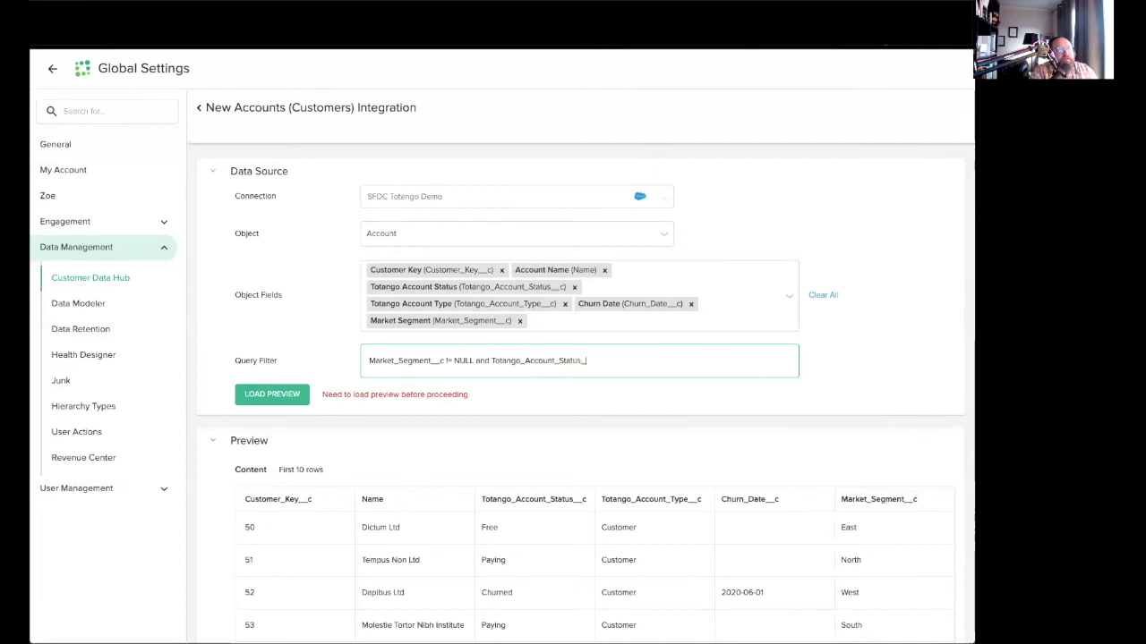
type("_c = 'Paying'")
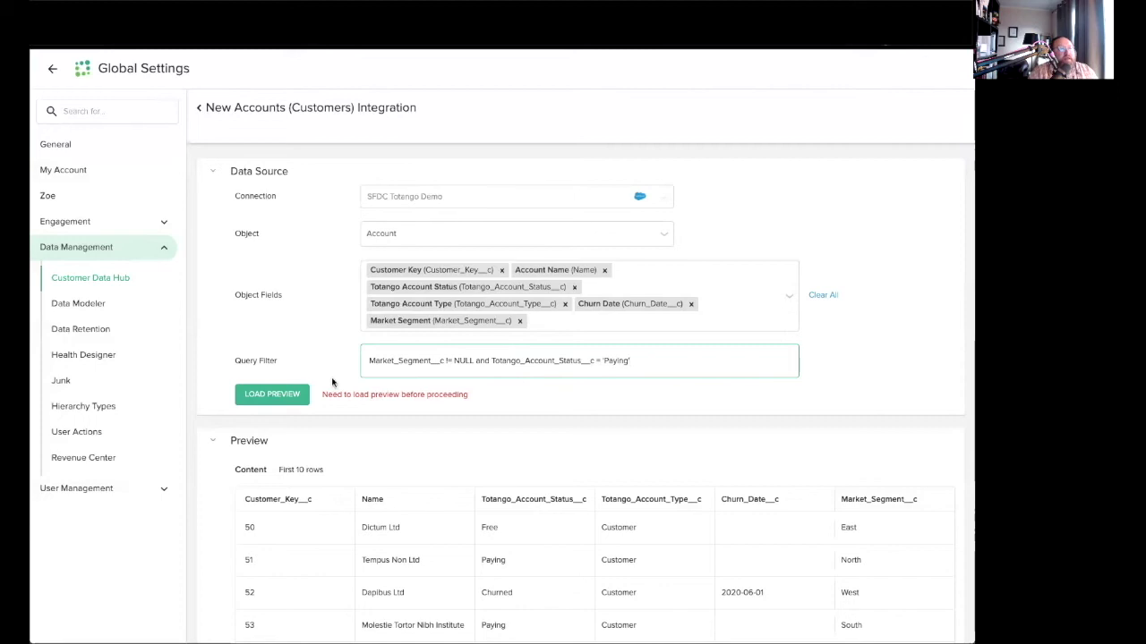
left_click(299, 394)
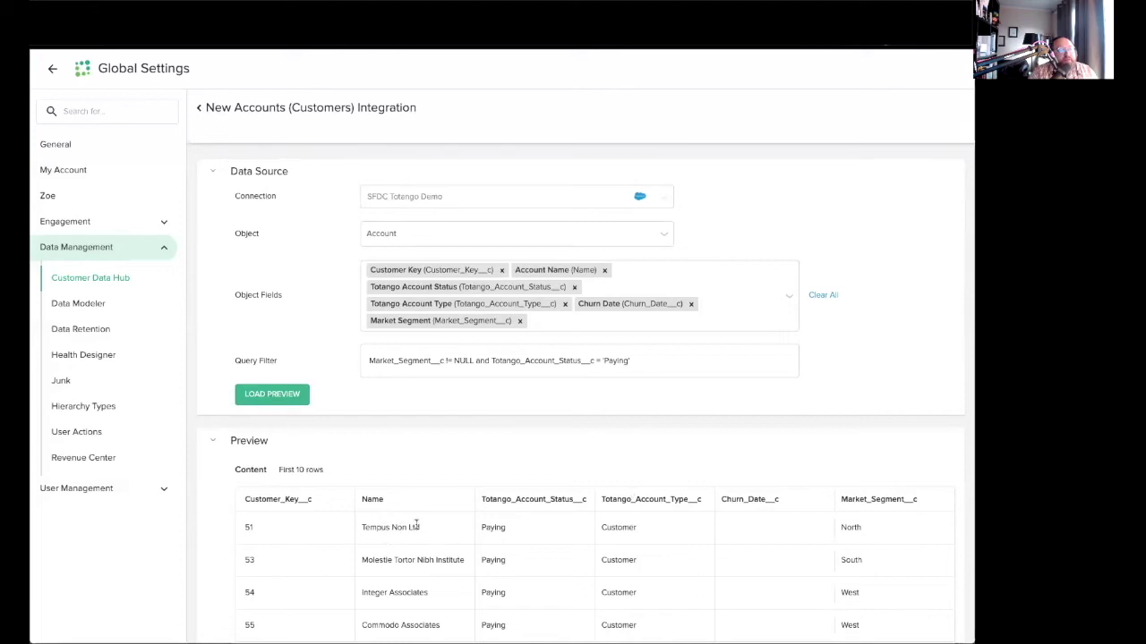
Highlight Tempus Non Ltd, key 51 and Customer in the preview, then select the Paying status clause.
left_click_drag(415, 527, 425, 535)
triple_click(425, 532)
double_click(249, 527)
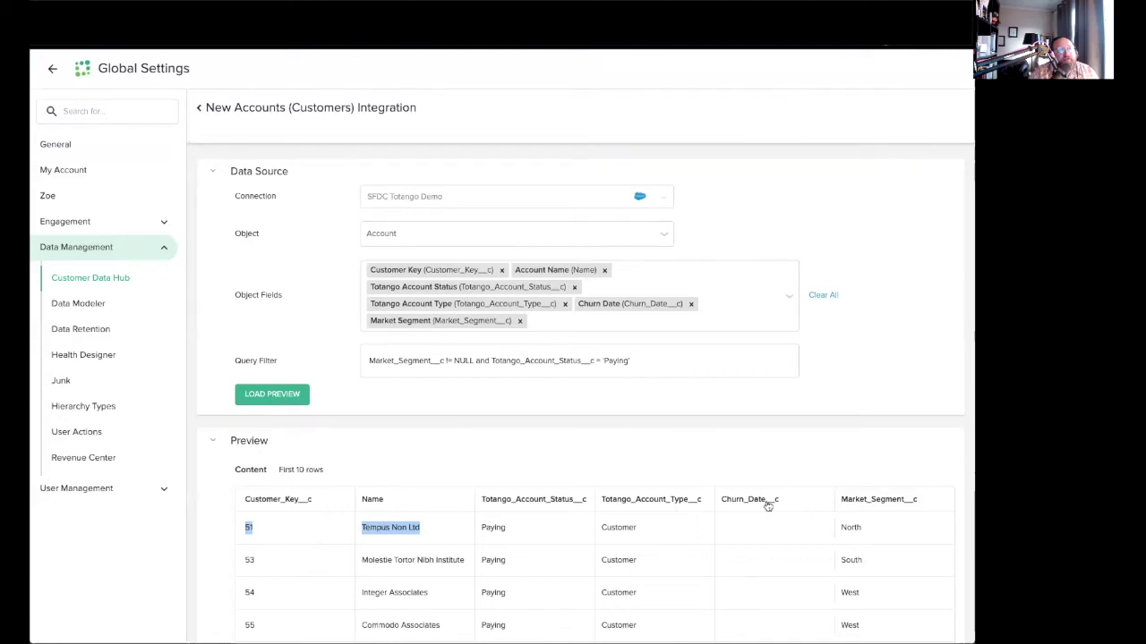
left_click(674, 372)
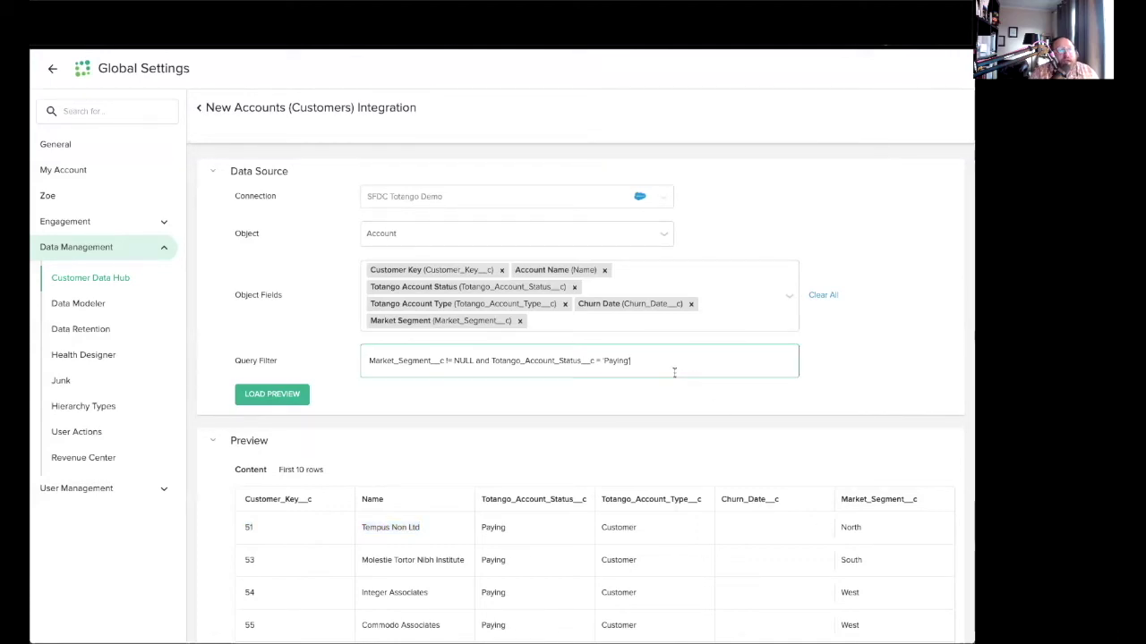
double_click(619, 527)
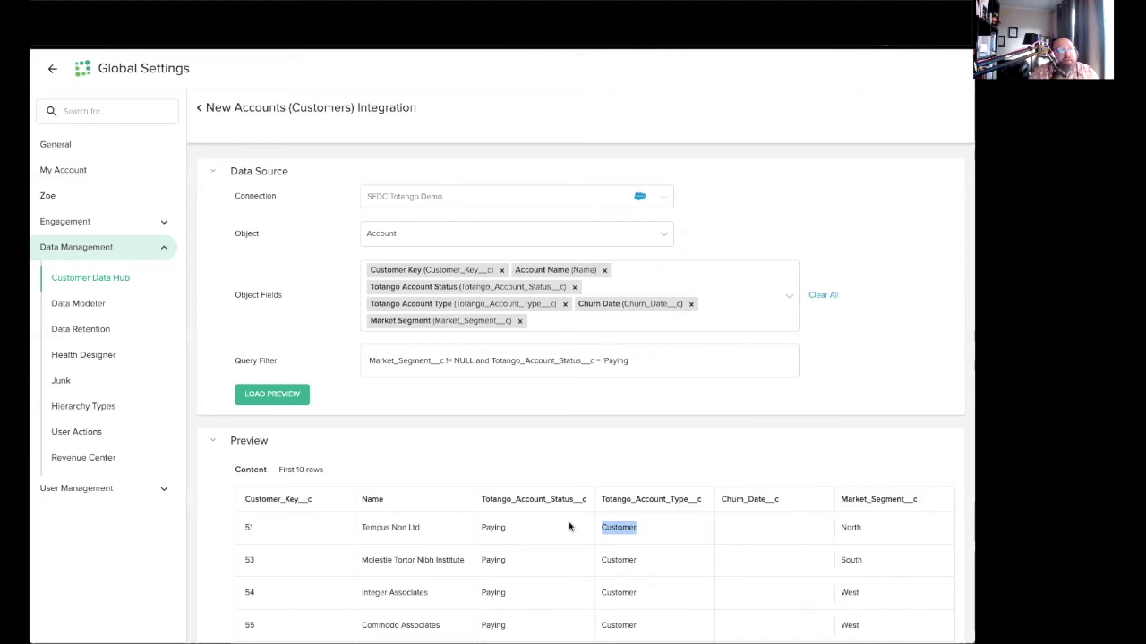
left_click(638, 364)
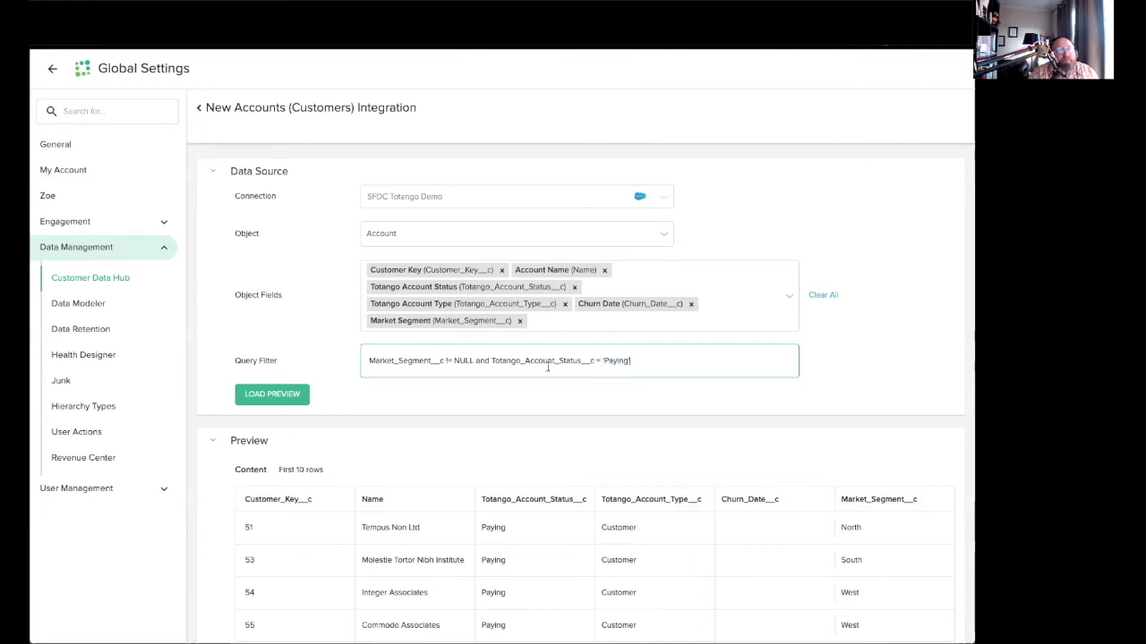
left_click(491, 361, "shift")
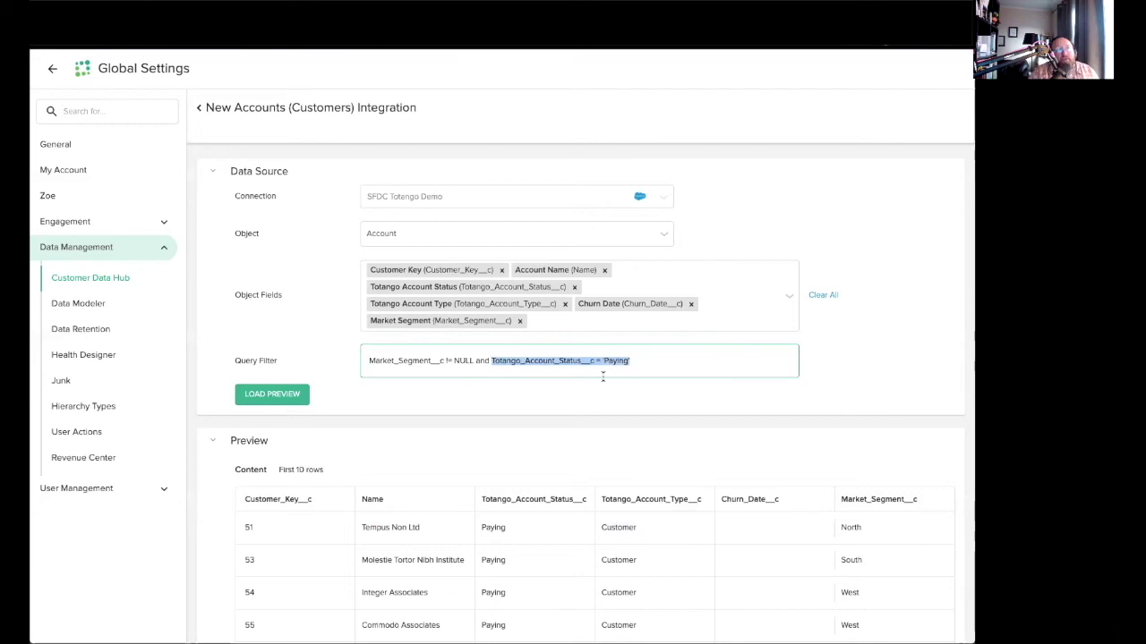
Replace the Paying clause with Churn_Date__c = LAST_N_DAYS:60 and reload the preview to show Dapibus Ltd.
type("C")
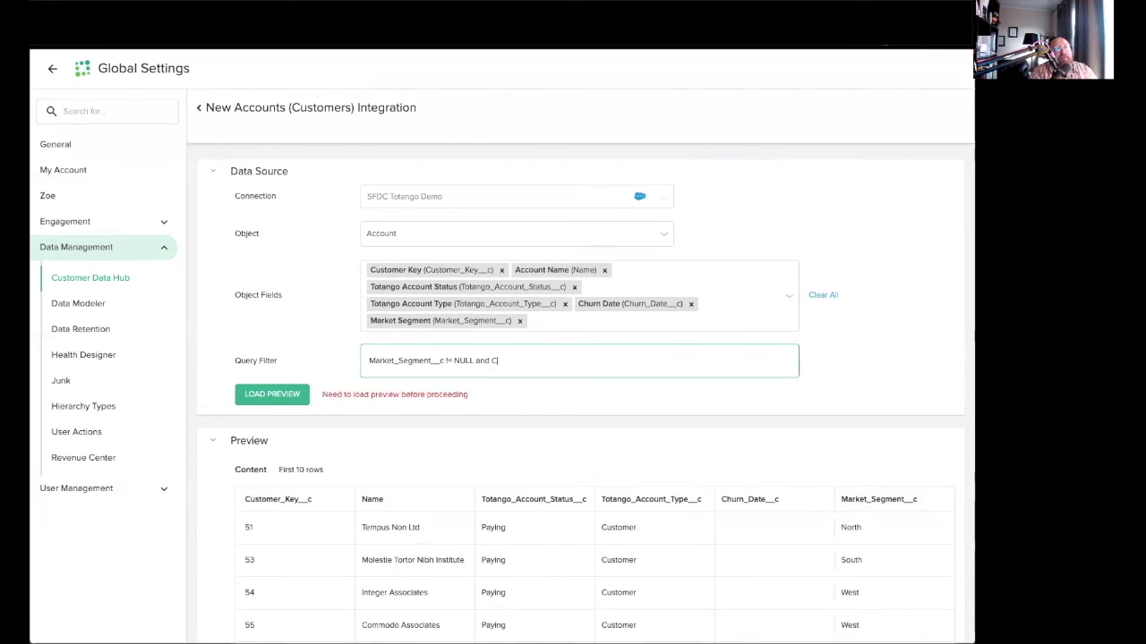
type("hurn_Date__c")
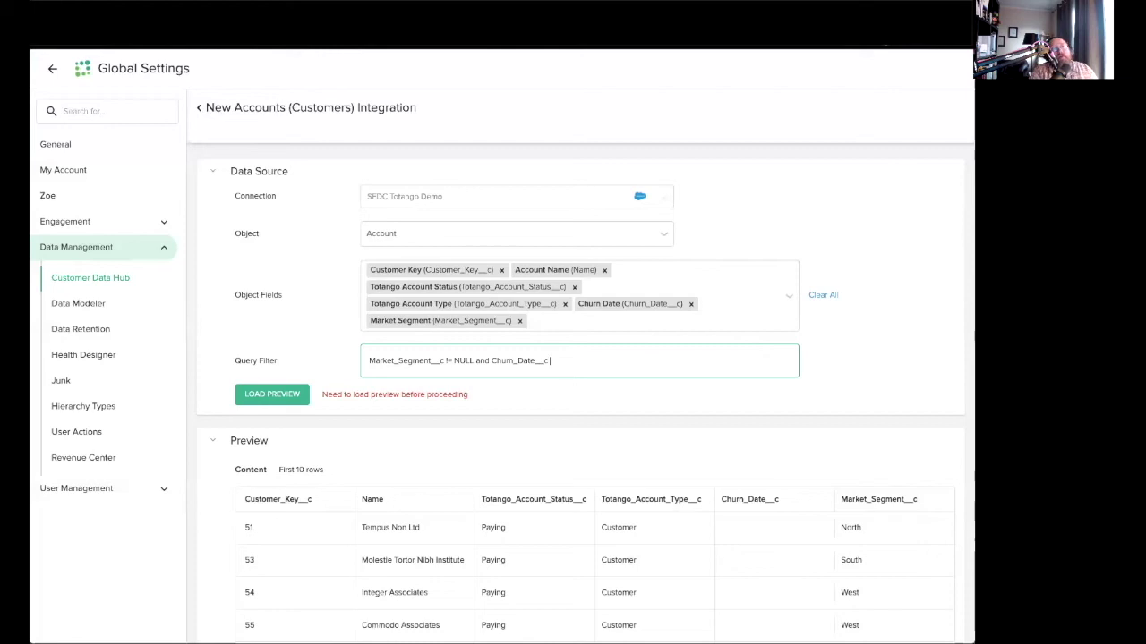
type(" = L")
type("AS")
type("T_N_DATE")
key("BackSpace")
type("YS:")
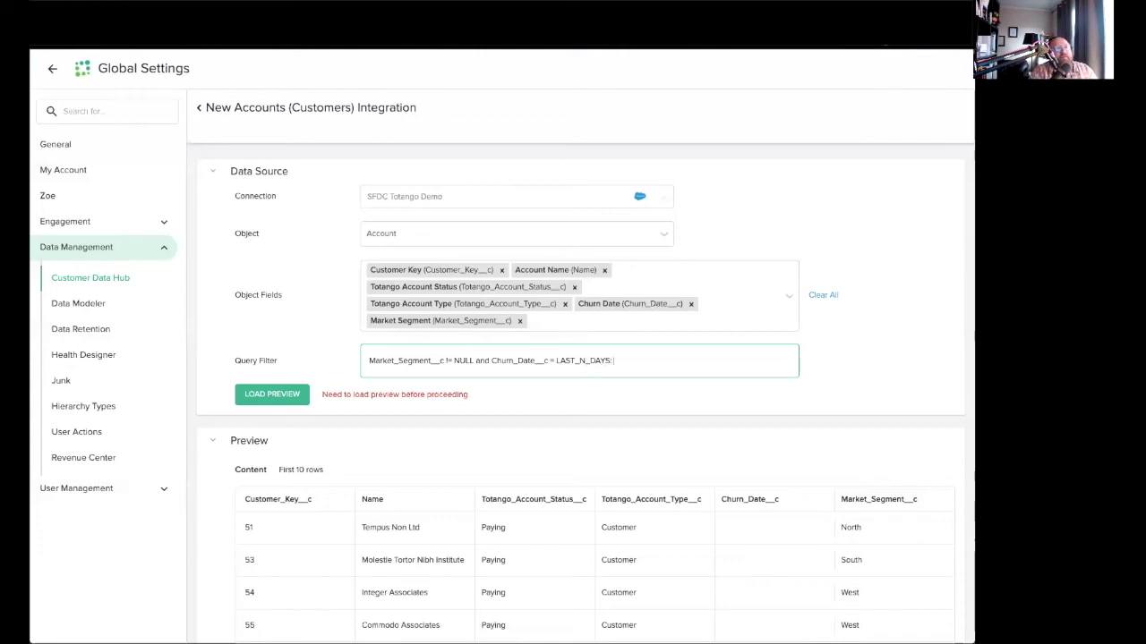
type("60")
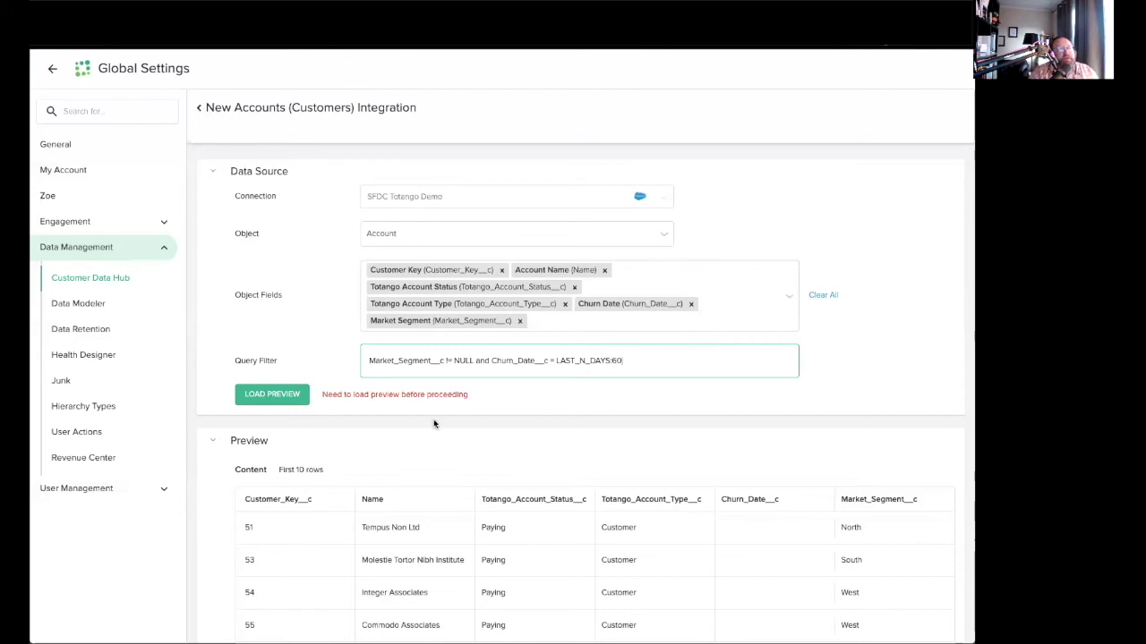
left_click(271, 394)
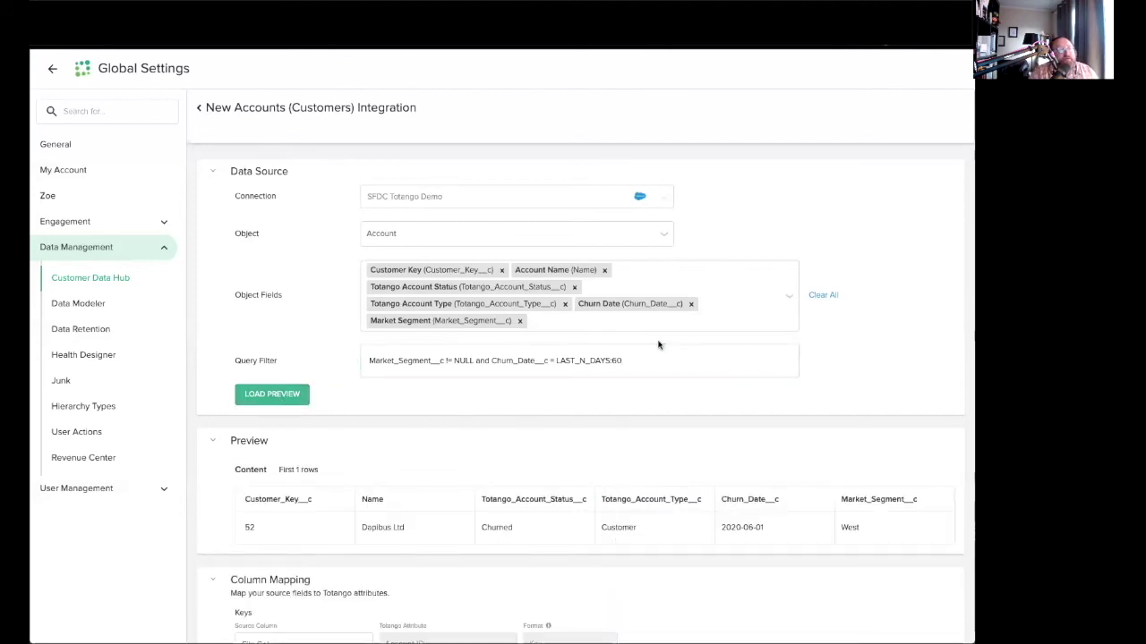
left_click(484, 349)
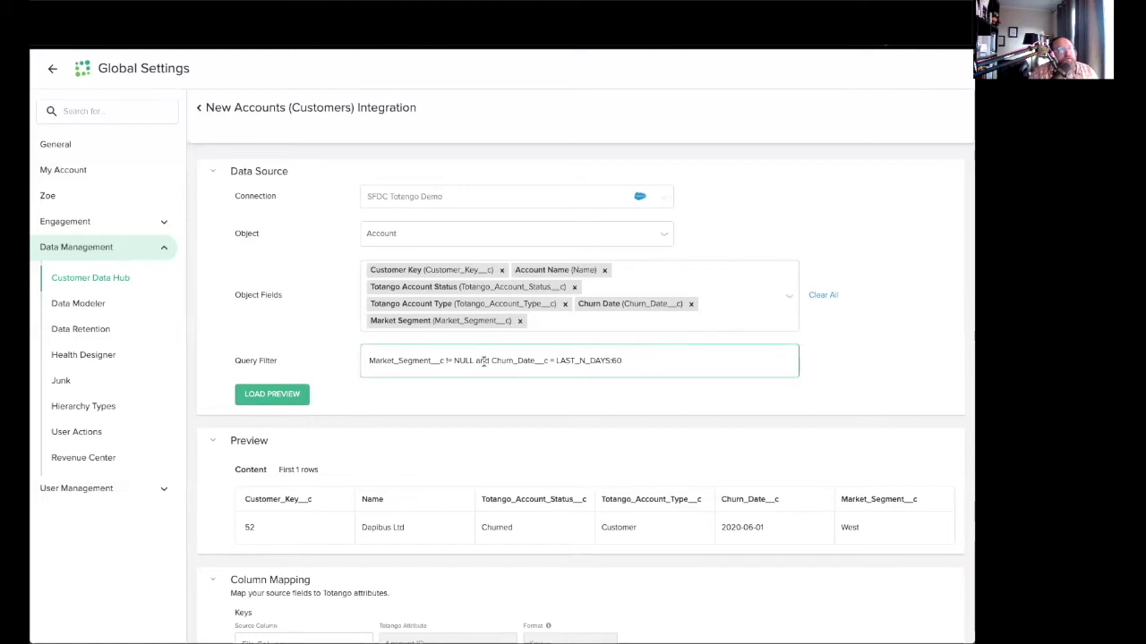
Change the filter to 'and (Churn_Date__c = LAST_N_DAYS:60 or Totango_Account_Status__c != 'Churned')' and reload the preview.
double_click(488, 361)
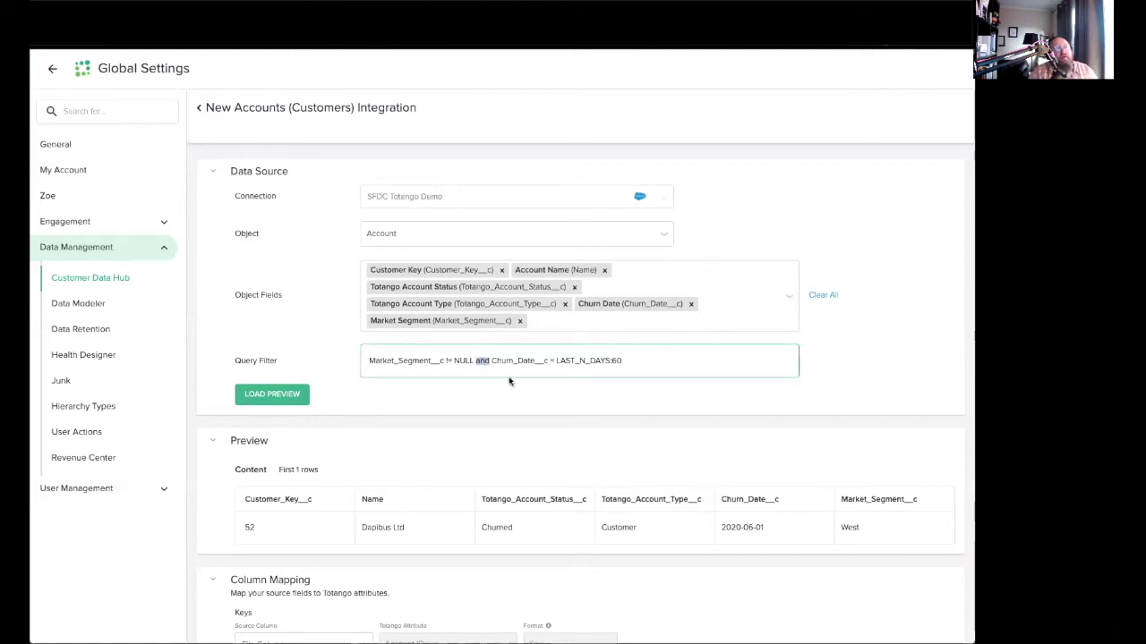
type("and ")
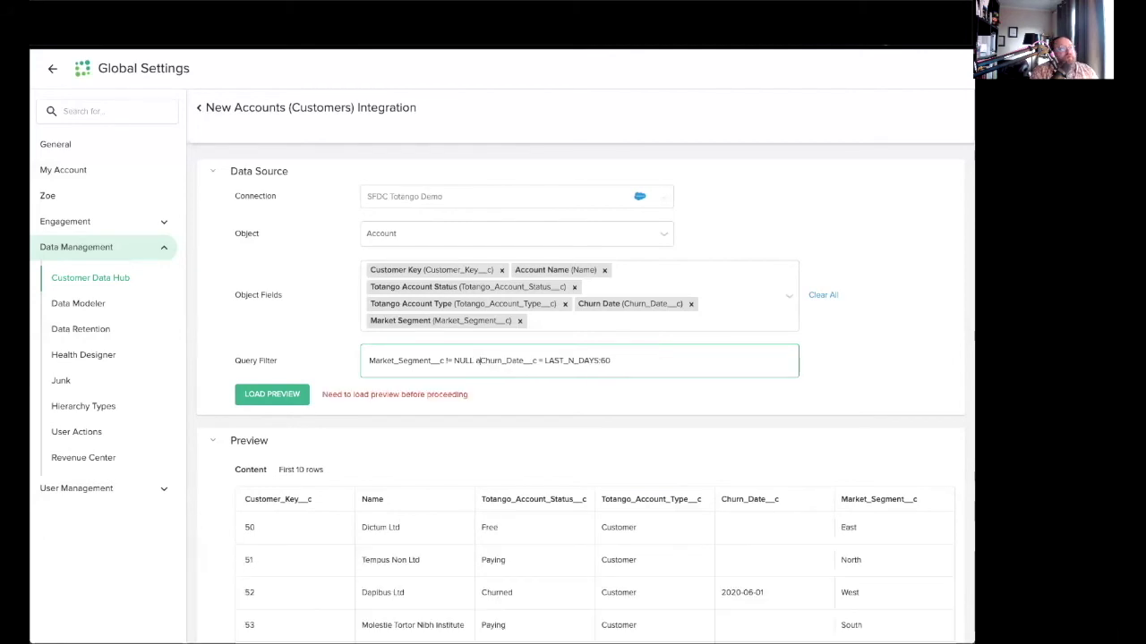
type("(Churn_Date__c")
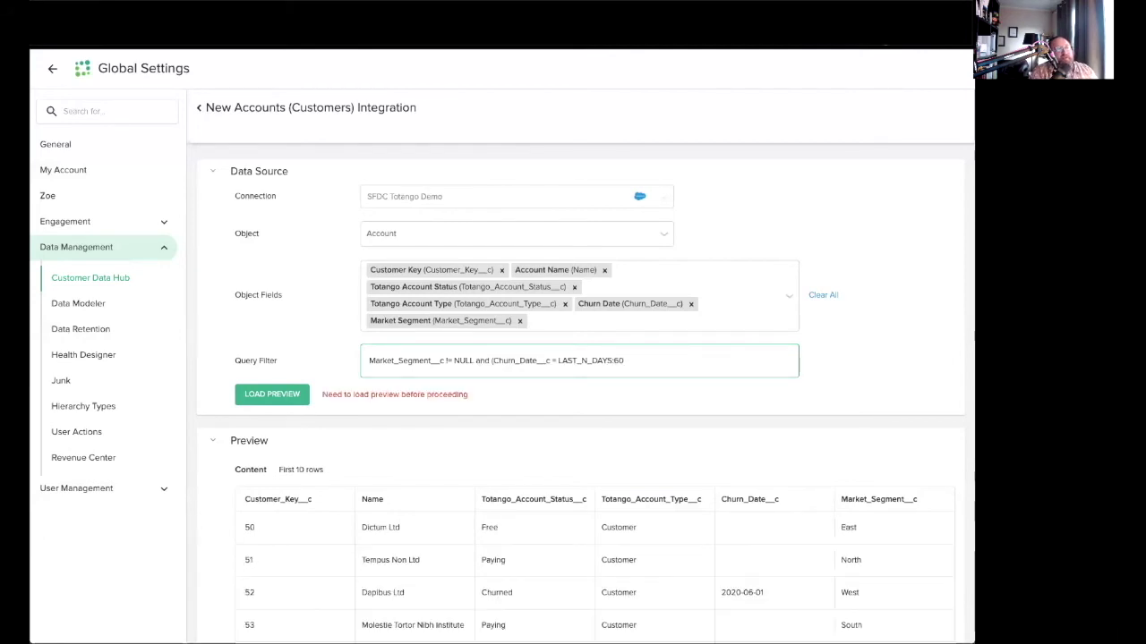
type(" = LAST_N_DAYS:60 or Totan")
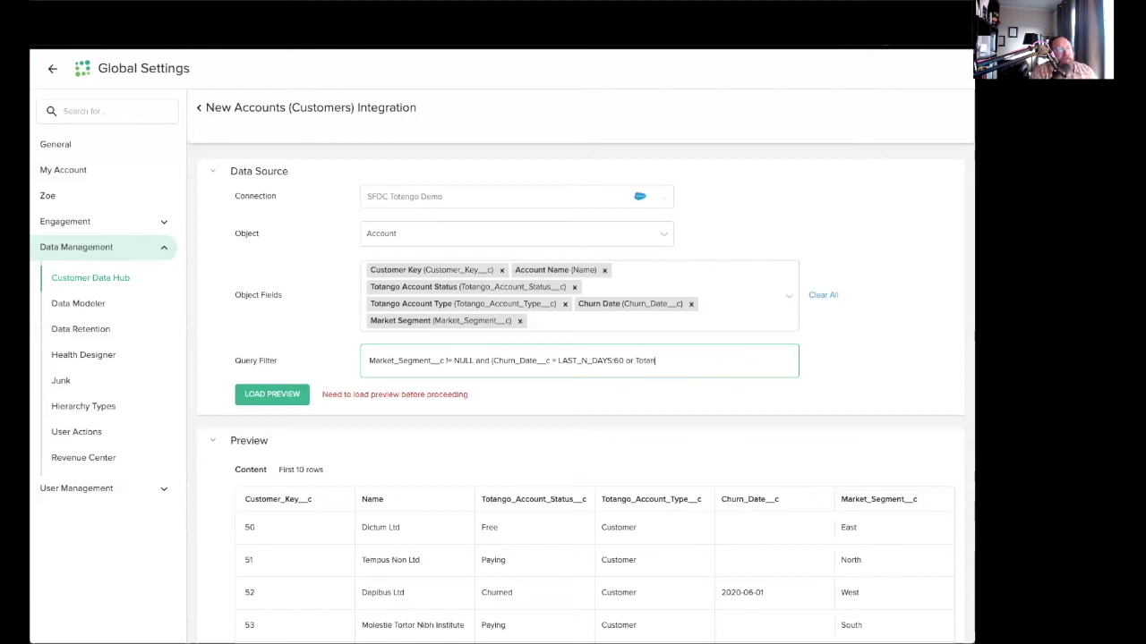
type("go_Account_Status__c")
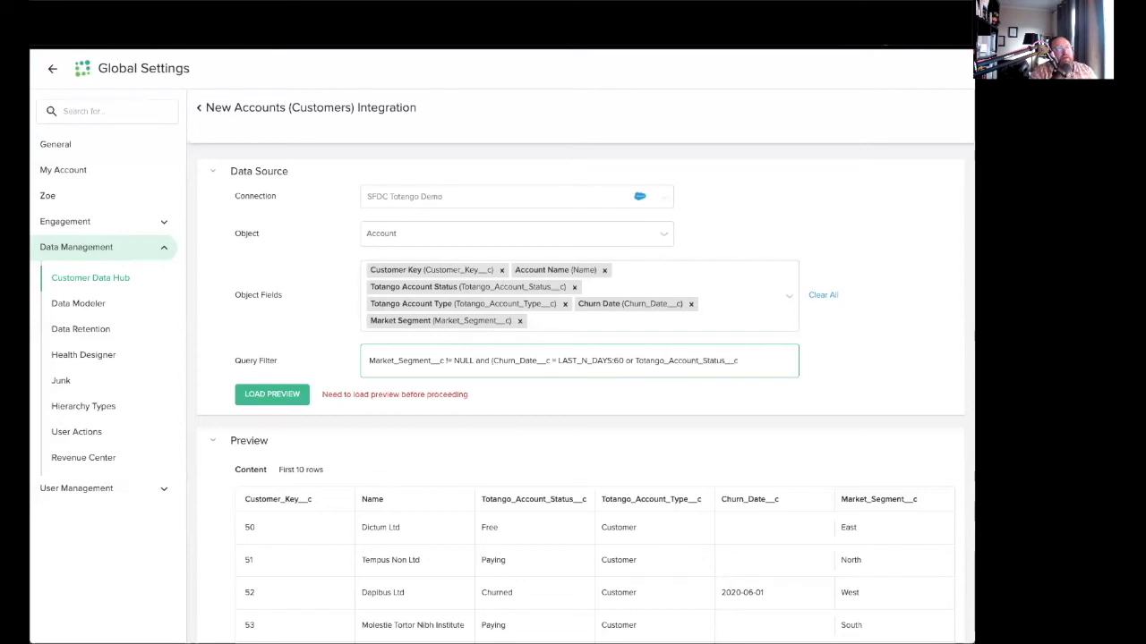
type(" !=")
type(" Churned")
left_click(273, 394)
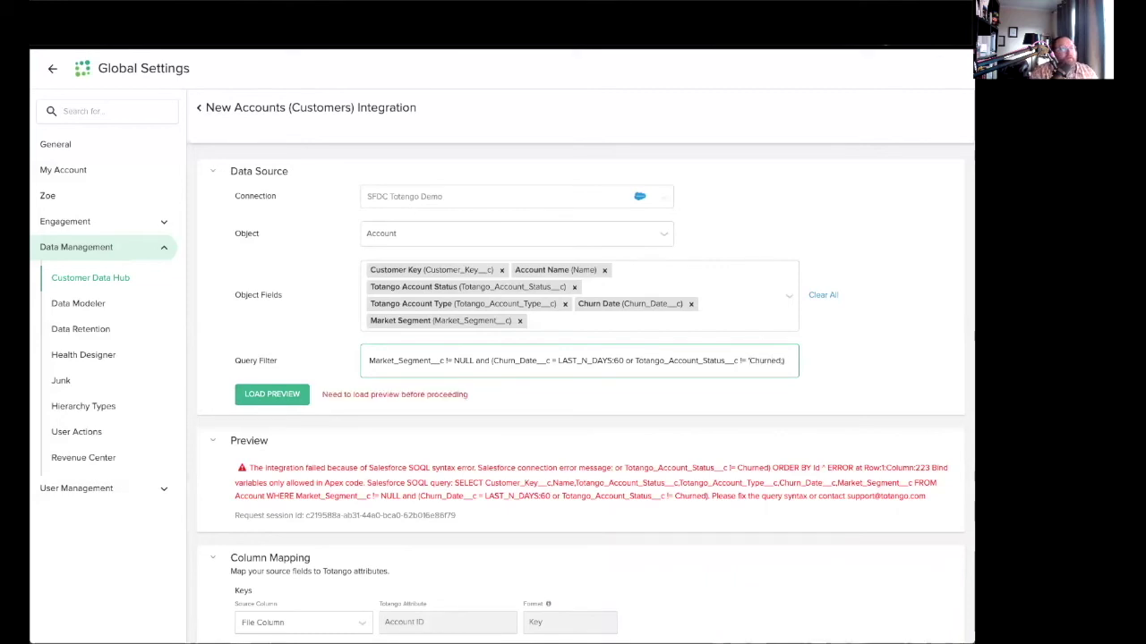
type("'")
left_click(285, 394)
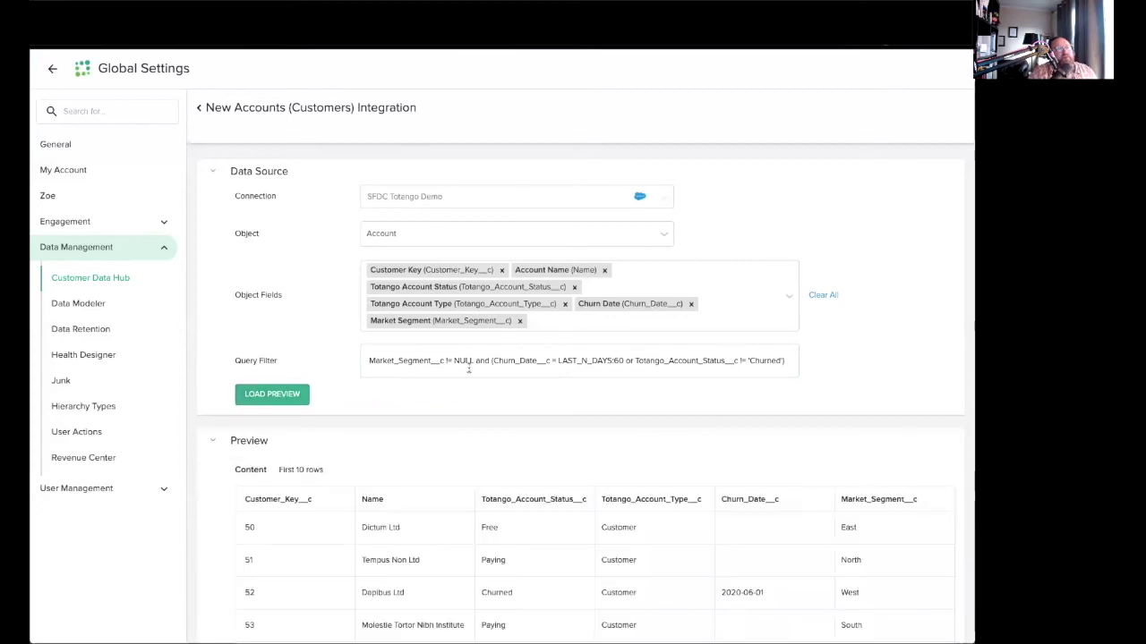
Highlight Dapibus Ltd's status, churn date and segment in the preview, scrolling toward Column Mapping and back.
left_click(430, 367)
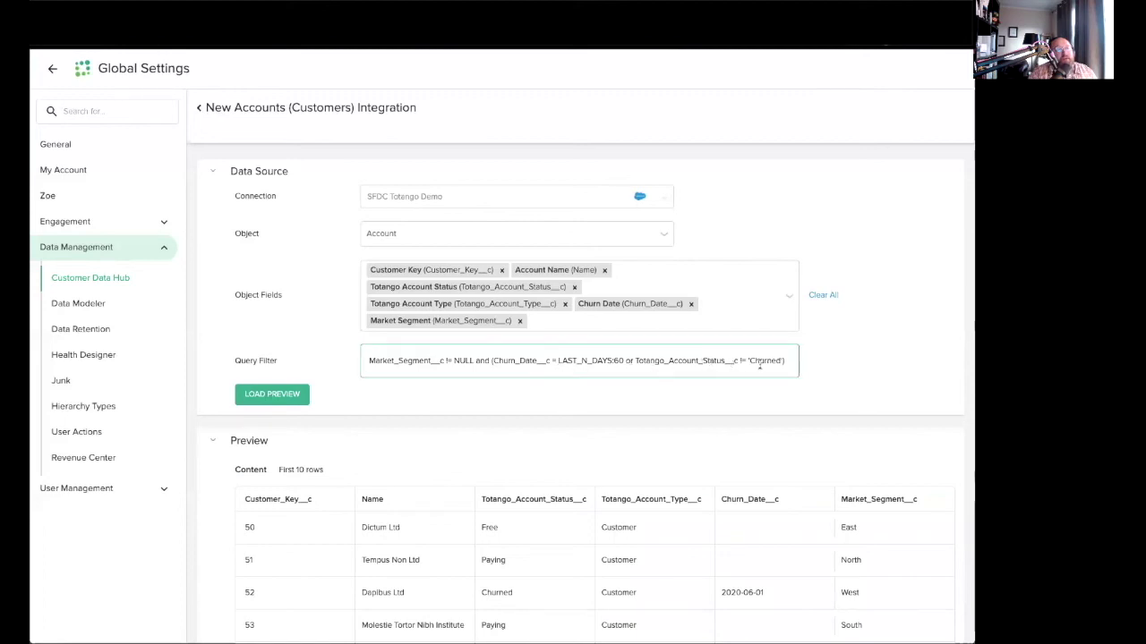
scroll(723, 534, "down", 5)
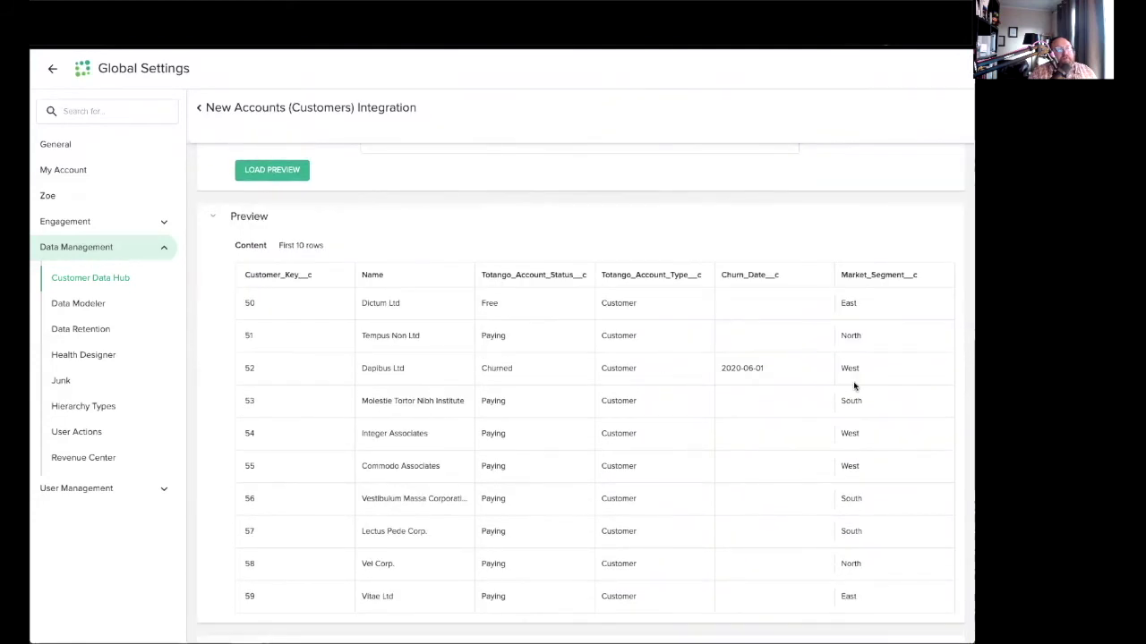
left_click_drag(879, 366, 435, 366)
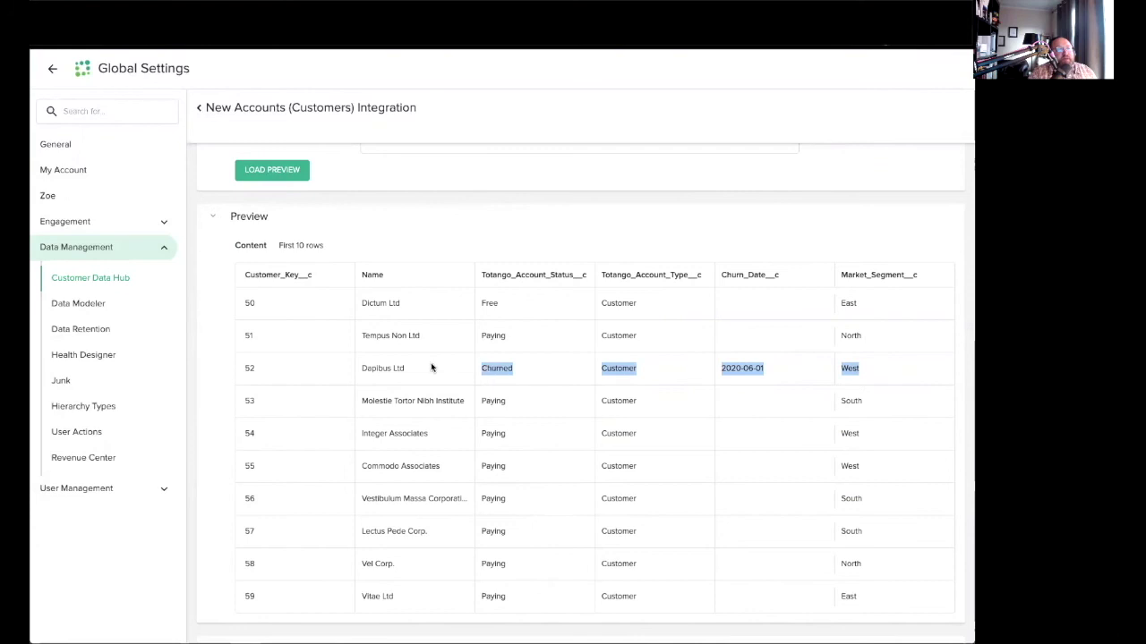
scroll(623, 382, "down", 1)
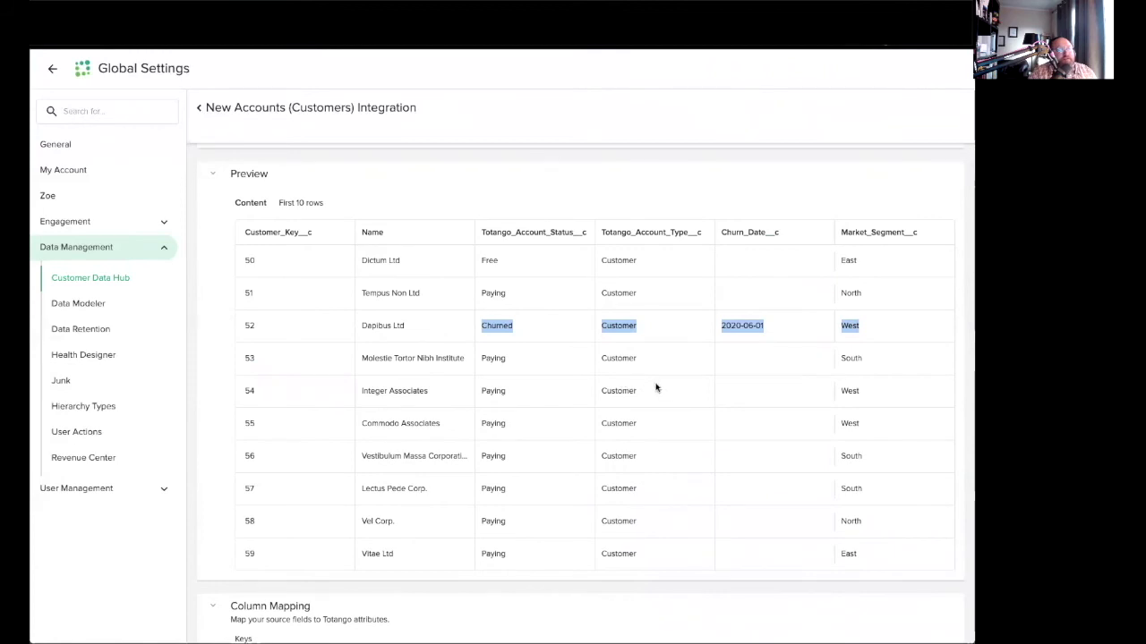
scroll(657, 389, "down", 5)
scroll(658, 390, "up", 6)
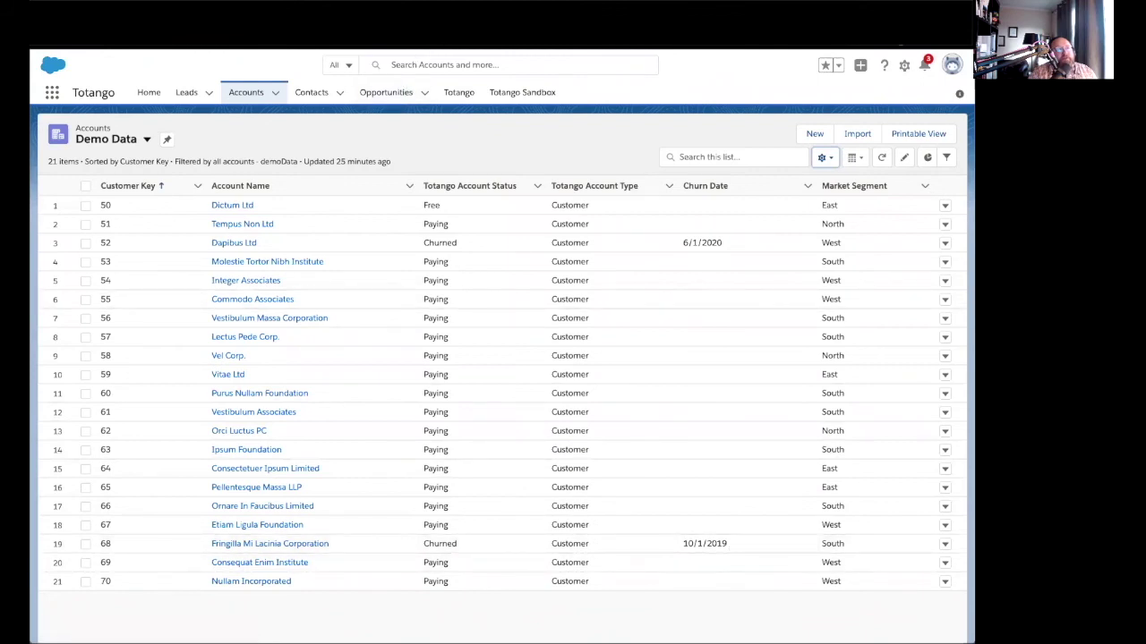
Switch back to the Totango New Accounts Integration tab with Ctrl+Tab.
key("ctrl+Tab")
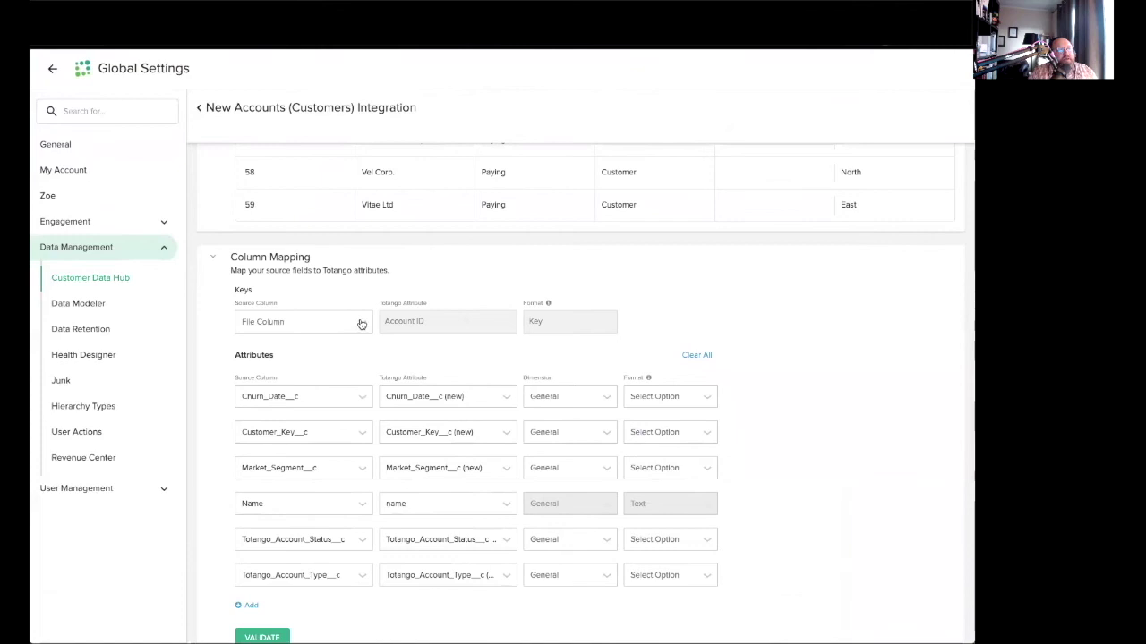
File Churn_Date__c under the Contracts dimension and Market_Segment__c under Campaigns.
left_click(360, 323)
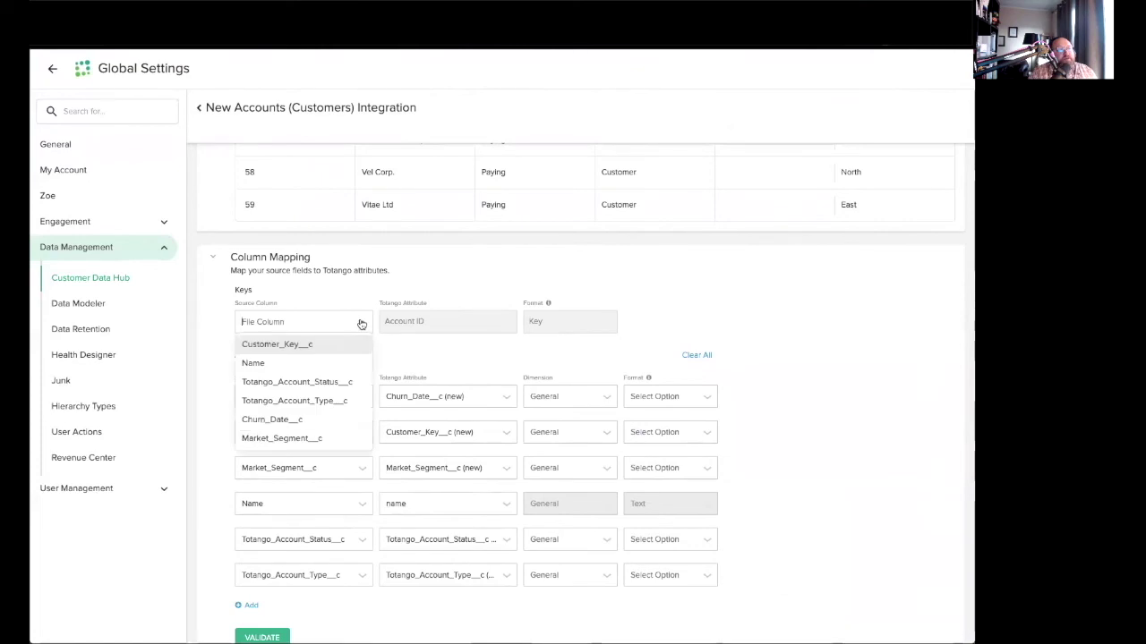
left_click(757, 326)
scroll(357, 275, "down", 1)
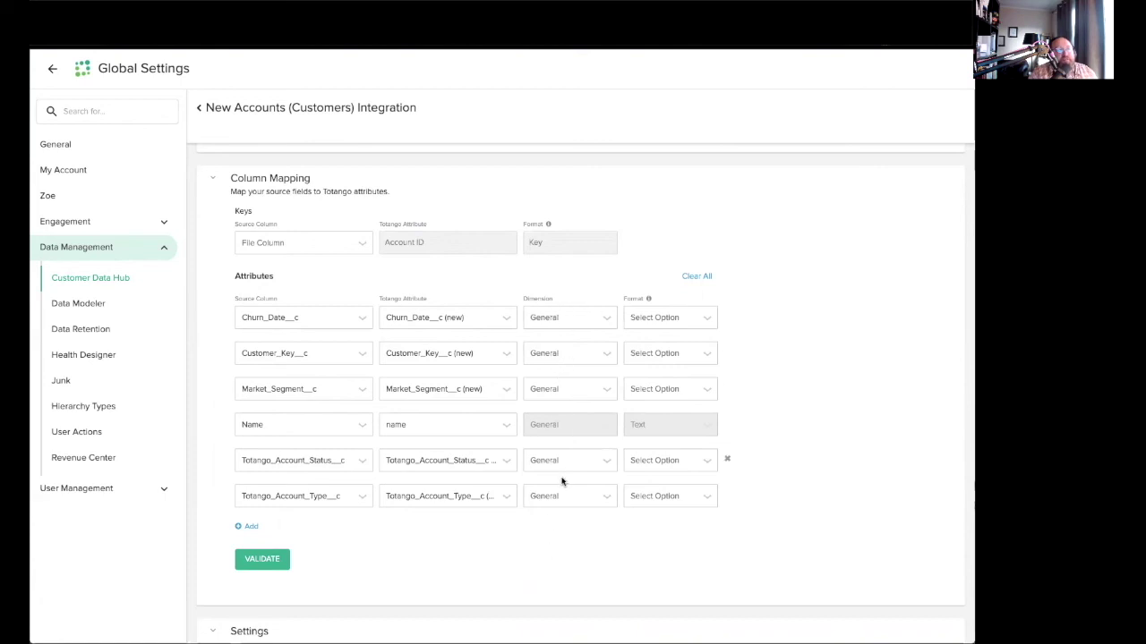
left_click(609, 320)
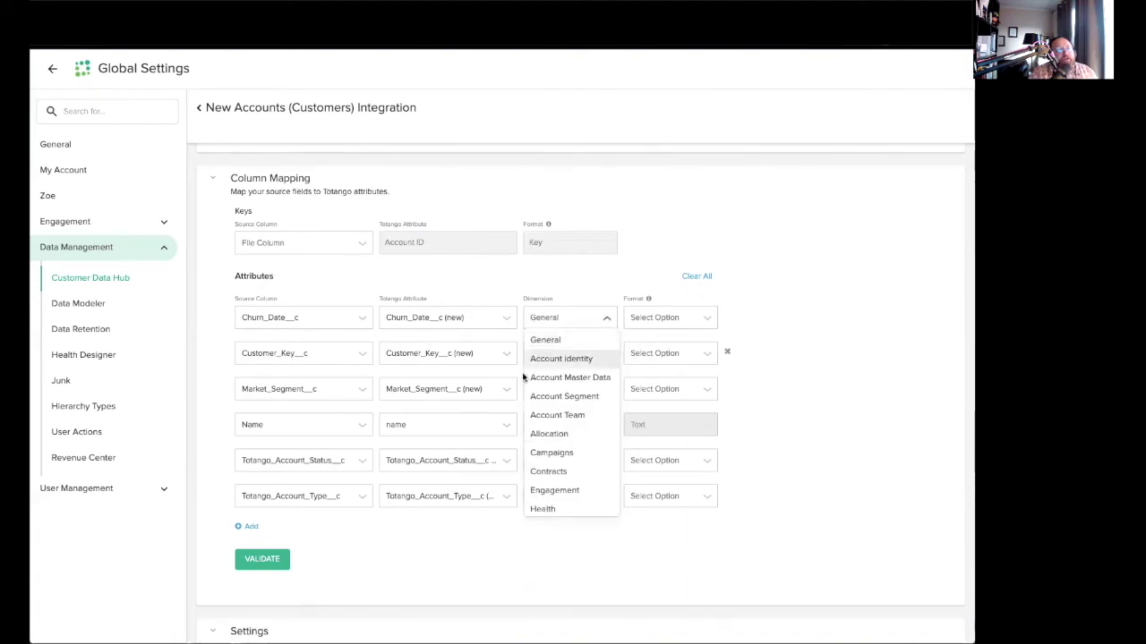
left_click(571, 472)
left_click(582, 389)
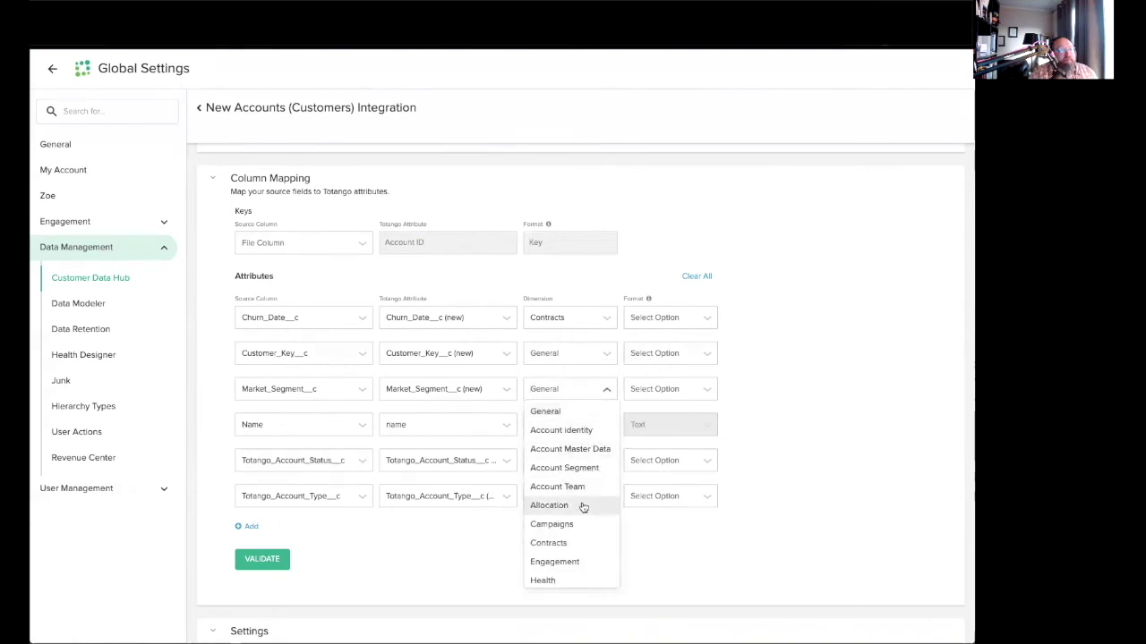
left_click(564, 524)
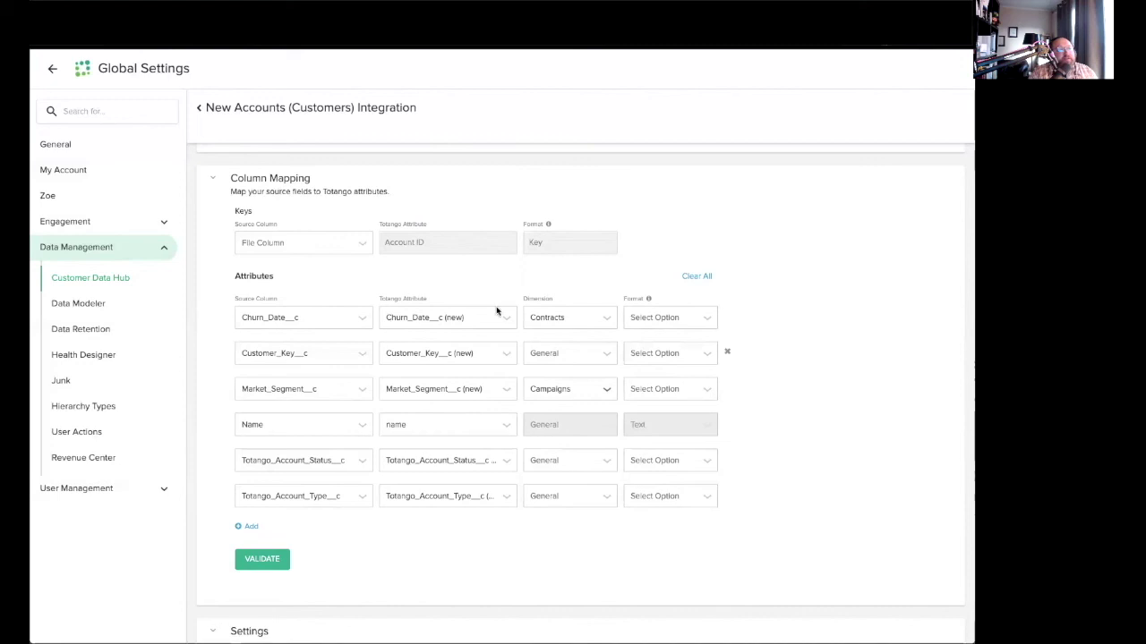
Use Customer_Key__c as the key source column and set Churn_Date__c's format to Date.
left_click(674, 322)
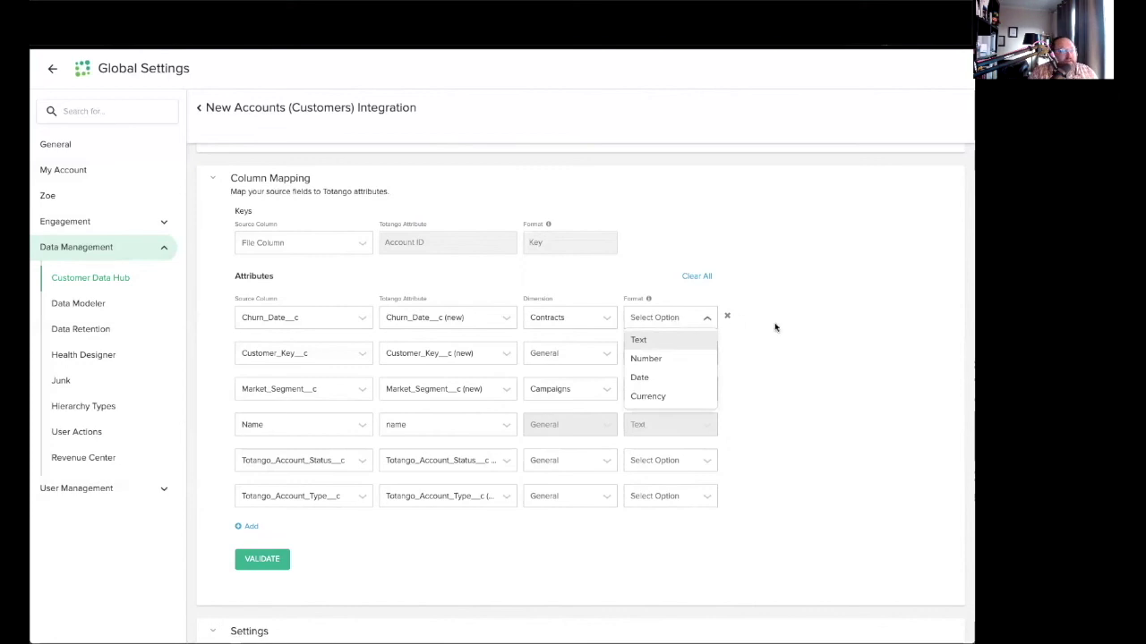
left_click(831, 328)
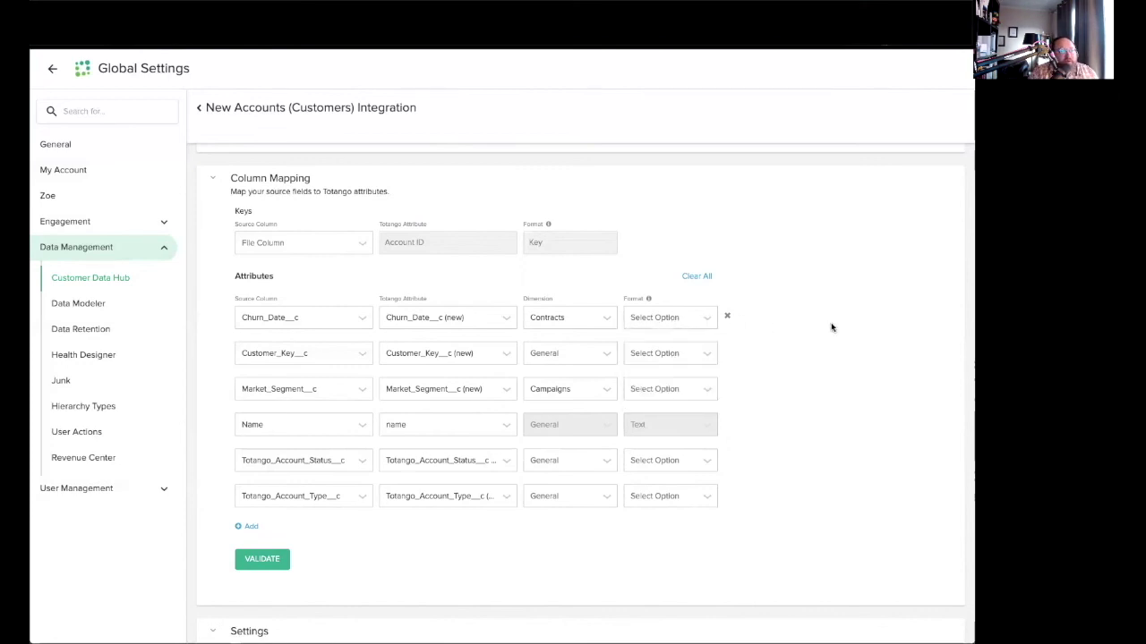
left_click(350, 252)
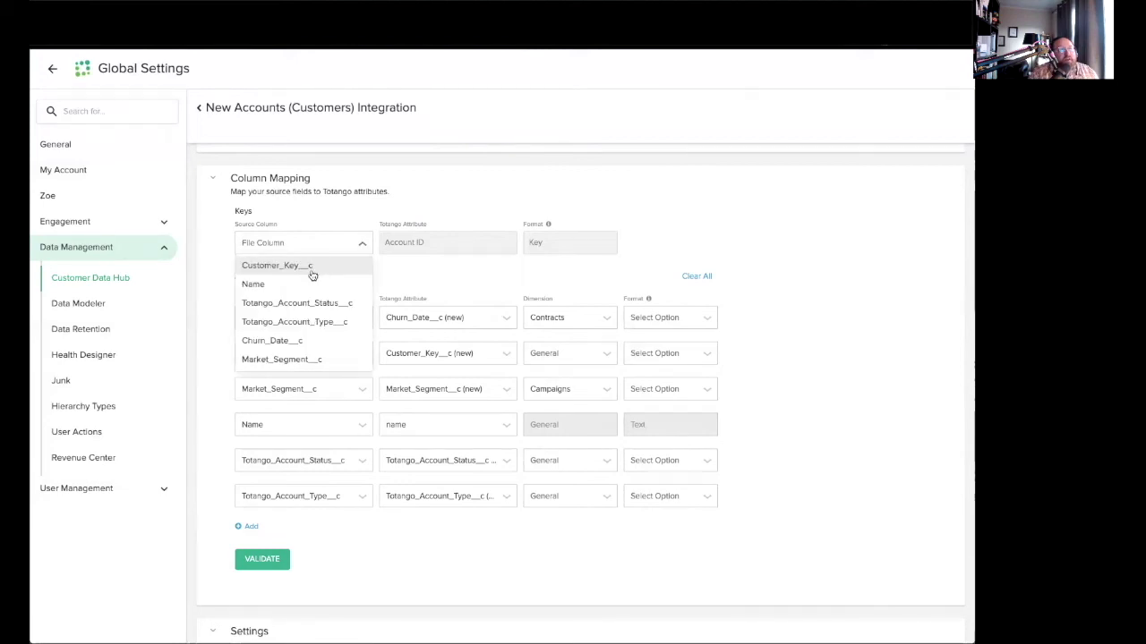
left_click(304, 268)
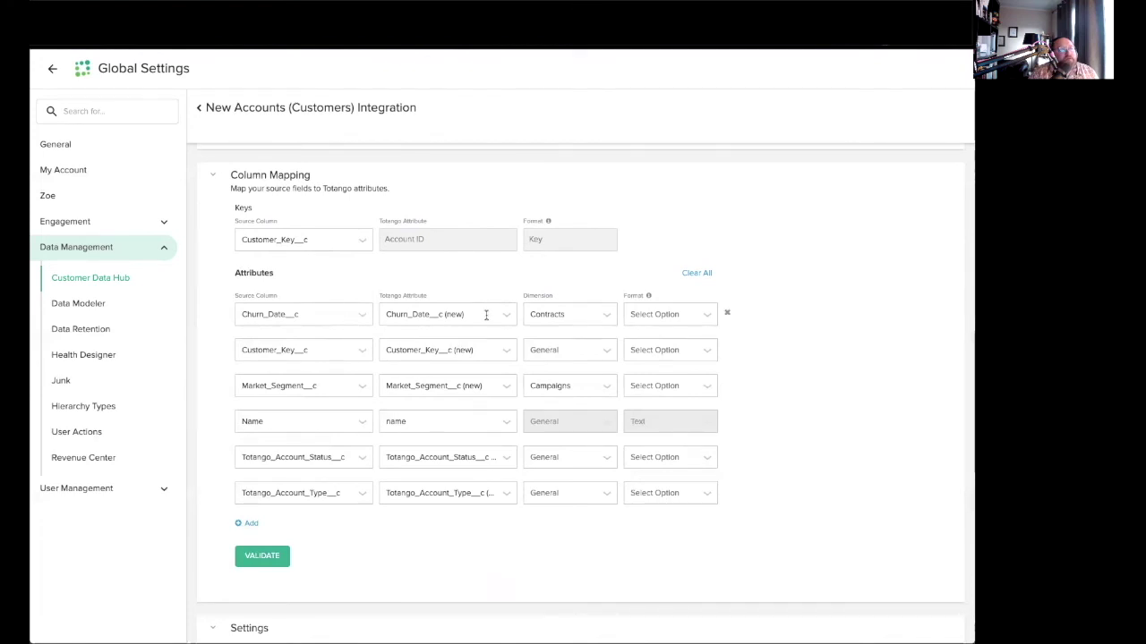
left_click(677, 319)
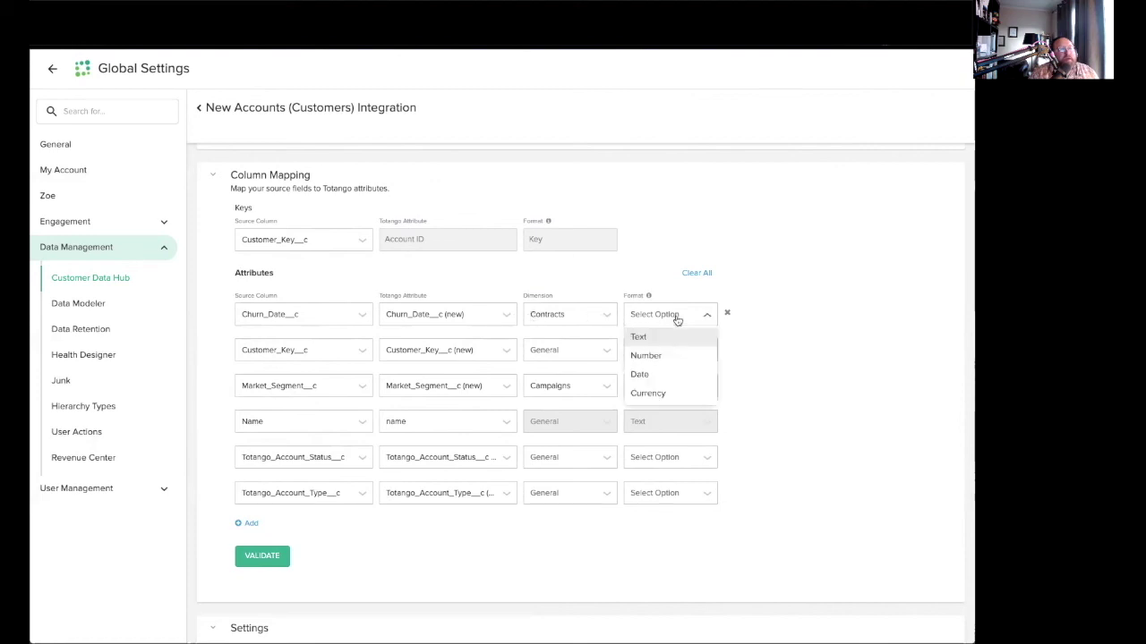
left_click(673, 383)
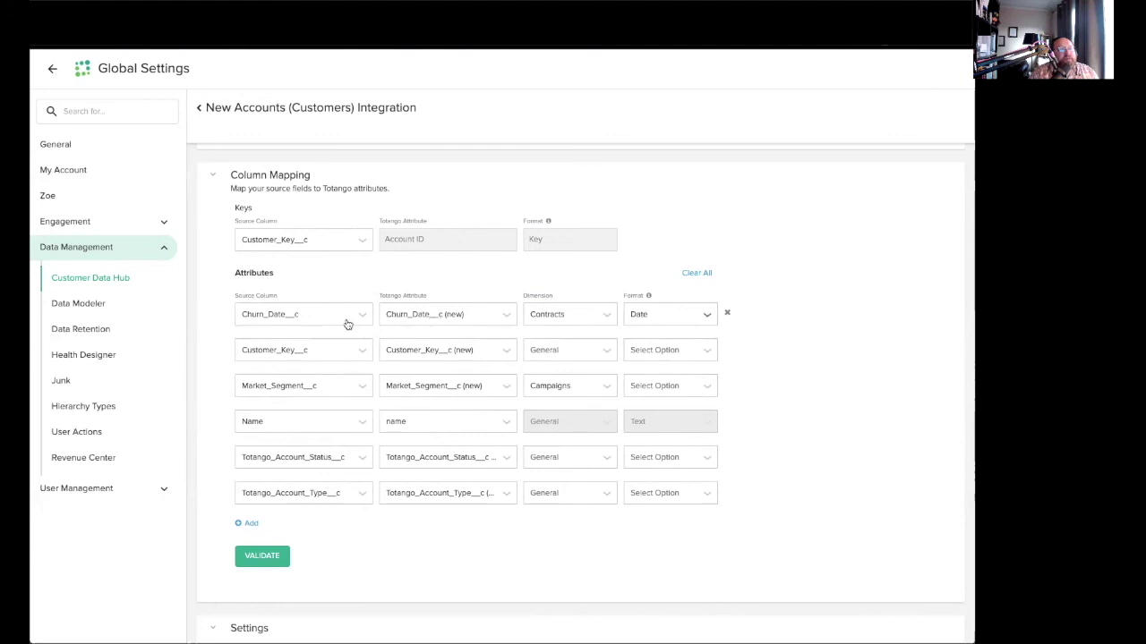
Map Churn_Date__c to the existing Cancellation Date attribute.
left_click(508, 317)
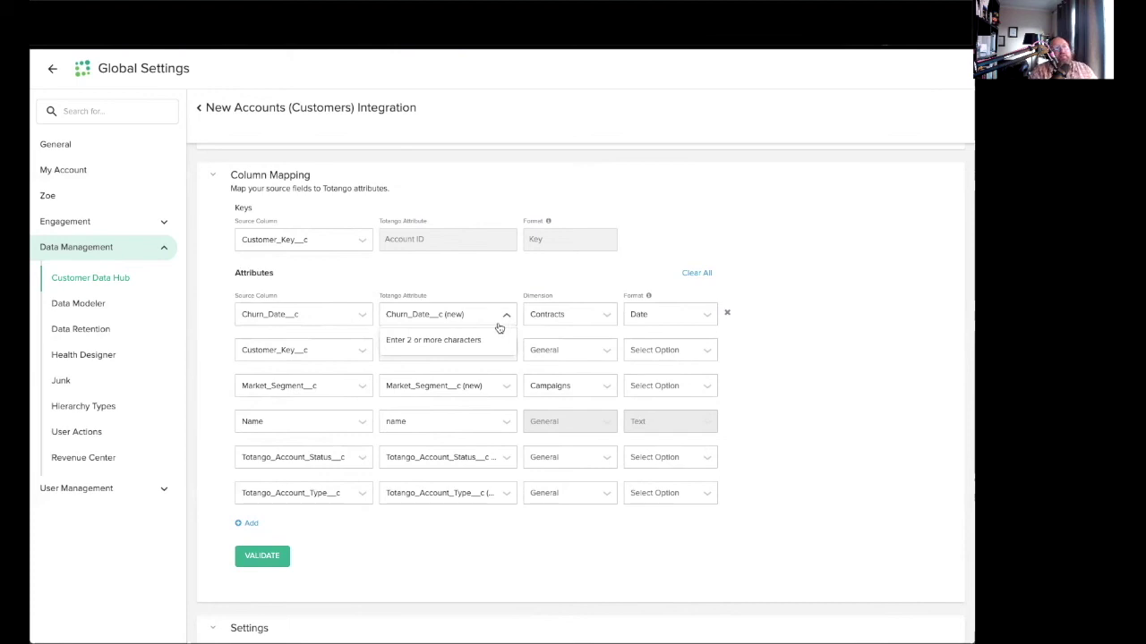
type("churn")
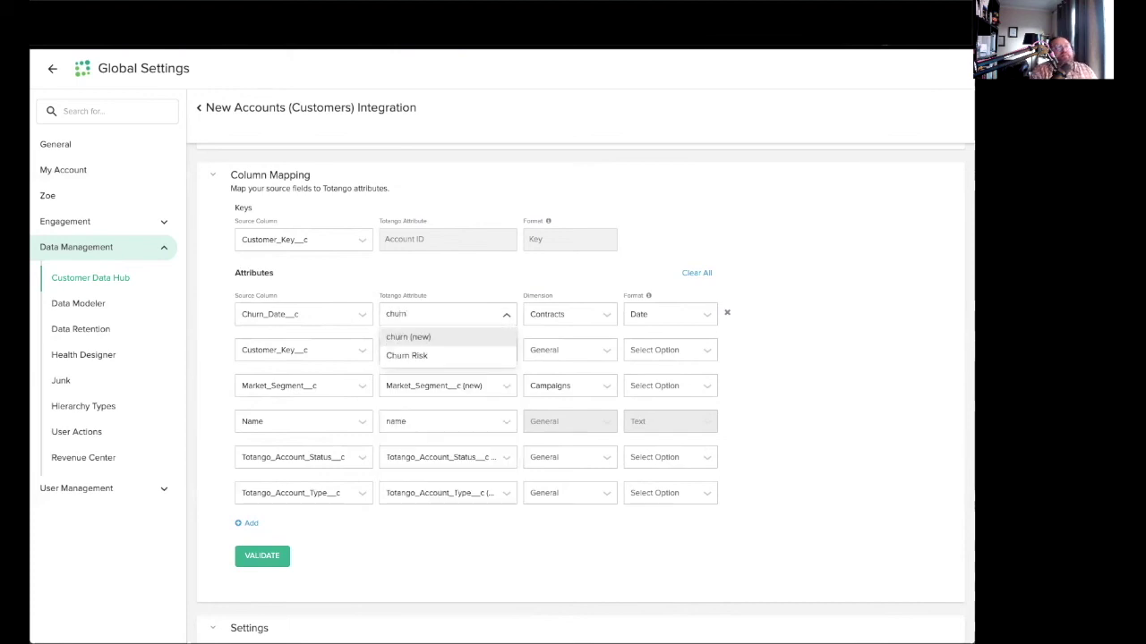
left_click_drag(425, 314, 371, 314)
key("BackSpace")
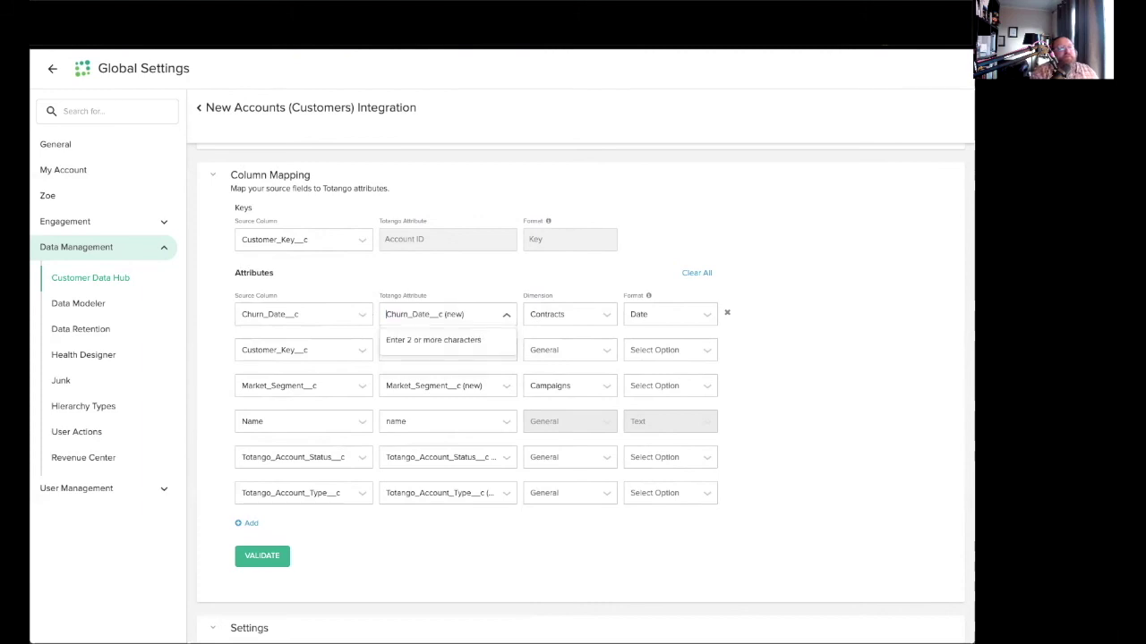
type("cancel")
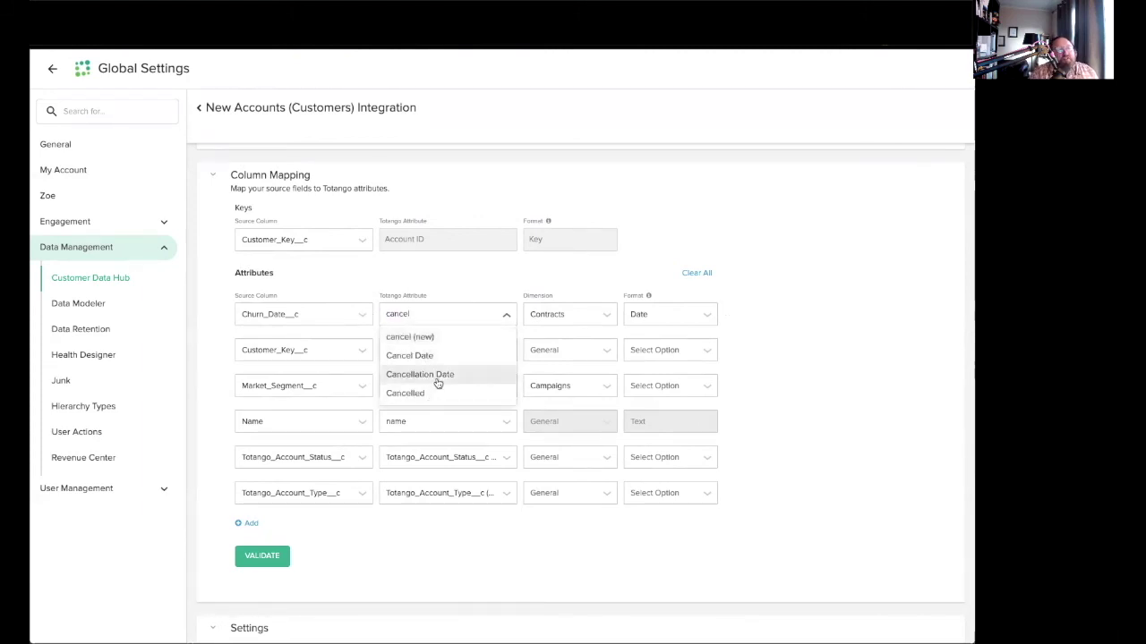
left_click(437, 375)
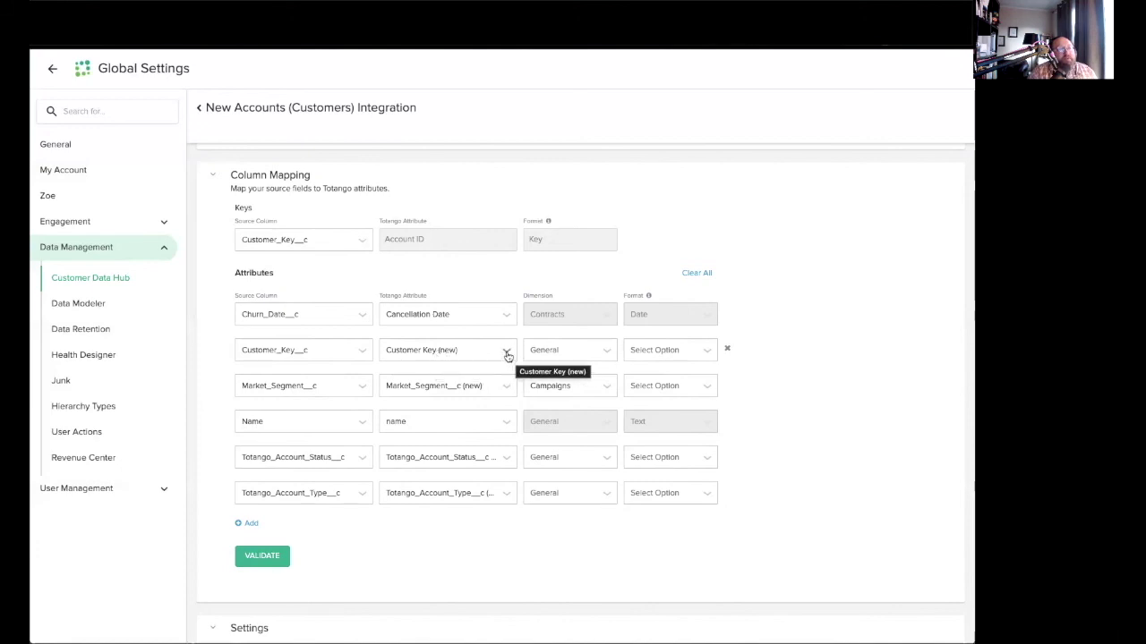
Discard a trial Customer_Key__c attribute and map Market_Segment__c to a new Market_Segment__c attribute.
left_click(507, 356)
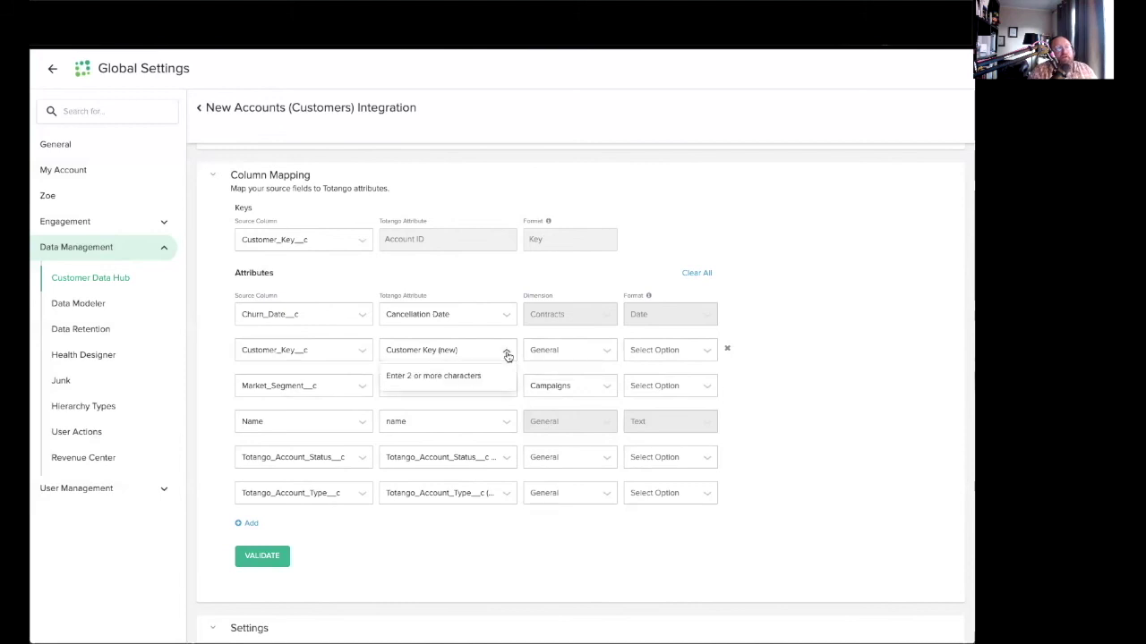
type("Customer_K")
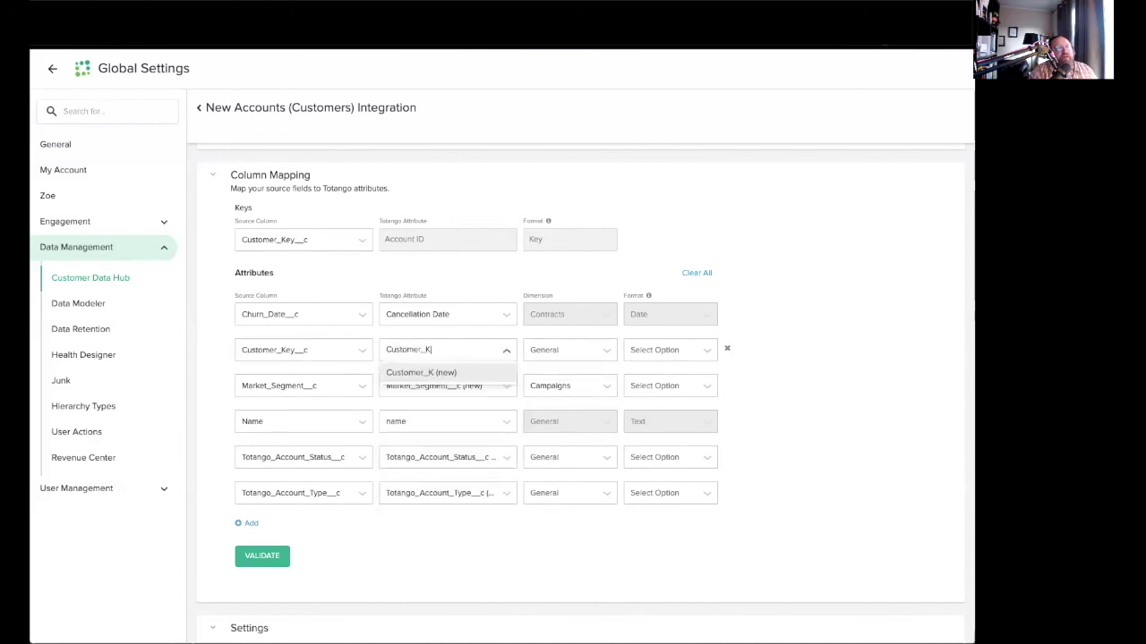
type("ey__c")
key("Return")
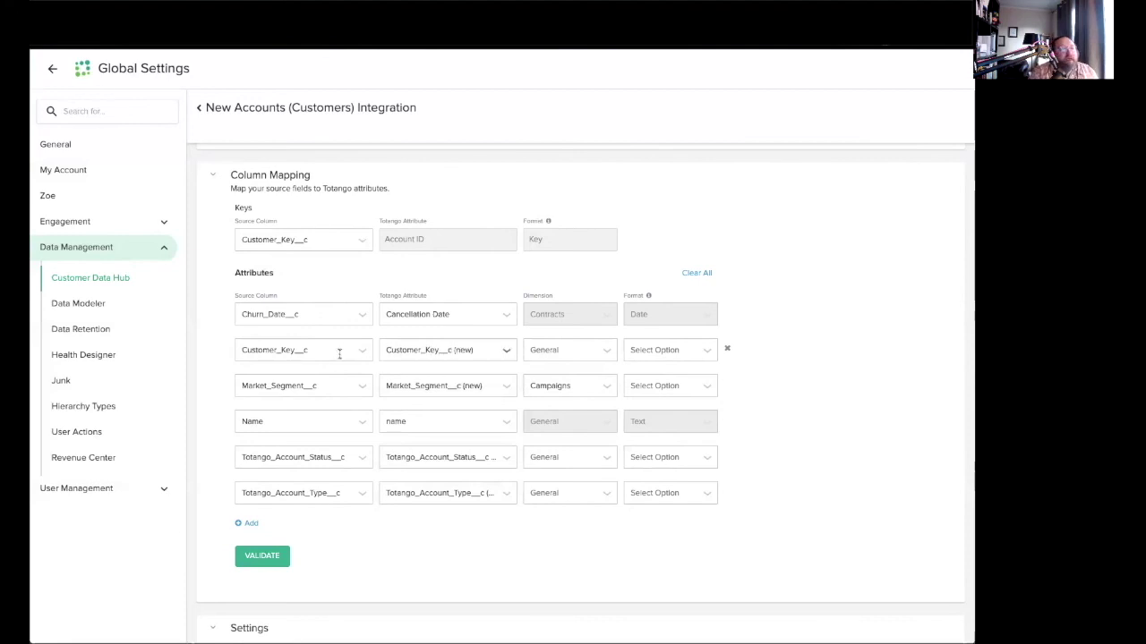
left_click(439, 352)
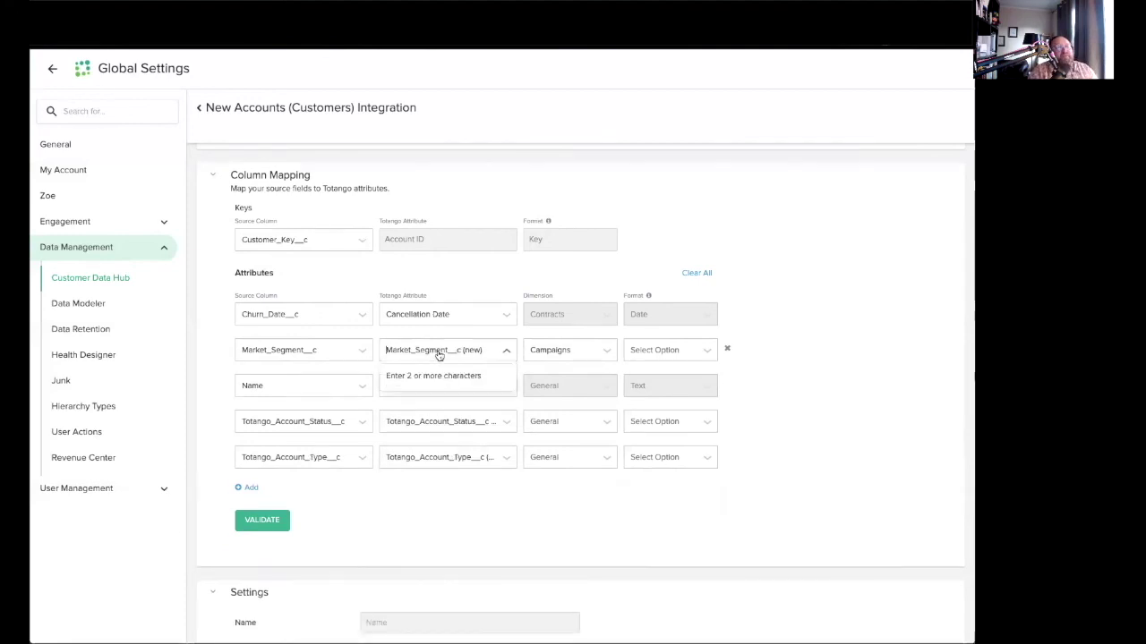
type("Market")
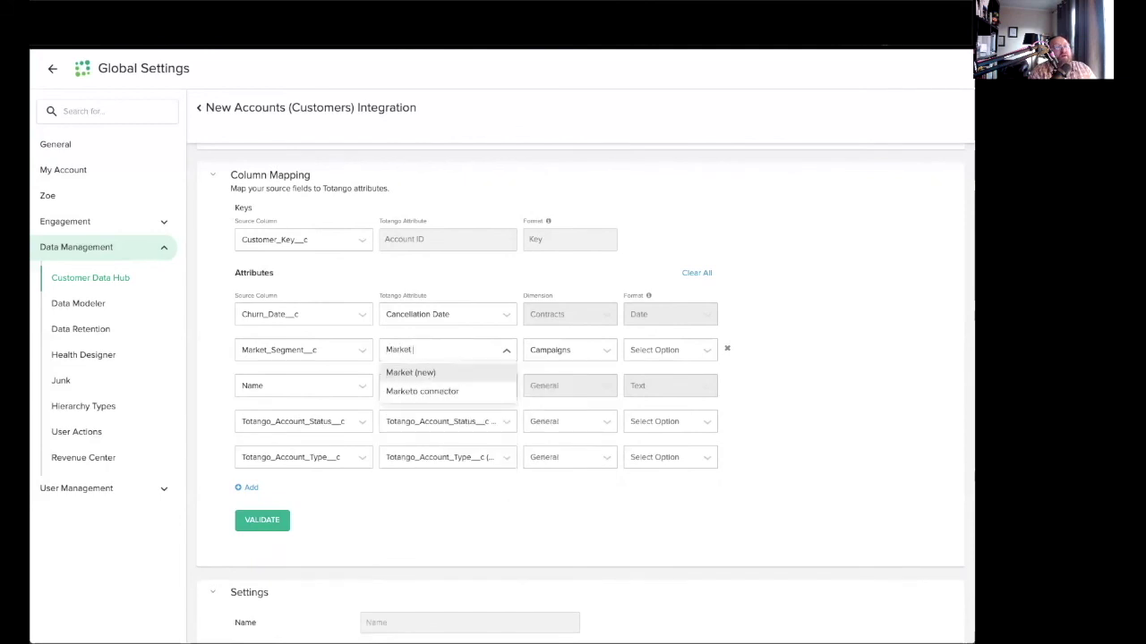
type(" Segment")
left_click(432, 373)
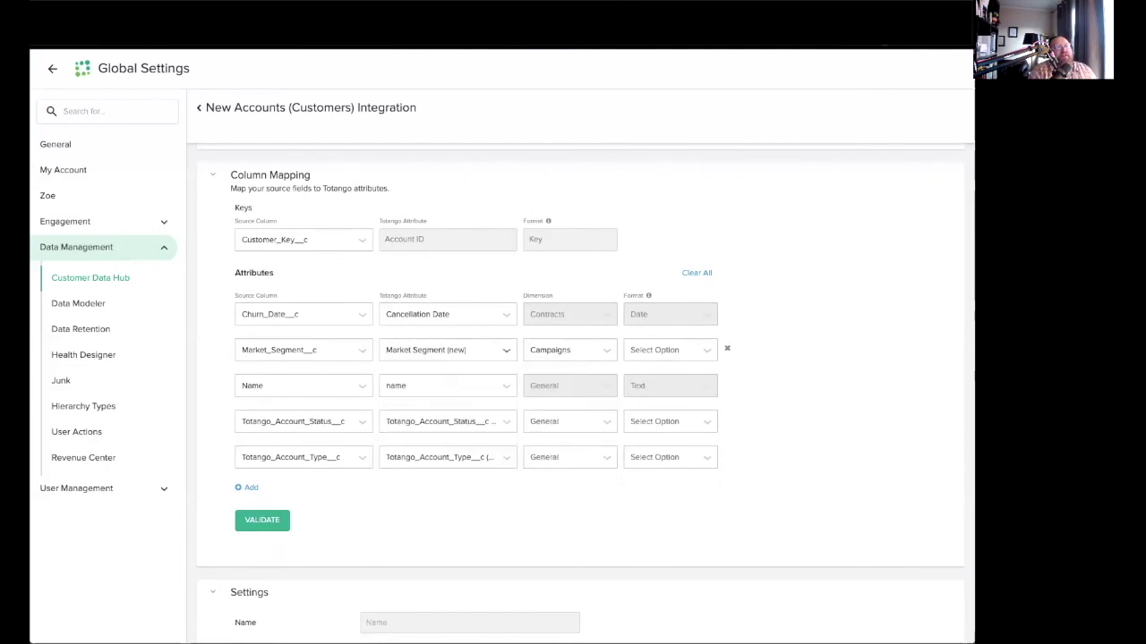
left_click(460, 358)
type("Mark")
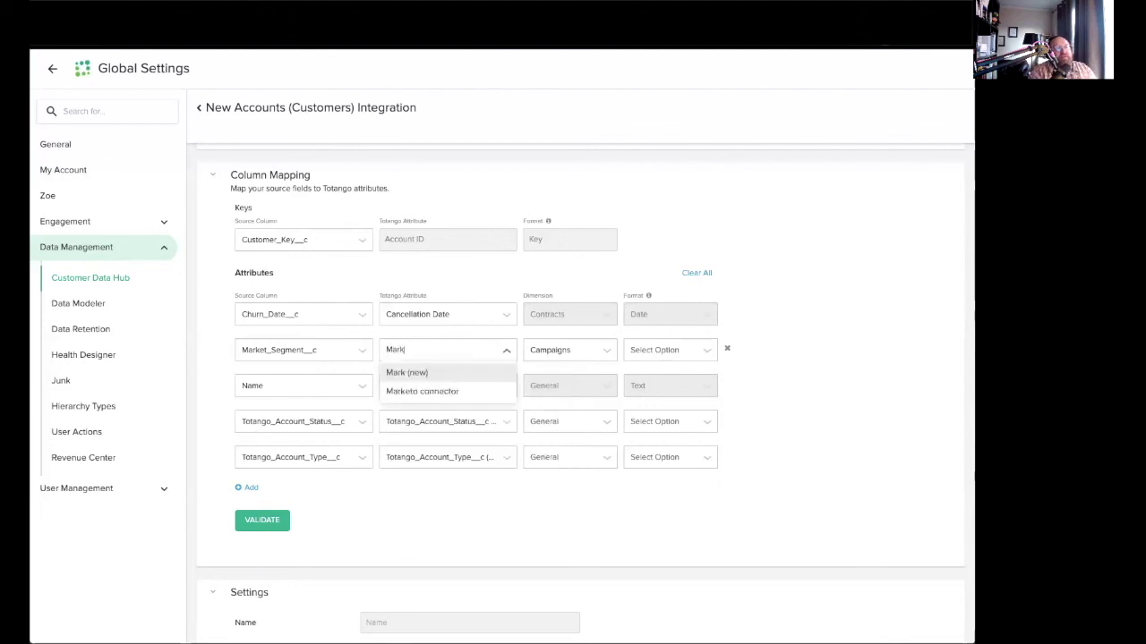
type("et_Segment__c")
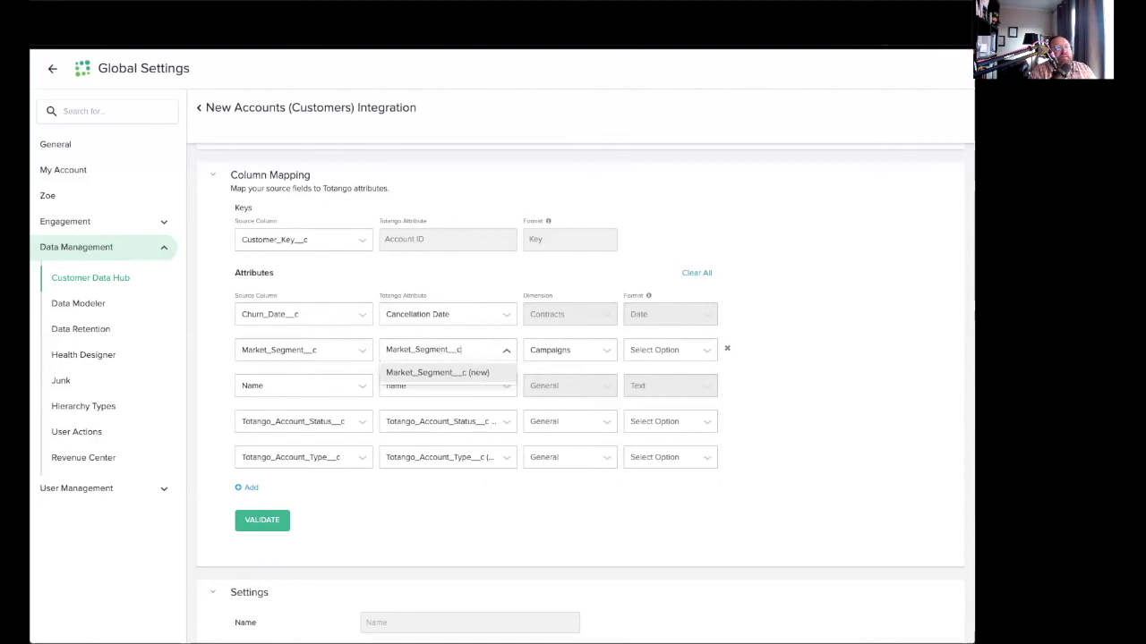
left_click(470, 372)
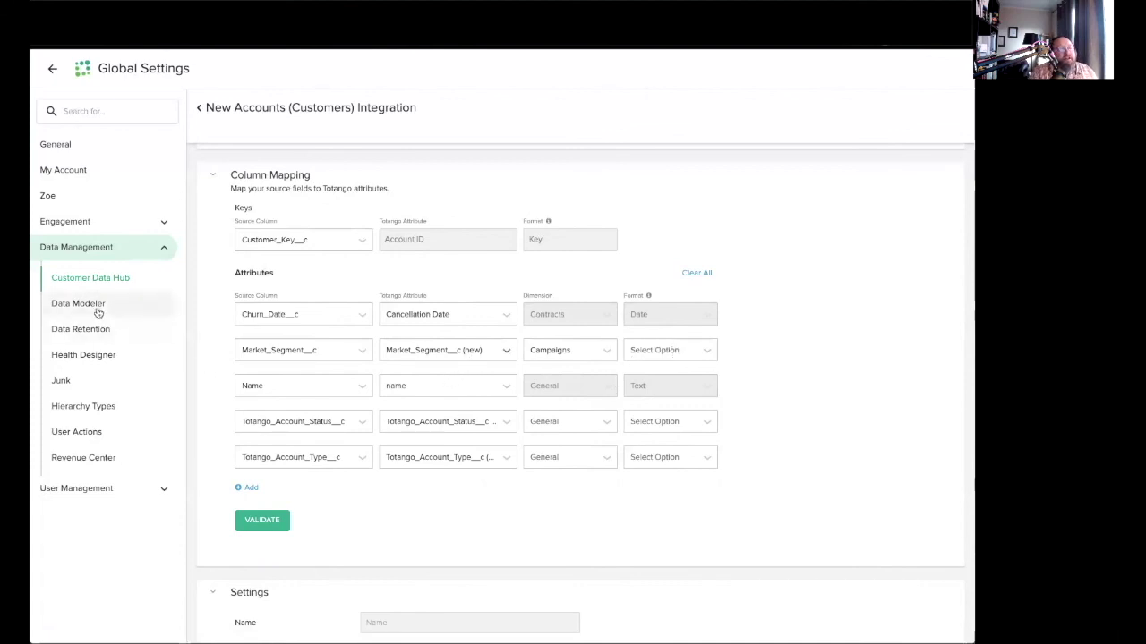
Give Market_Segment the Text format and map Name to account_name.
left_click(675, 358)
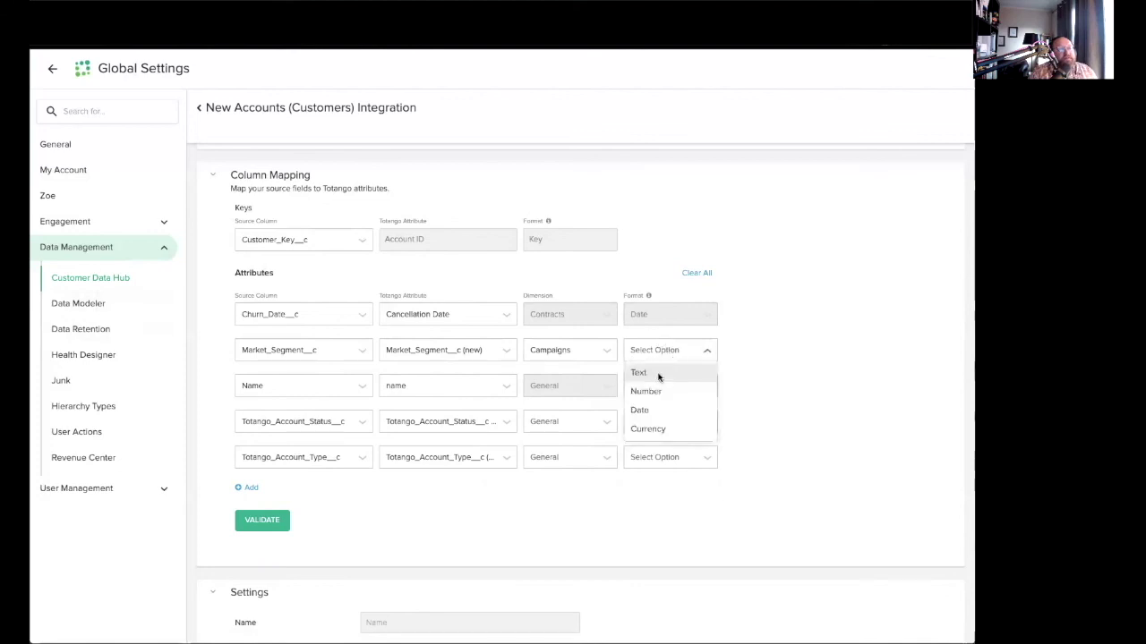
left_click(658, 375)
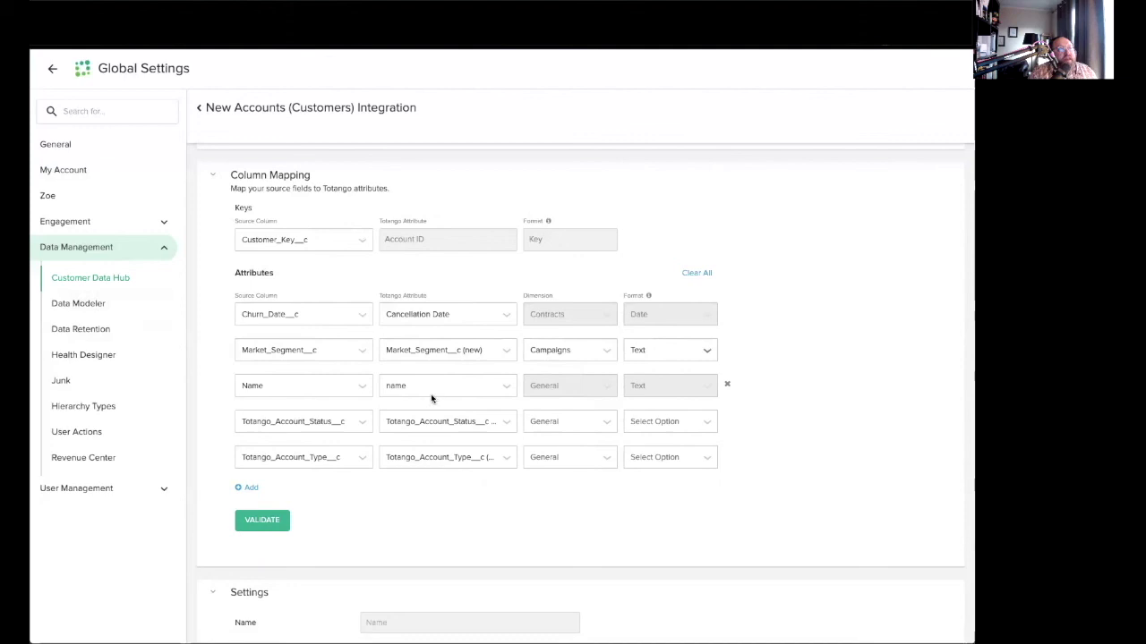
left_click(506, 392)
type("account_na")
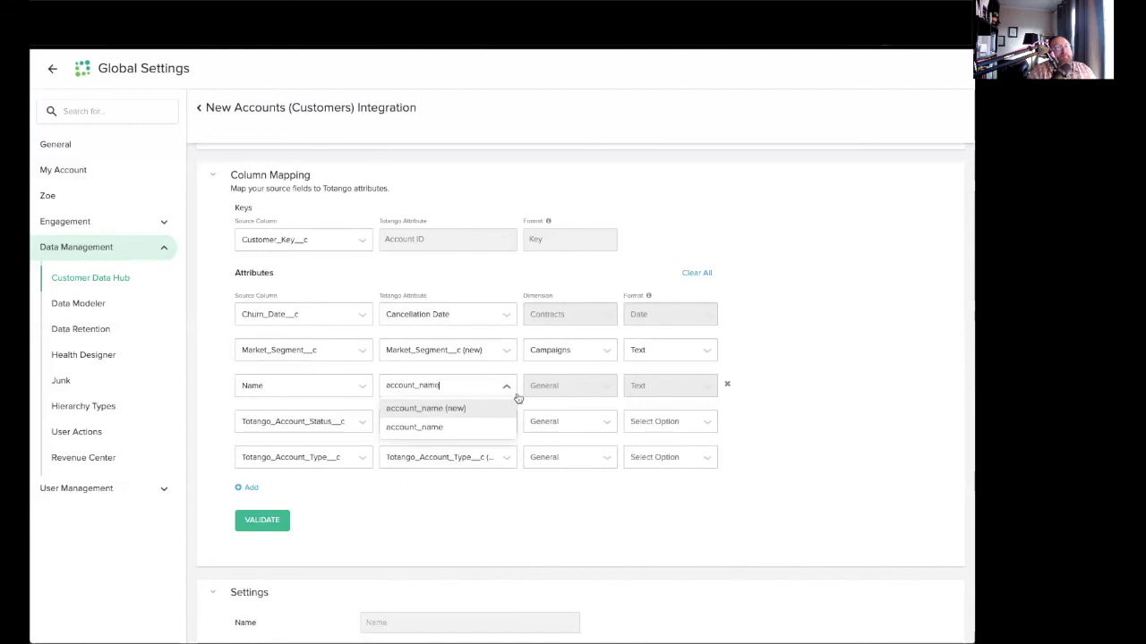
left_click(460, 430)
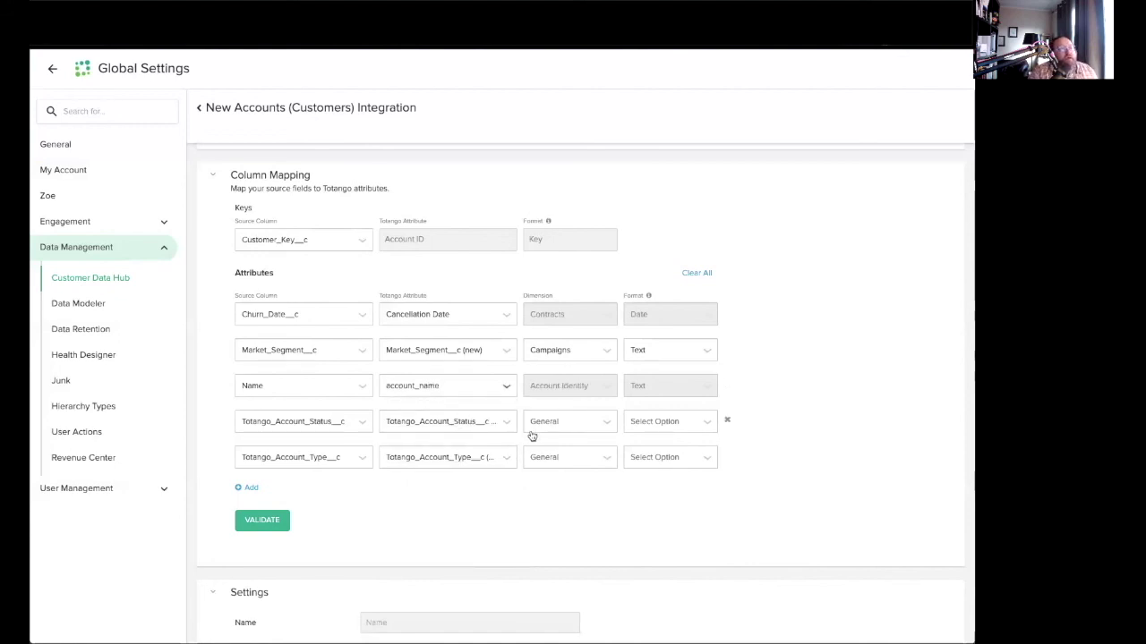
Map account status to the Status attribute and account type to Account Type.
left_click(499, 428)
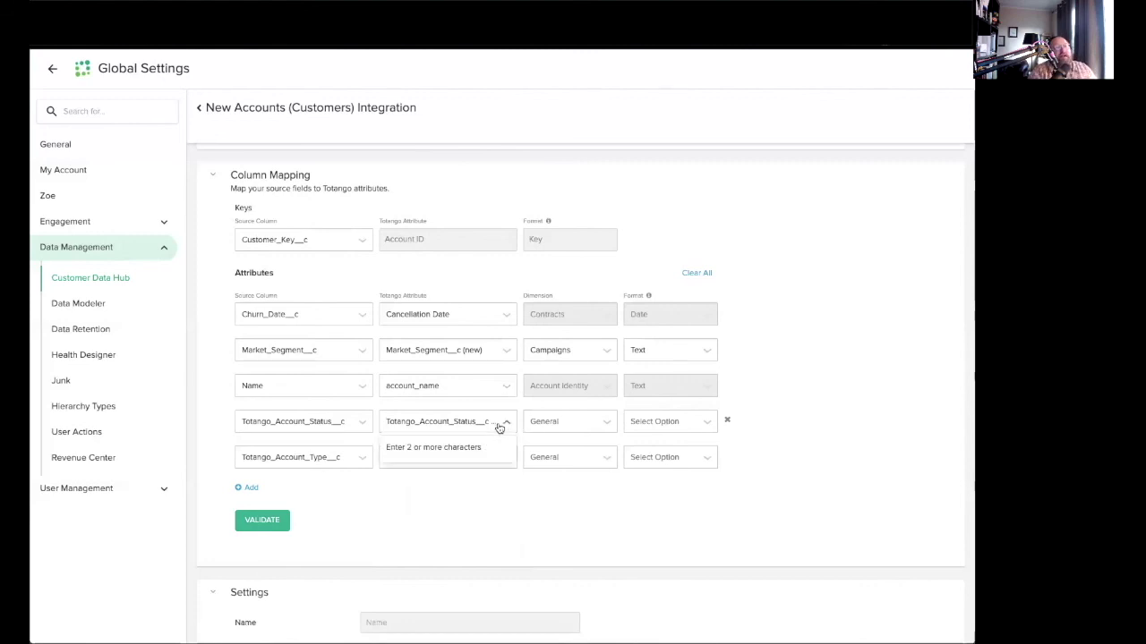
type("Status")
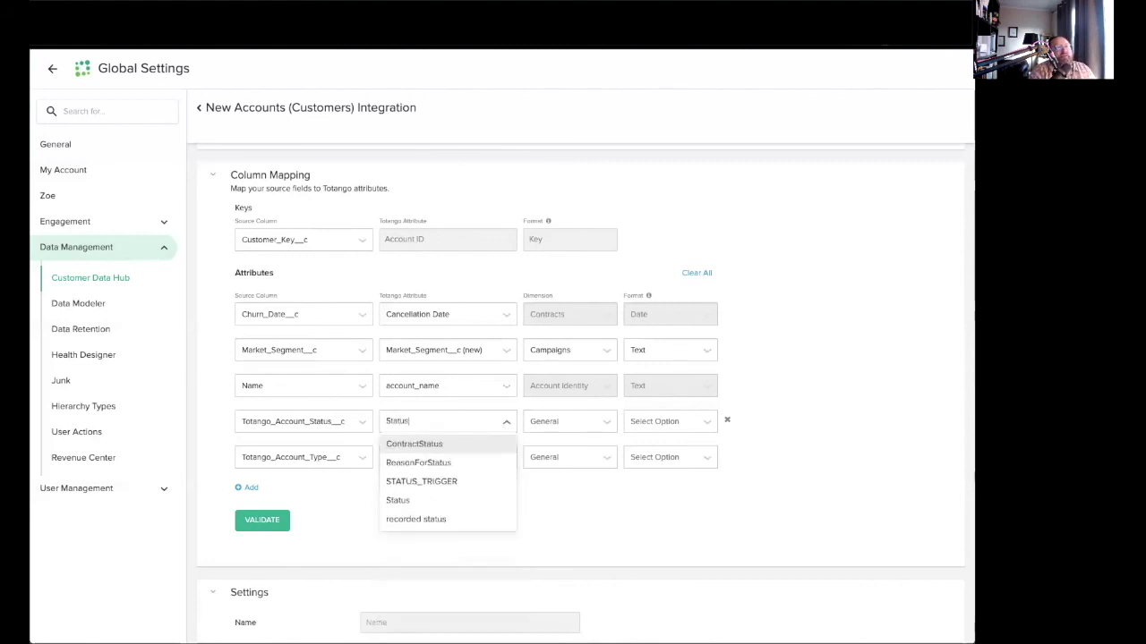
left_click(420, 500)
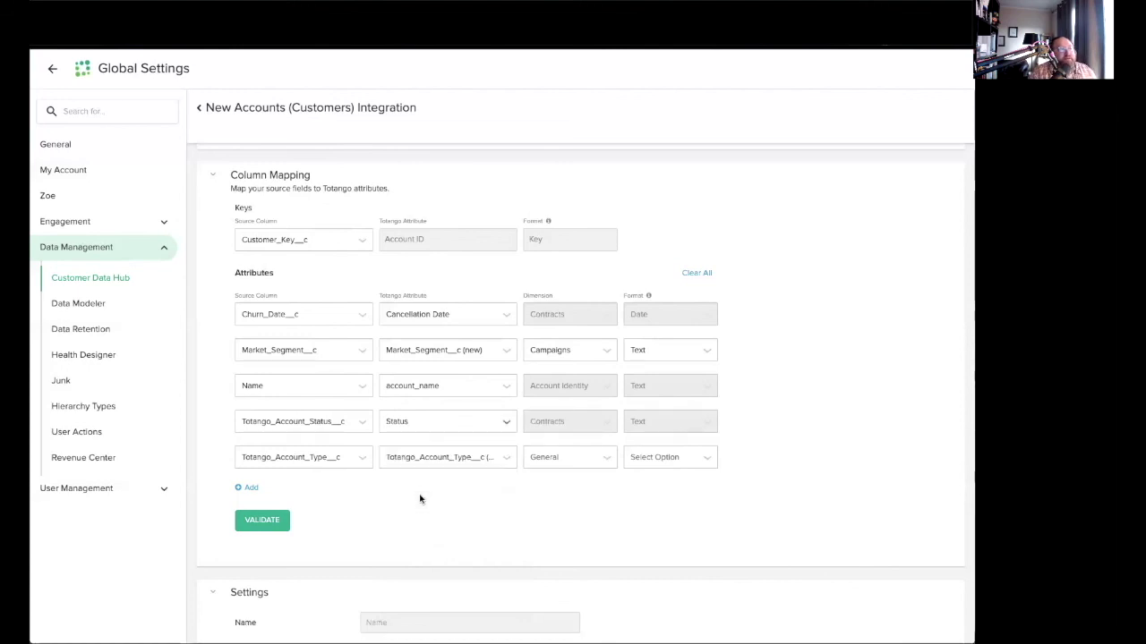
left_click(445, 460)
type("Account Type")
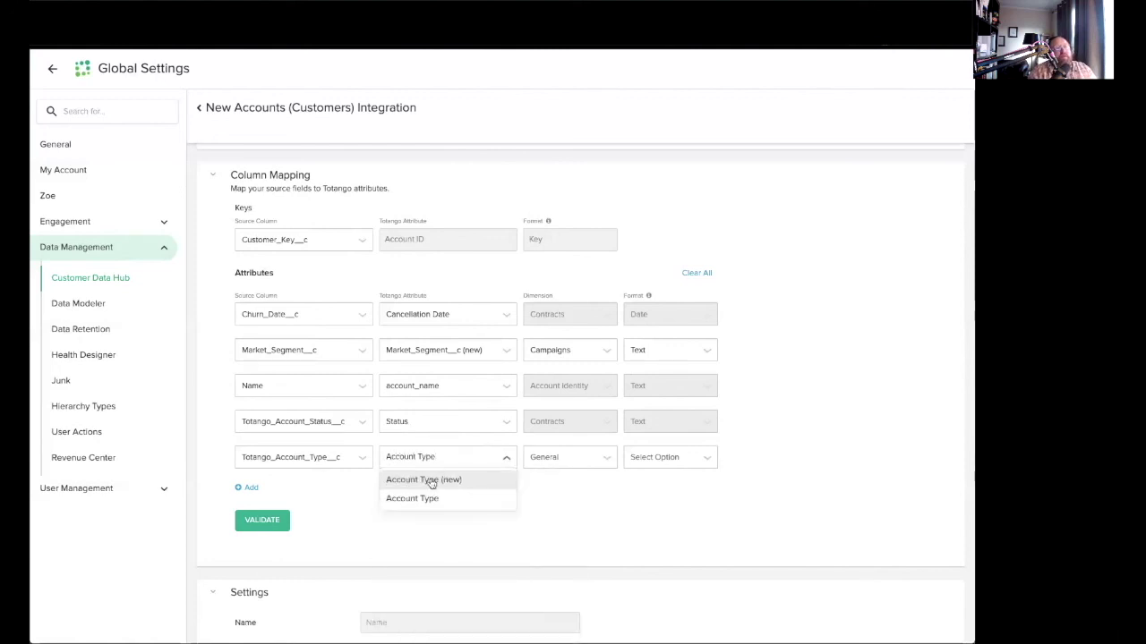
left_click(435, 499)
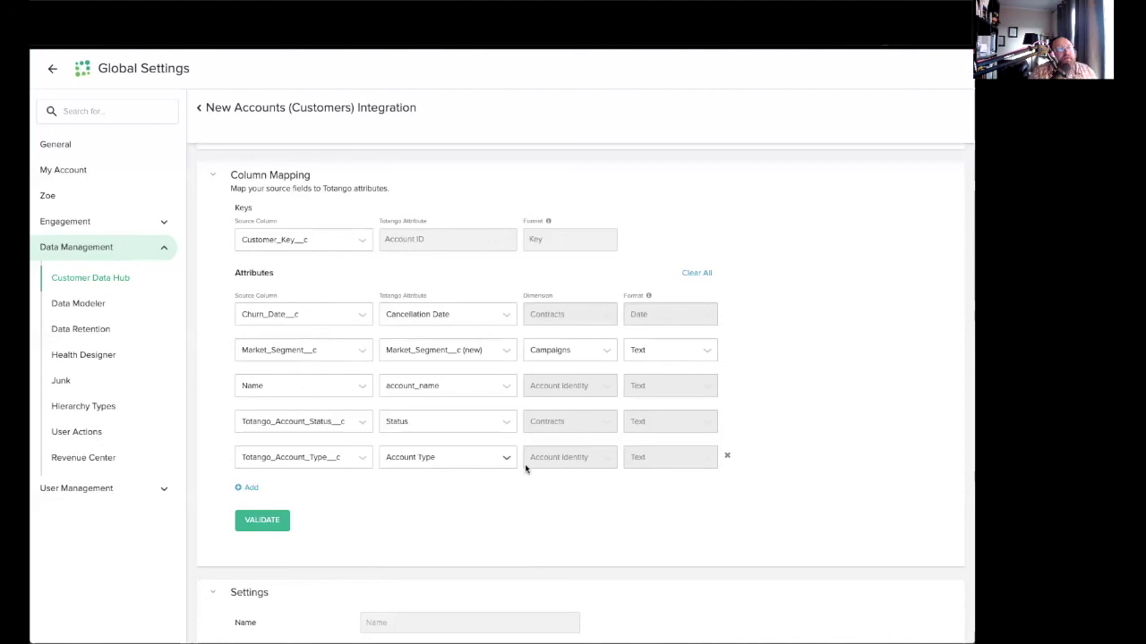
Validate the column mapping, enter the integration owner's e-mail, and set the description to SFDC Accounts.
left_click(278, 520)
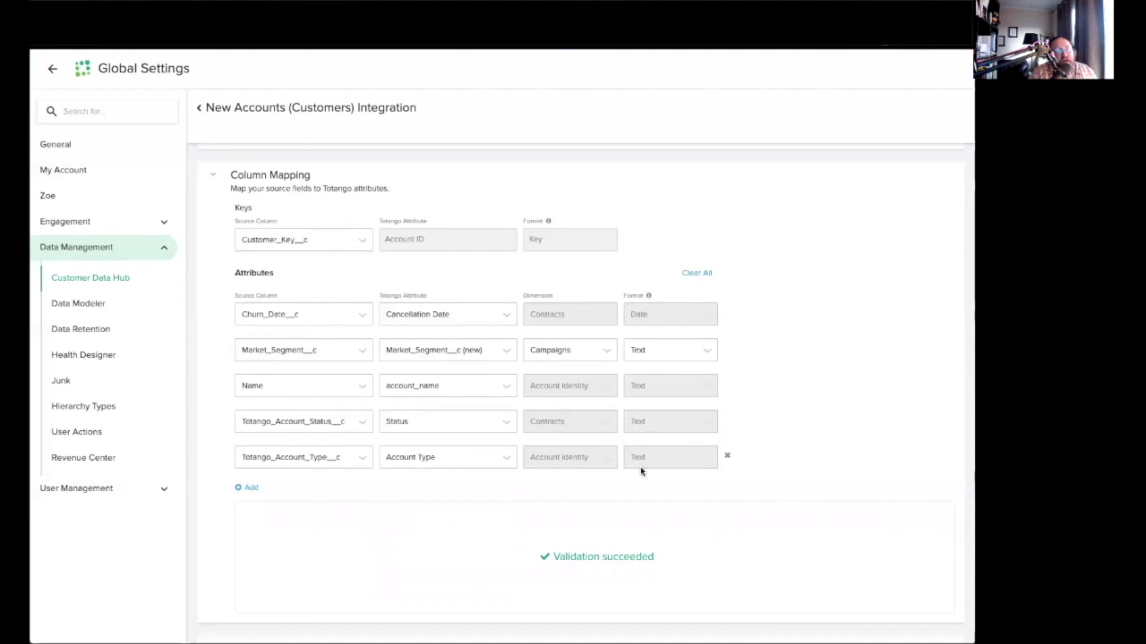
scroll(460, 528, "down", 5)
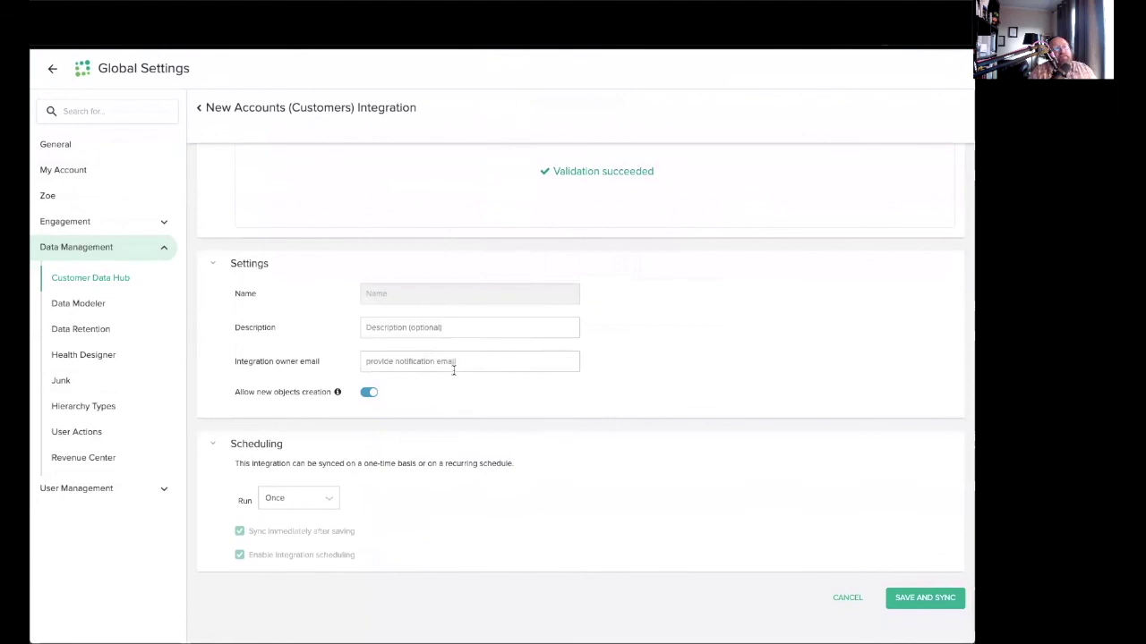
left_click(454, 362)
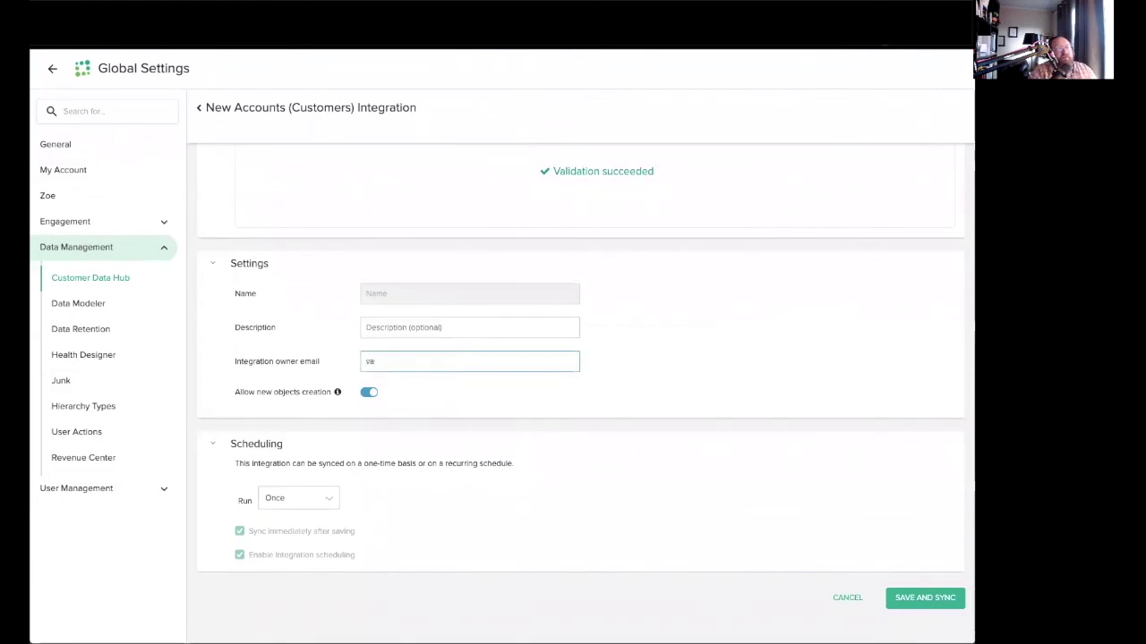
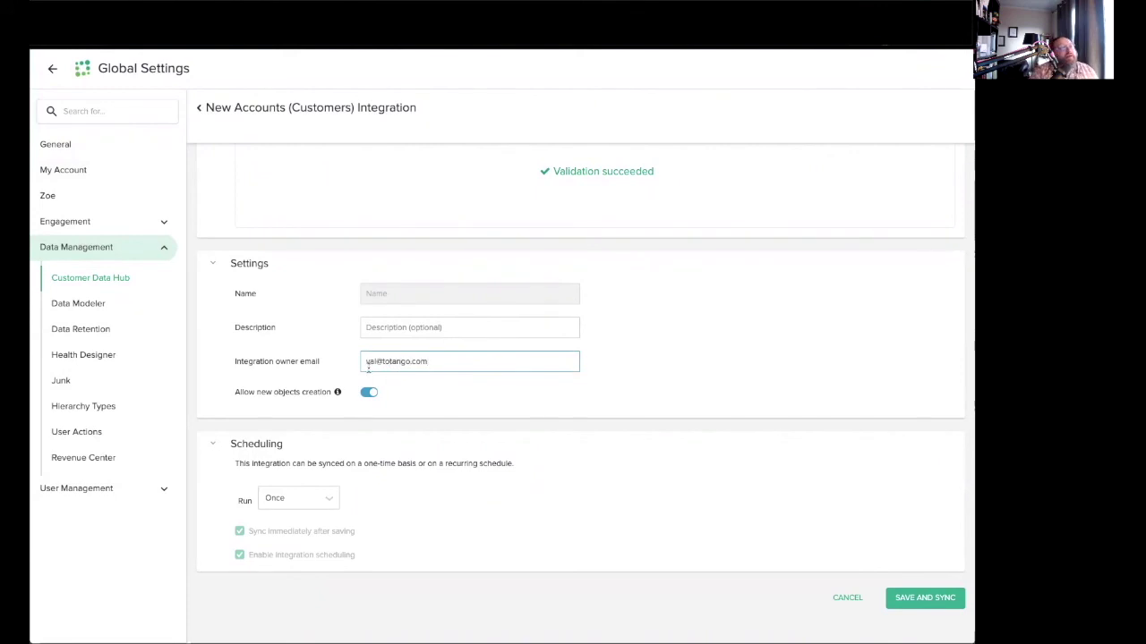
left_click(415, 328)
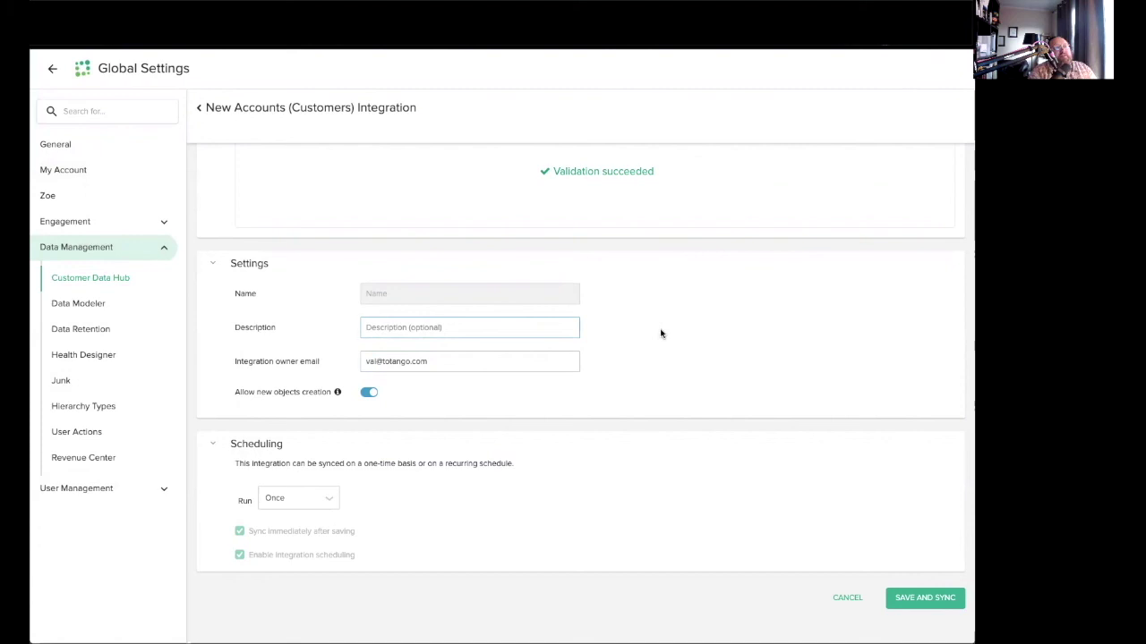
type("SFDC Accounts")
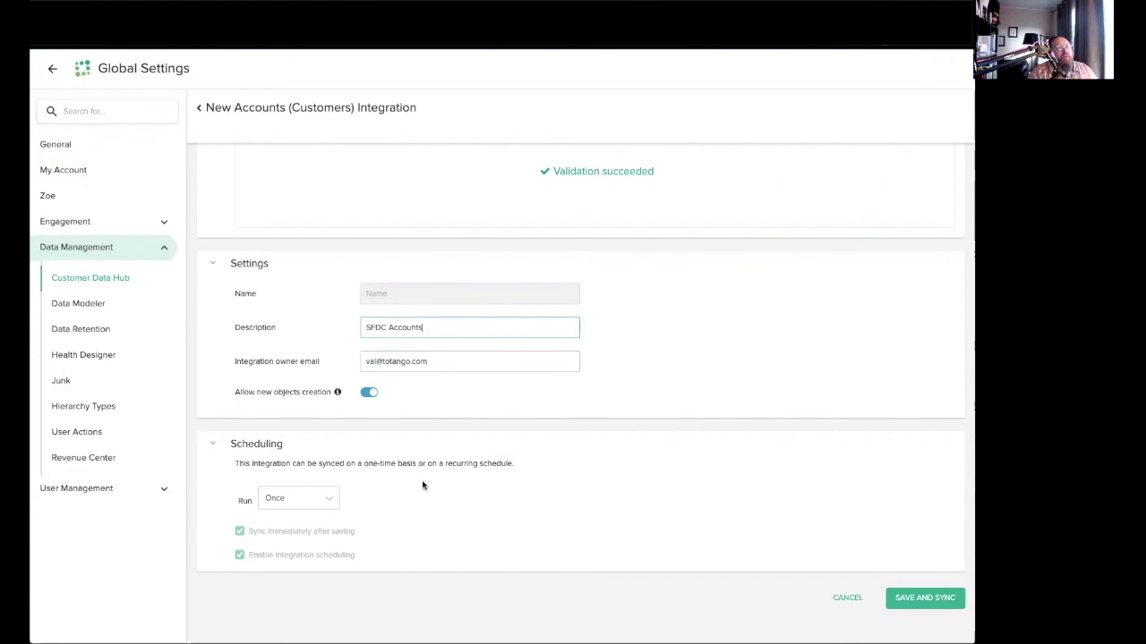
Set the run frequency to Hourly every 1 hours with immediate sync and scheduling left enabled.
left_click(320, 501)
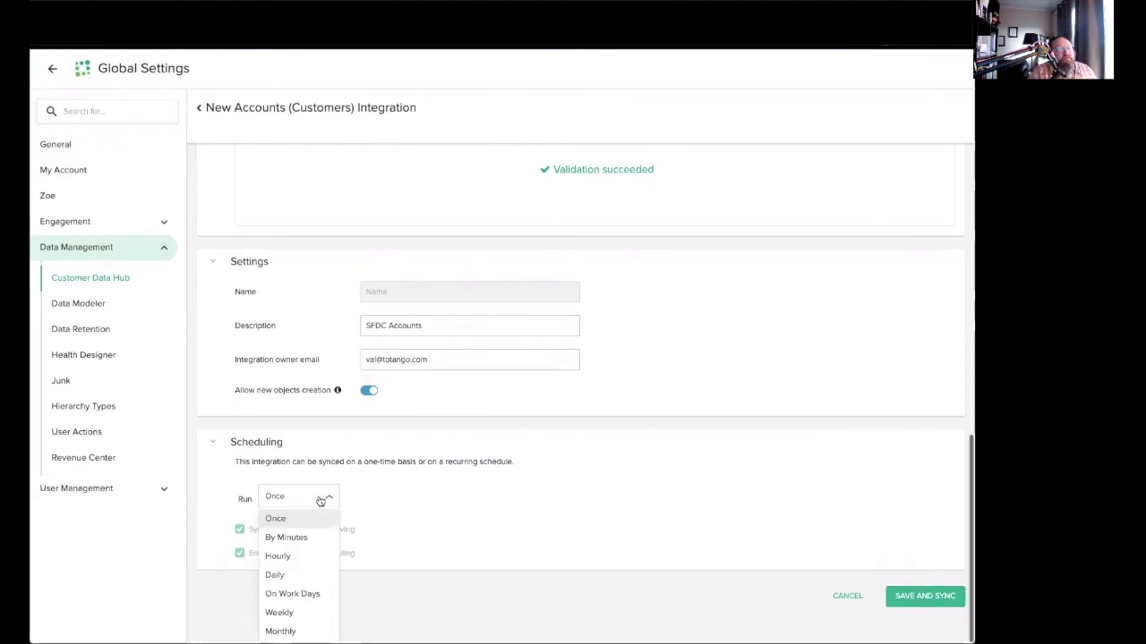
left_click(278, 557)
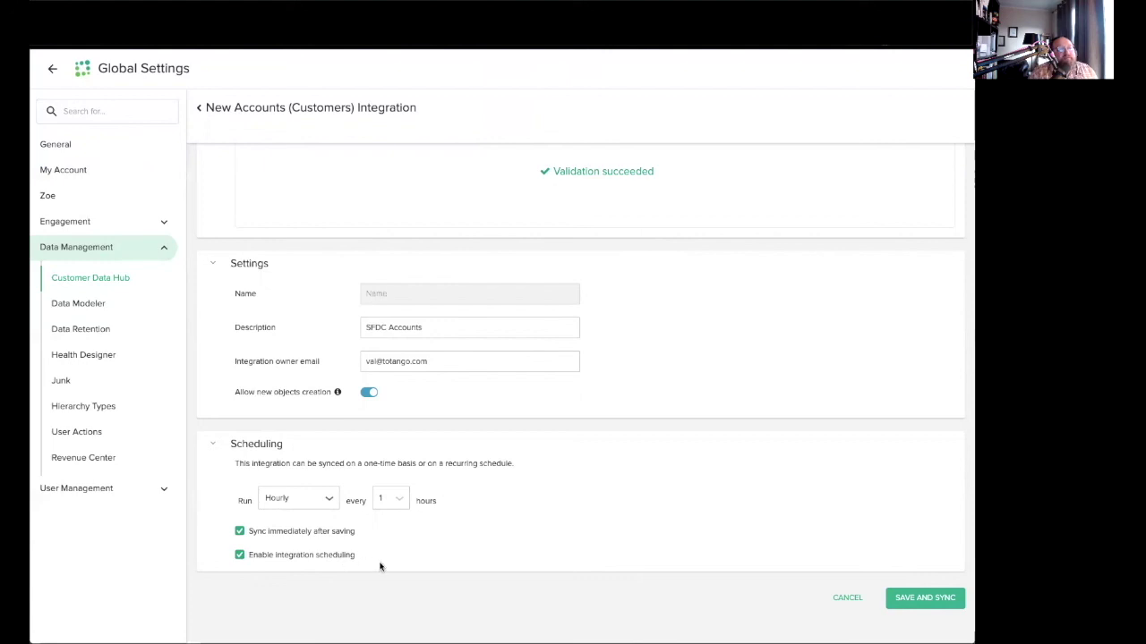
left_click(298, 533)
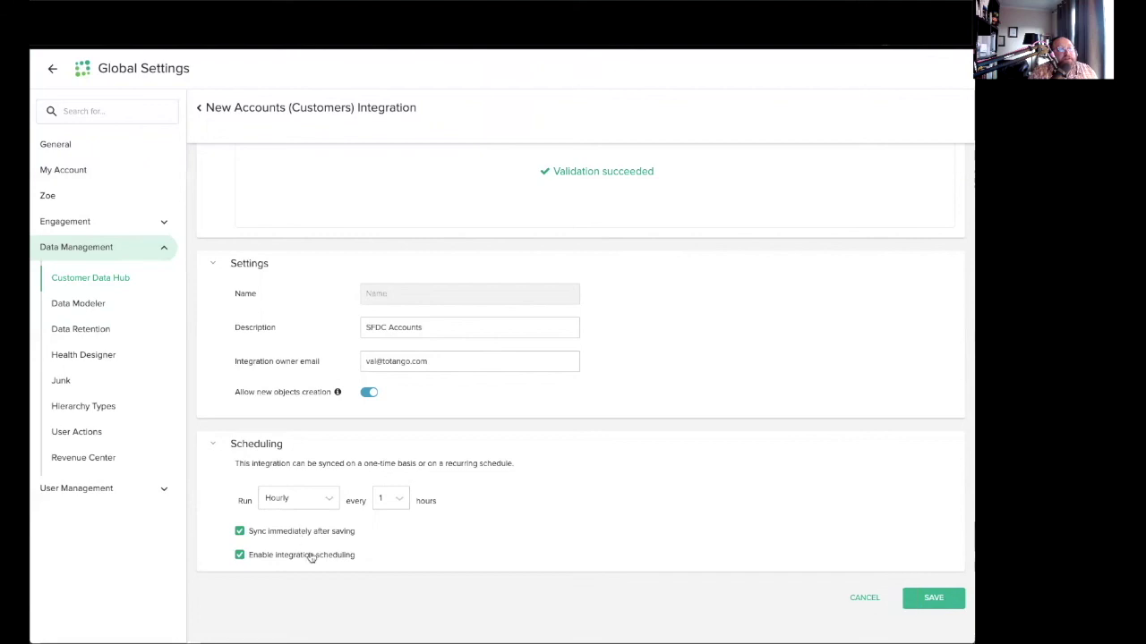
left_click(310, 557)
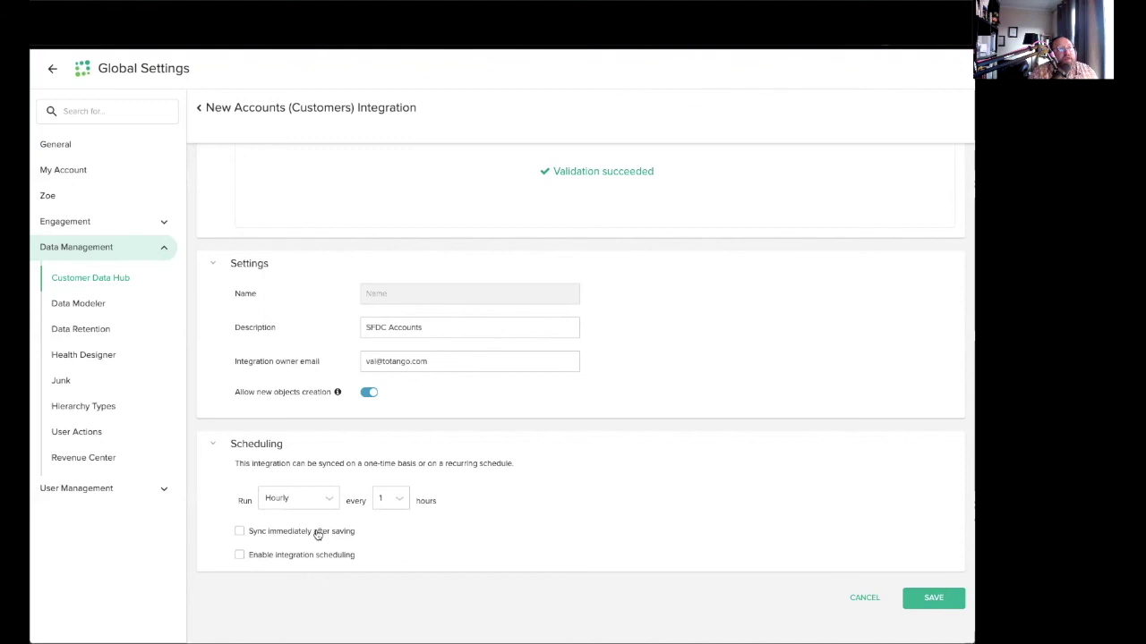
scroll(542, 357, "up", 10)
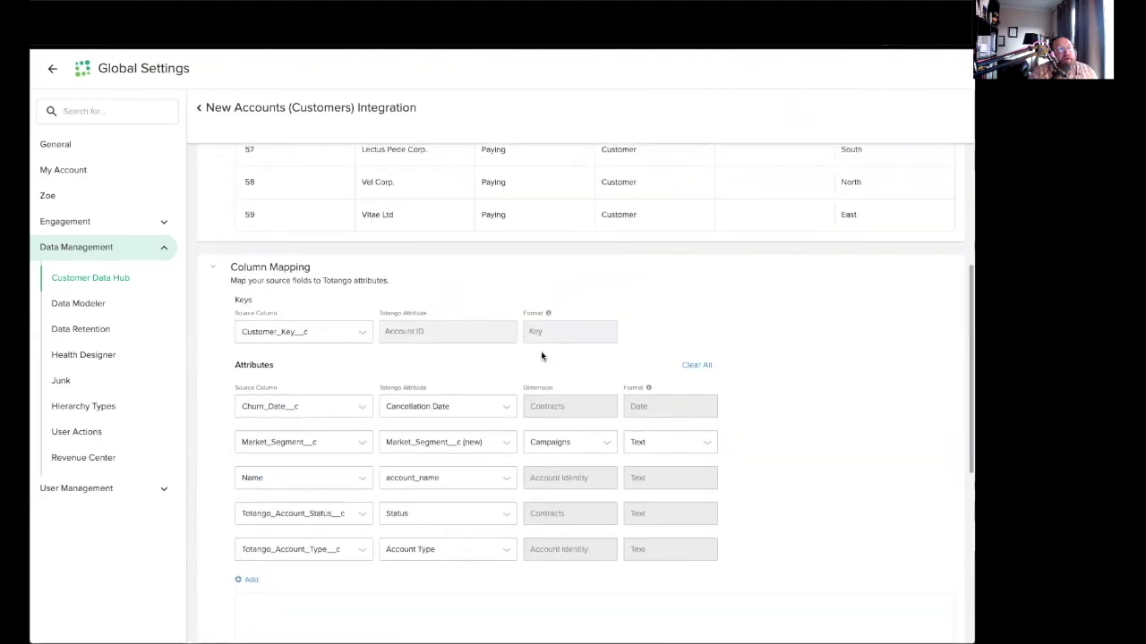
scroll(541, 357, "down", 10)
left_click(347, 531)
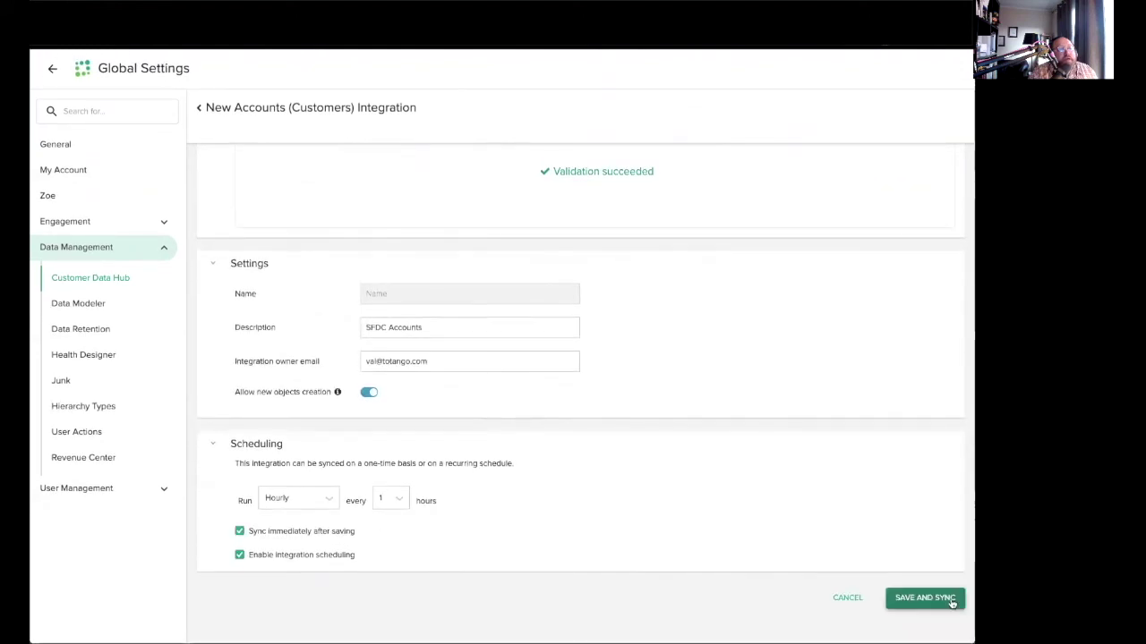